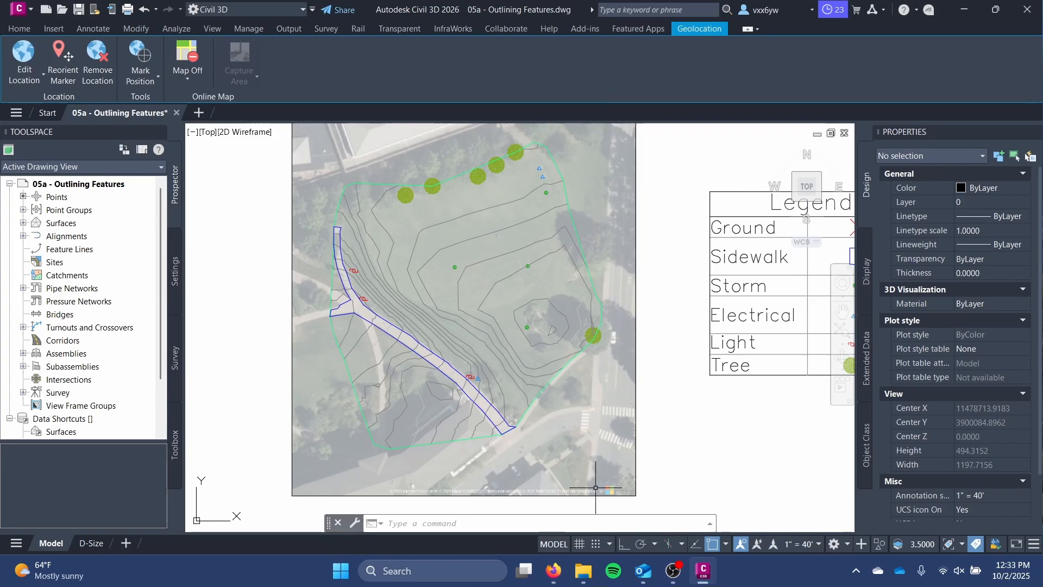
- Bring up the home drafting tools and save the 05a - Outlining Features drawing
mouse_move(575, 333)
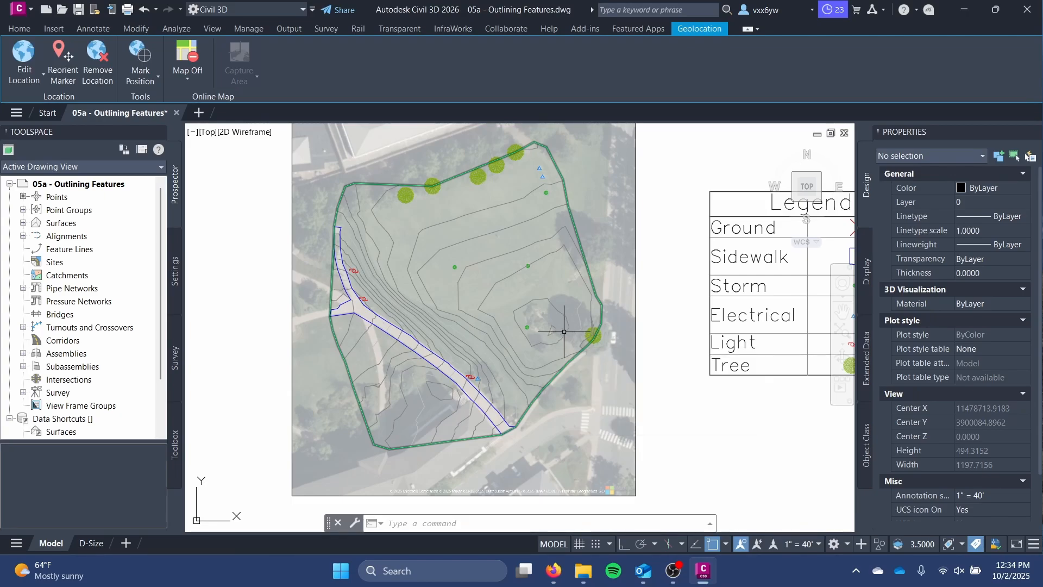
click(12, 26)
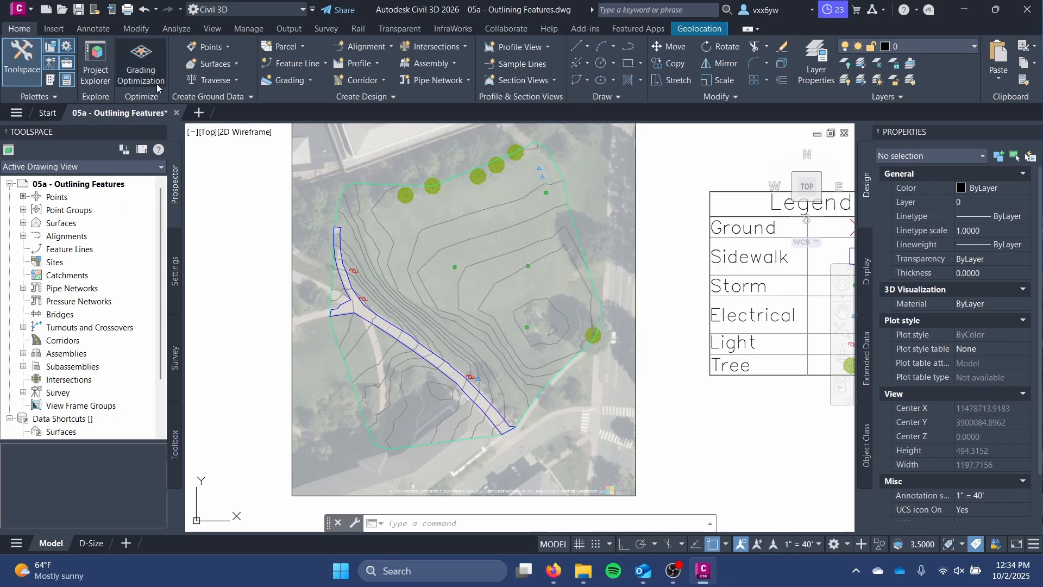
key(ctrl+s)
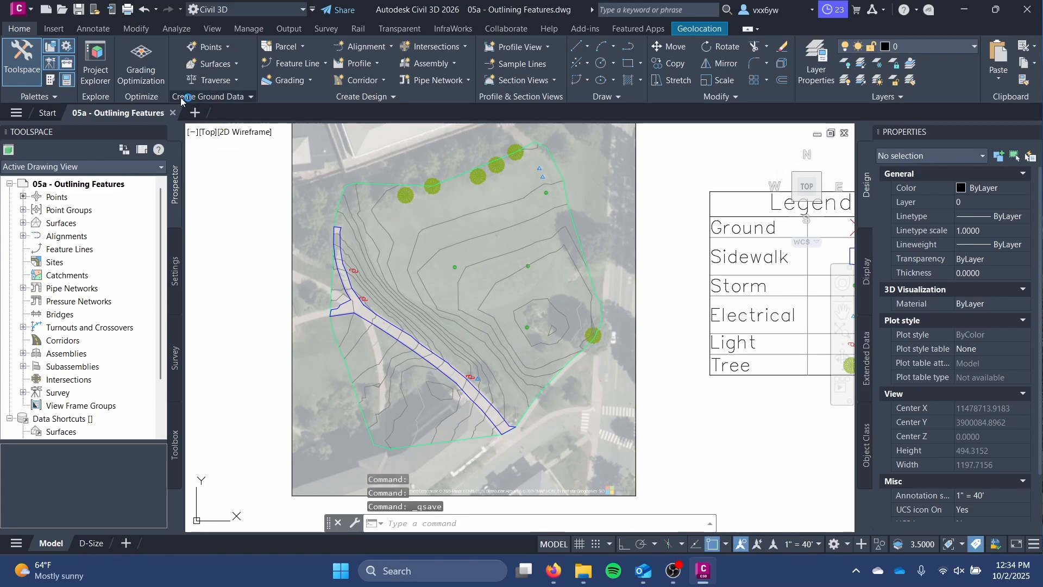
- Check the 02b - Creating Surface and 03a - Site Exploration drawings in the 2025 Project Tutorial folder, then return to the drawing
click(582, 570)
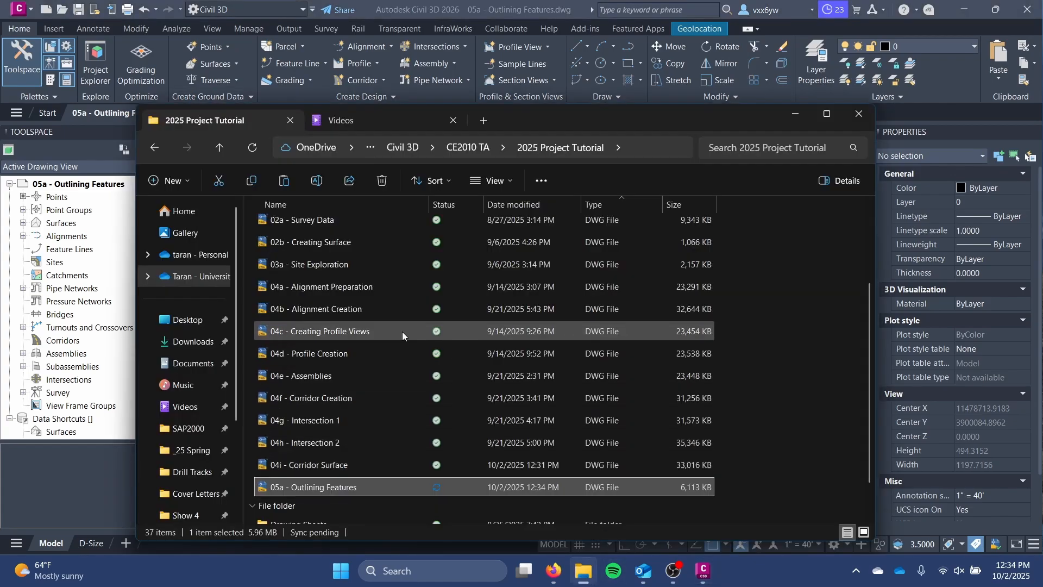
scroll(356, 312, up, 2)
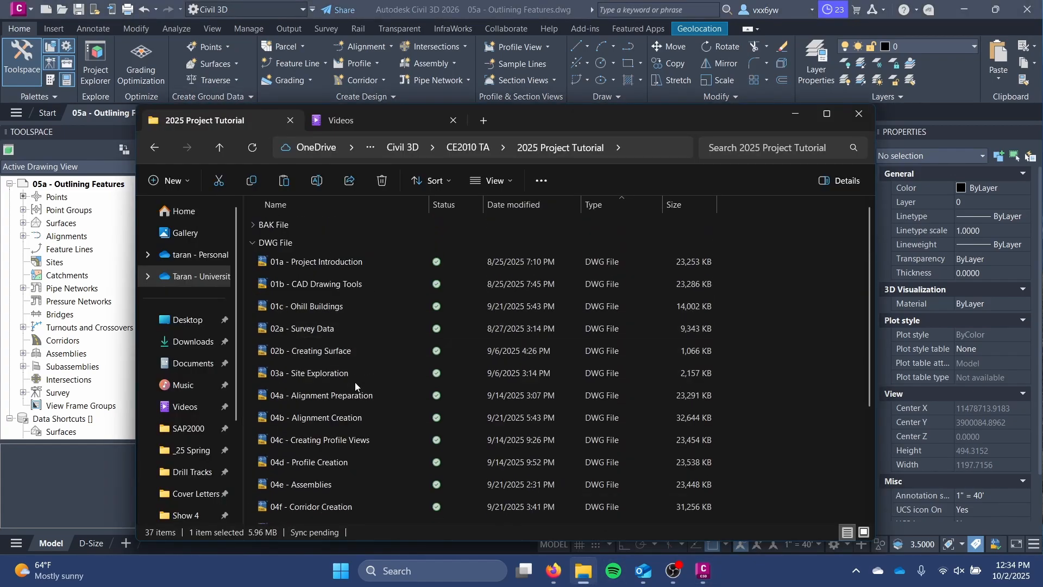
click(349, 351)
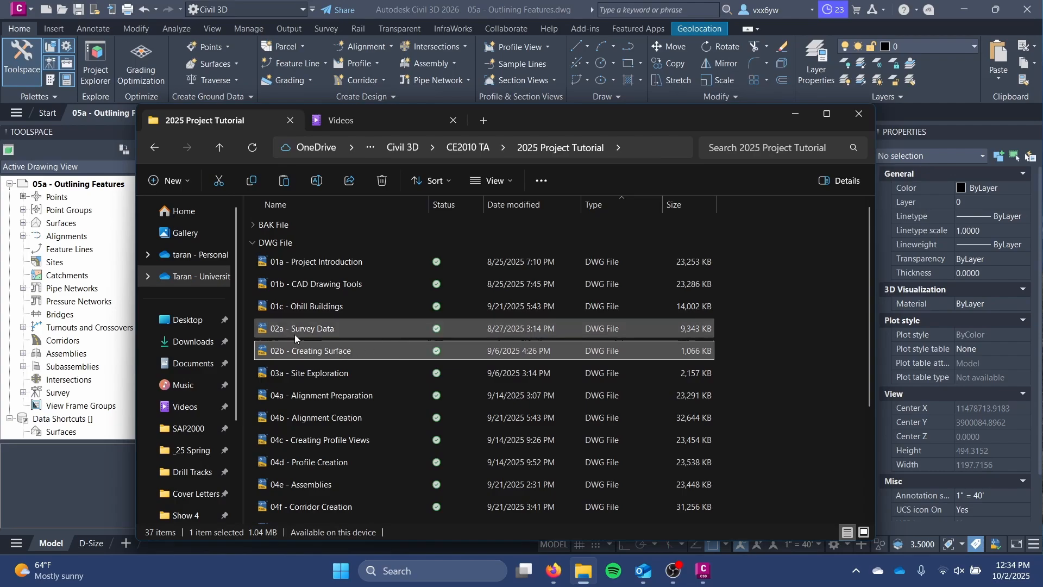
click(301, 374)
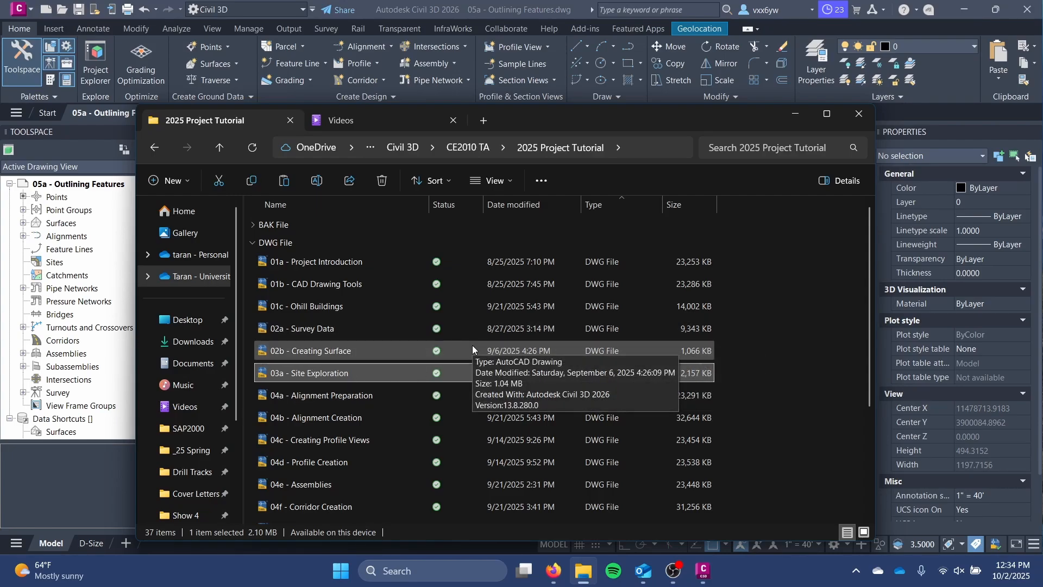
click(272, 352)
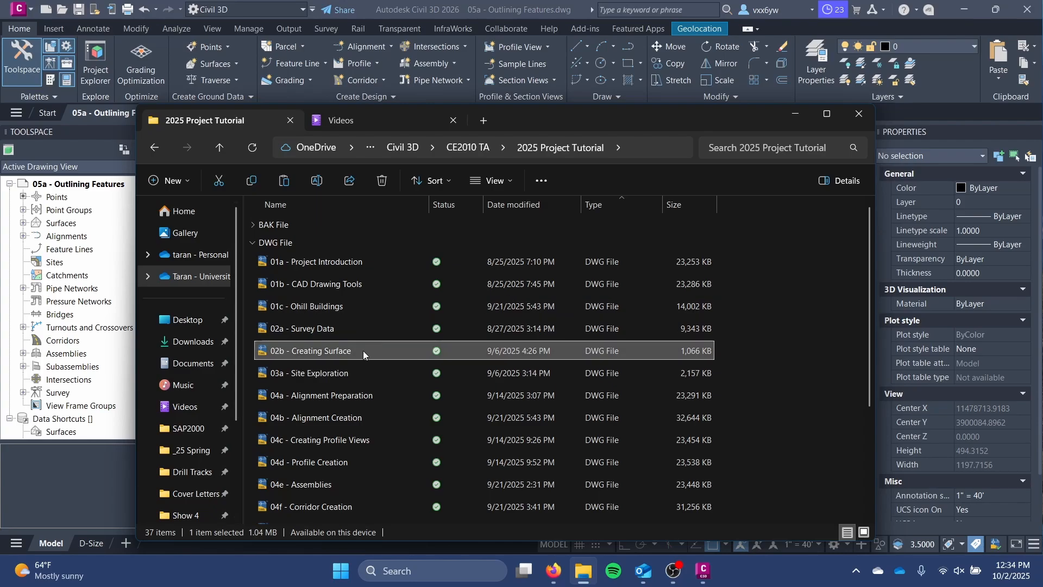
click(796, 114)
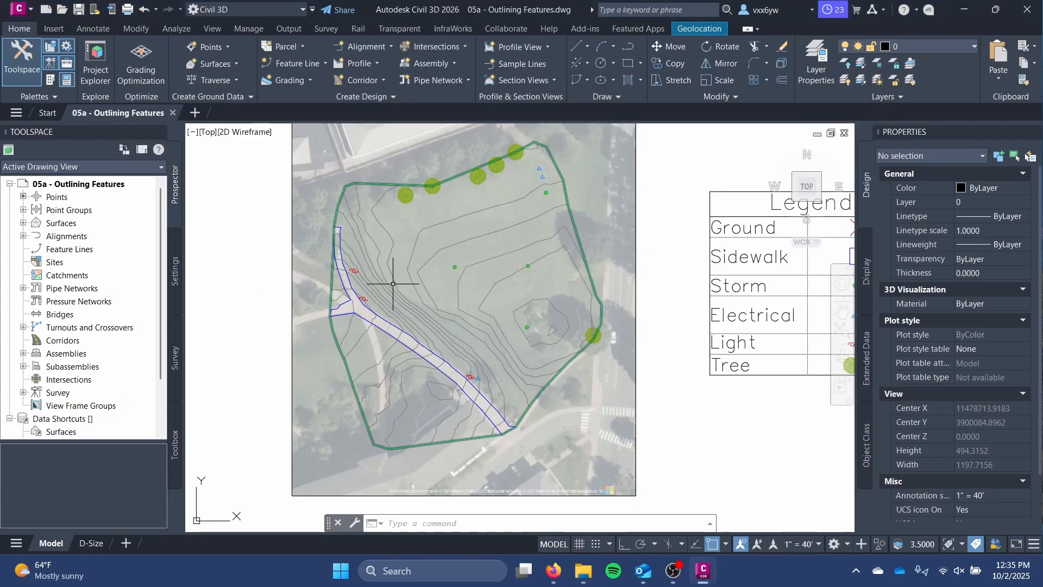
- Examine the surveyed site, including the EG surface contours, sidewalk, utilities, trees and legend table
scroll(400, 282, up, 3)
middle_drag(468, 230, 458, 289)
scroll(403, 226, down, 2)
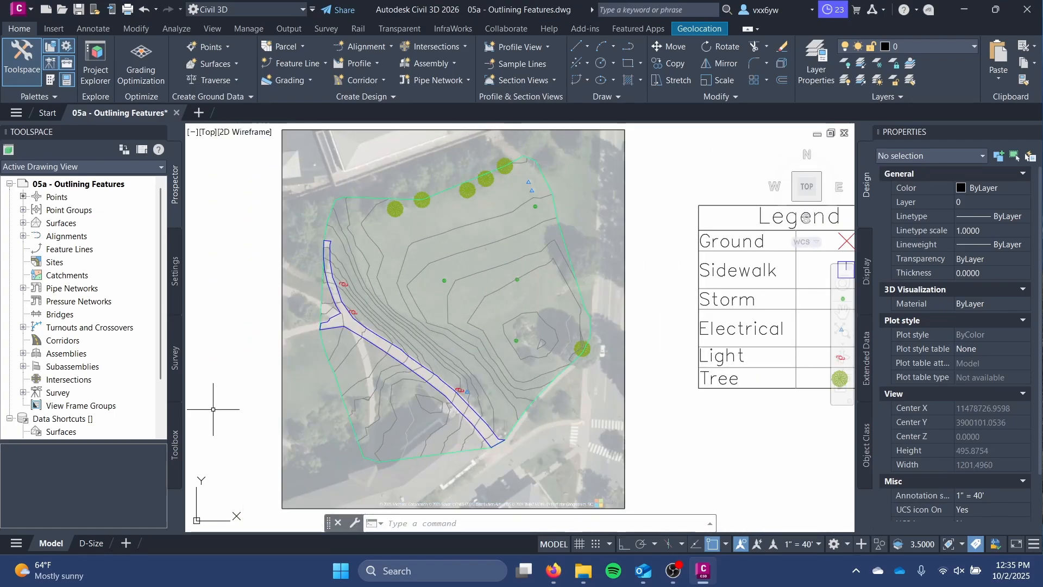
mouse_move(379, 419)
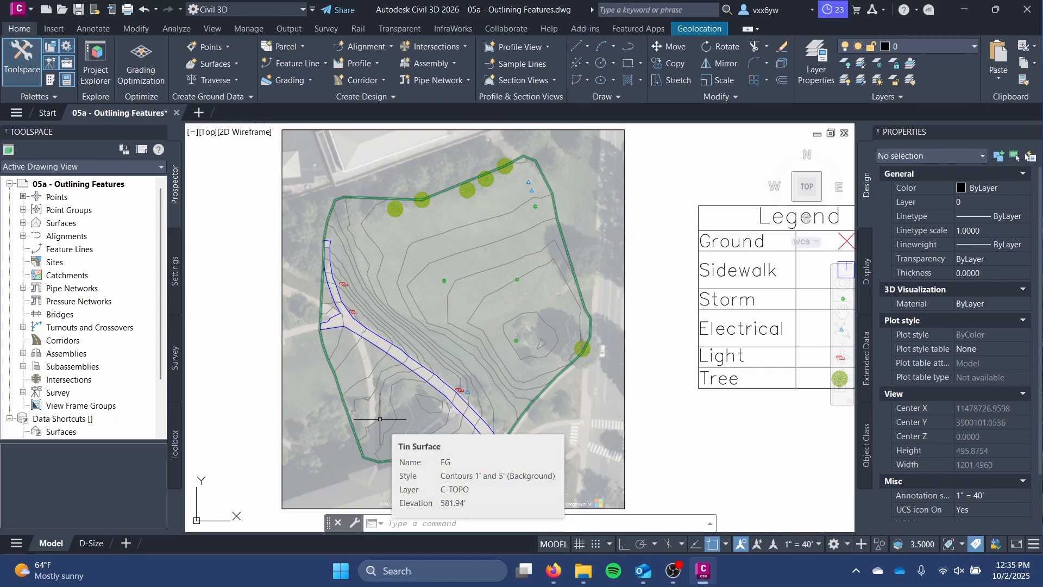
scroll(453, 368, down, 2)
middle_drag(453, 368, 346, 365)
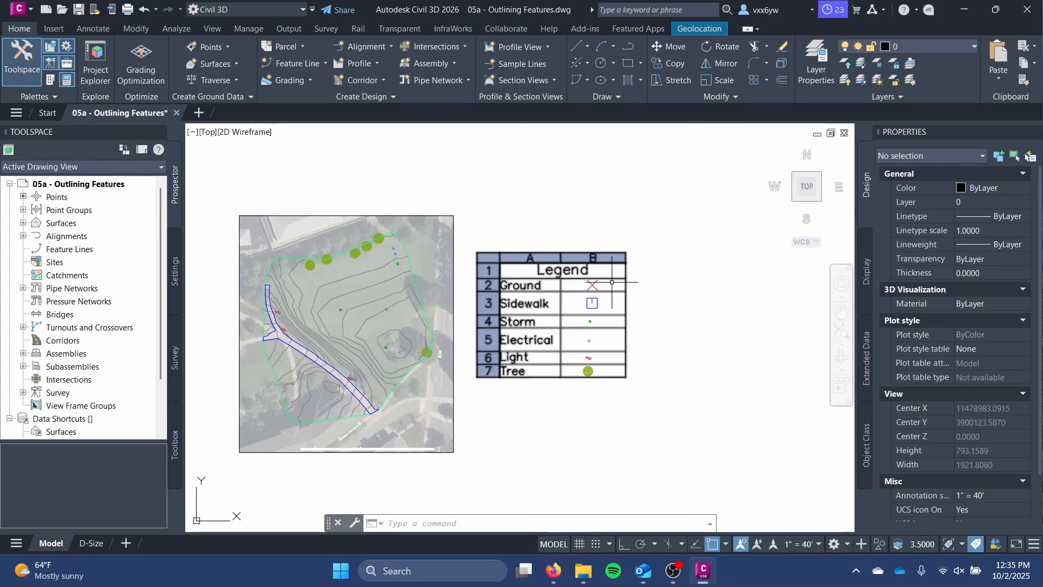
scroll(346, 366, up, 4)
middle_drag(279, 345, 419, 378)
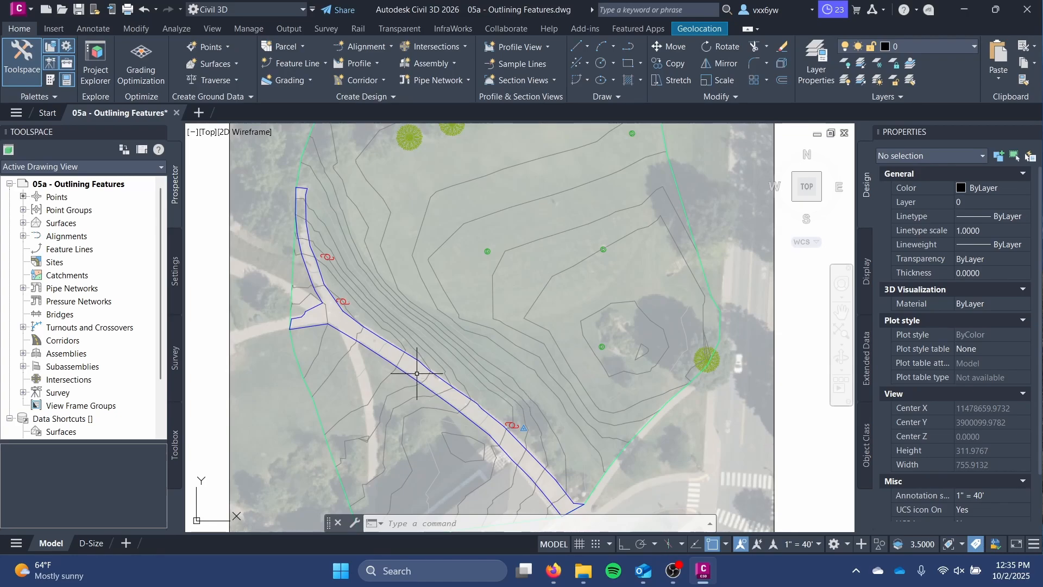
middle_drag(436, 263, 436, 345)
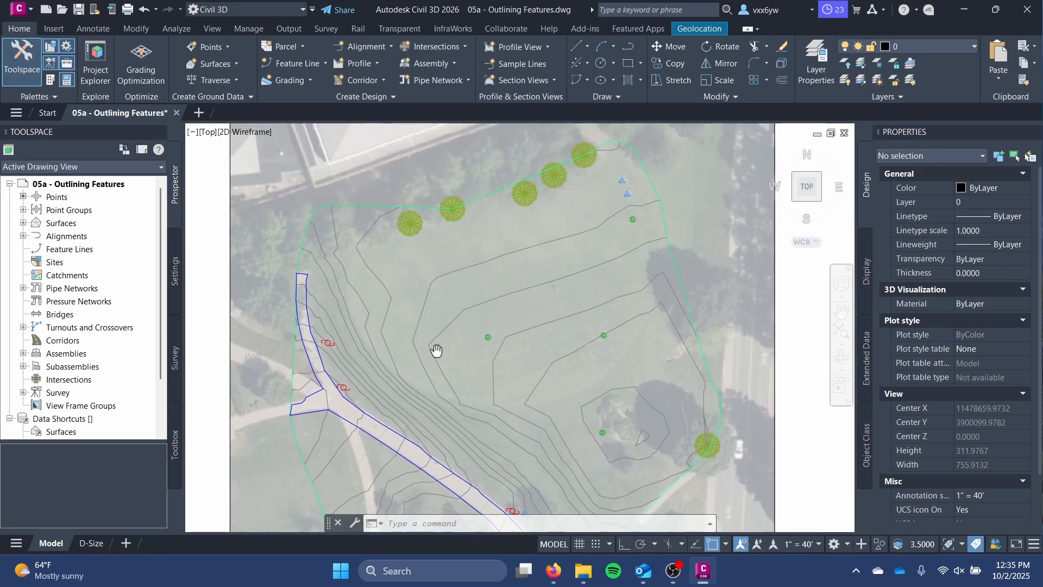
scroll(436, 345, up, 2)
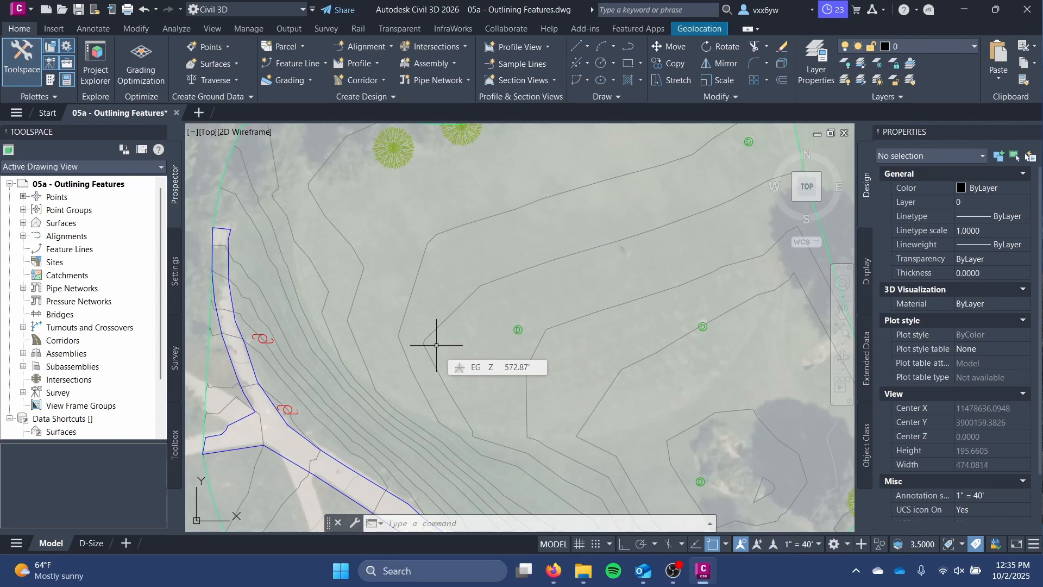
scroll(436, 345, down, 2)
mouse_move(436, 345)
middle_down()
mouse_move(414, 315)
mouse_move(418, 294)
middle_up()
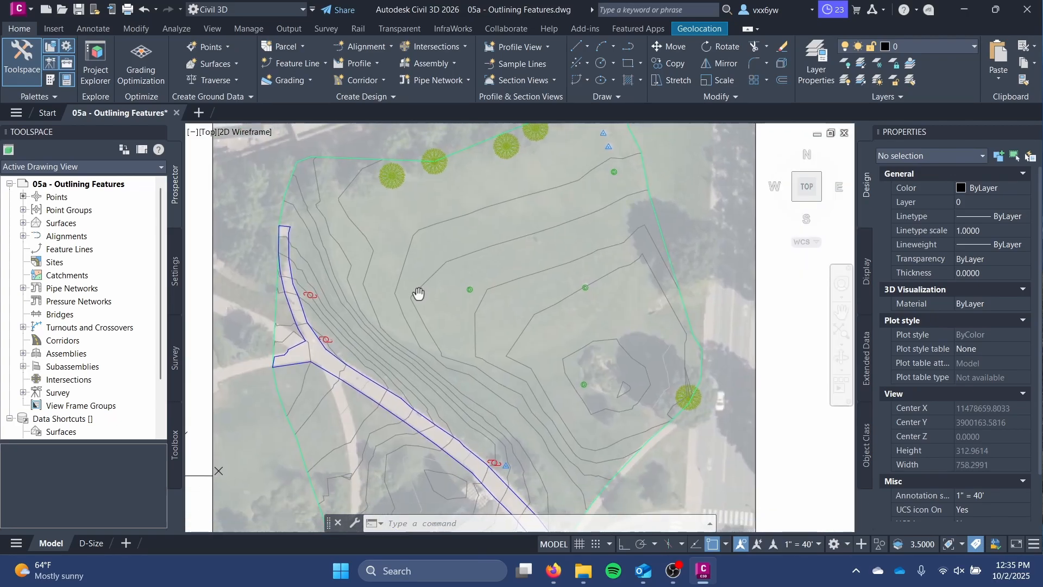
- Save the drawing and draw a rectangle 40 wide by 70 tall beside the row of trees along the site's northern boundary
key(ctrl+s)
scroll(451, 248, up, 2)
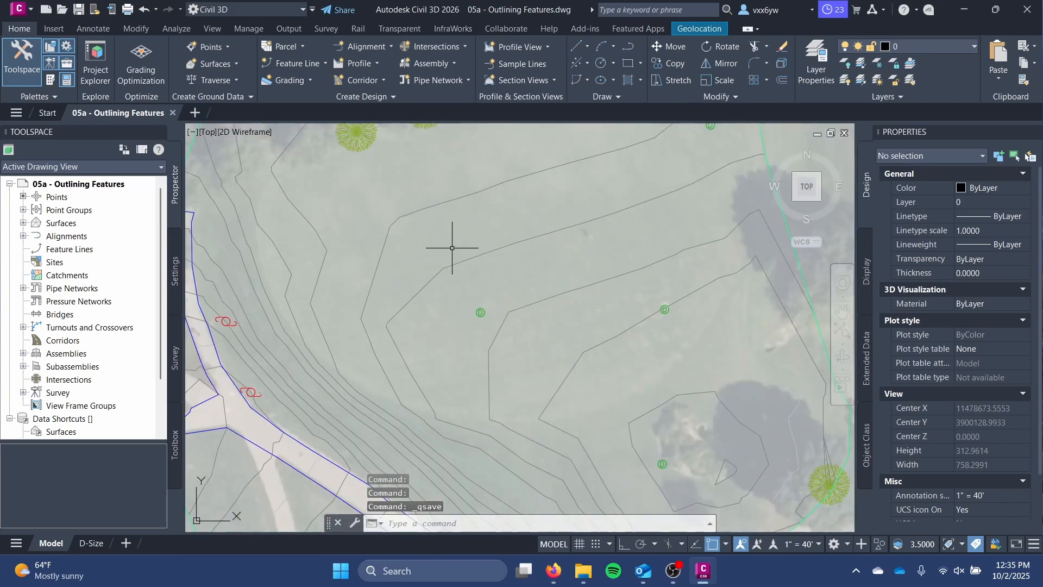
mouse_move(452, 248)
middle_down()
mouse_move(484, 344)
mouse_move(462, 344)
middle_up()
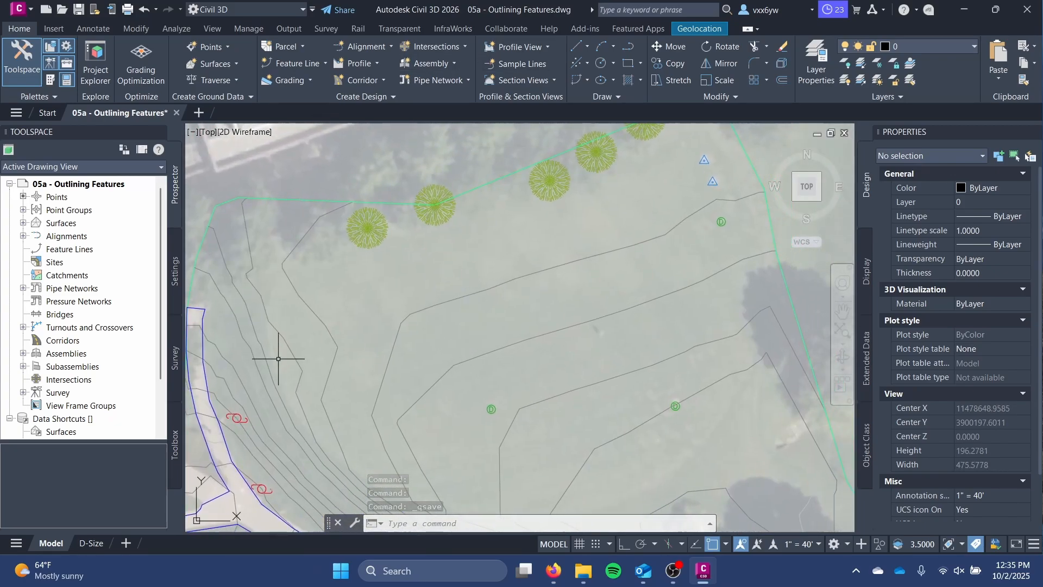
text(pl)
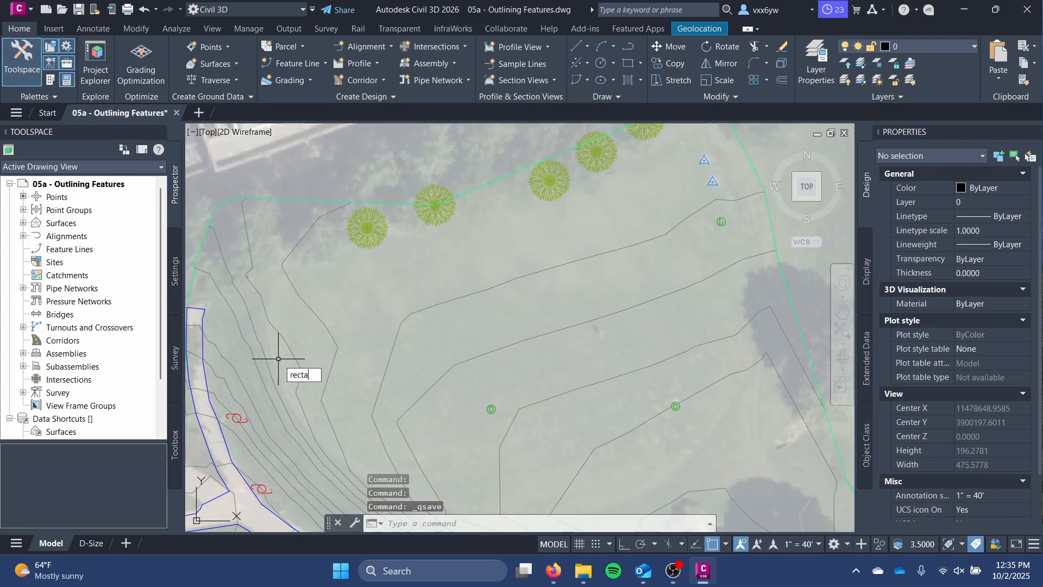
text(ng)
key(Return)
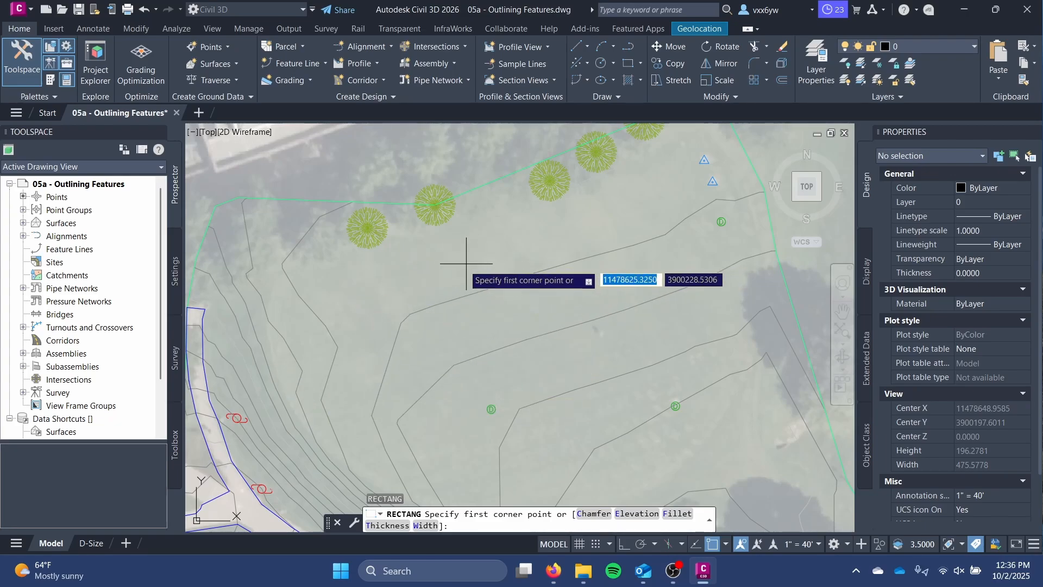
click(445, 266)
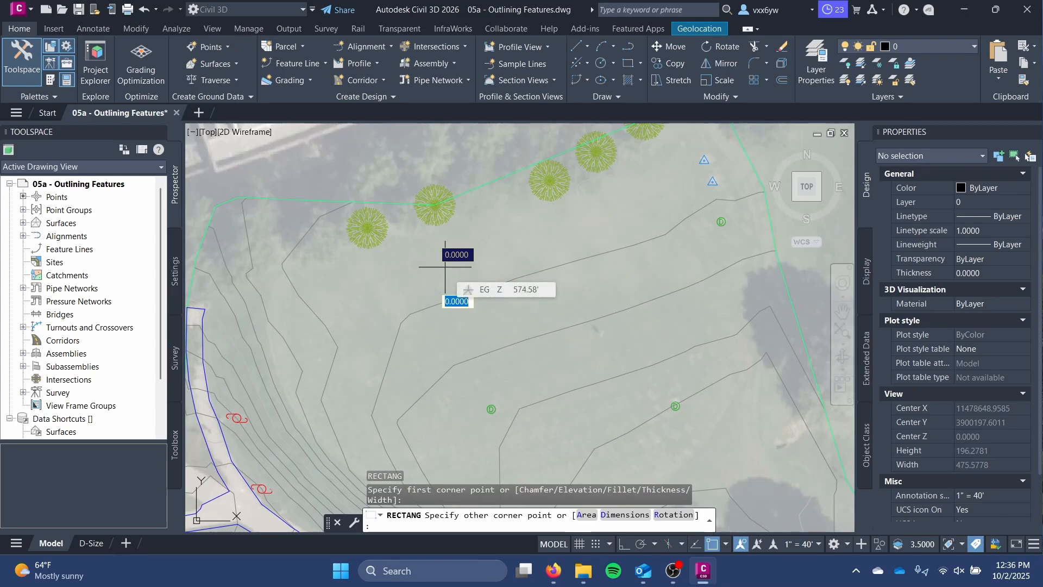
text(40)
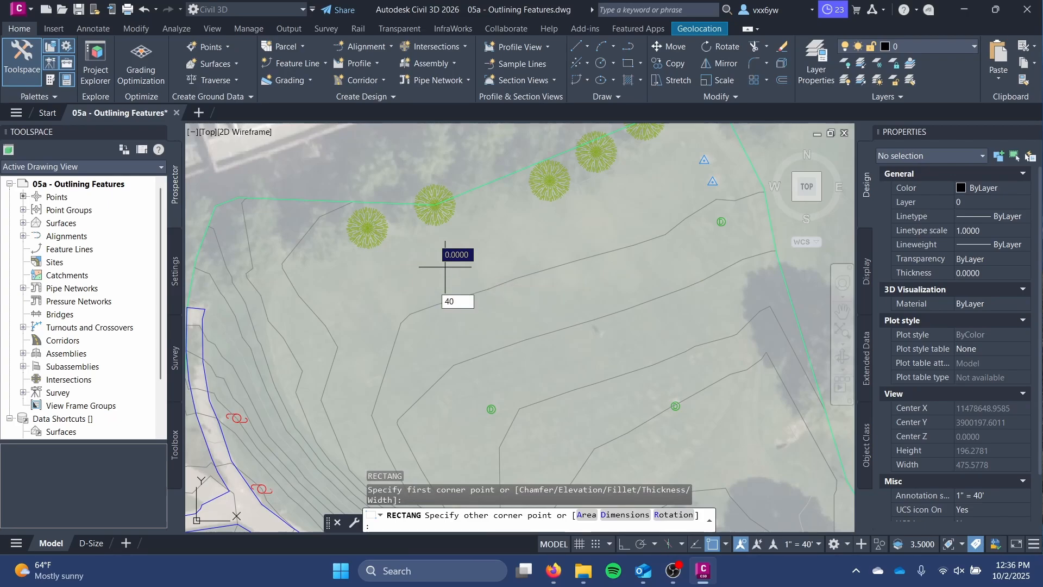
key(Tab)
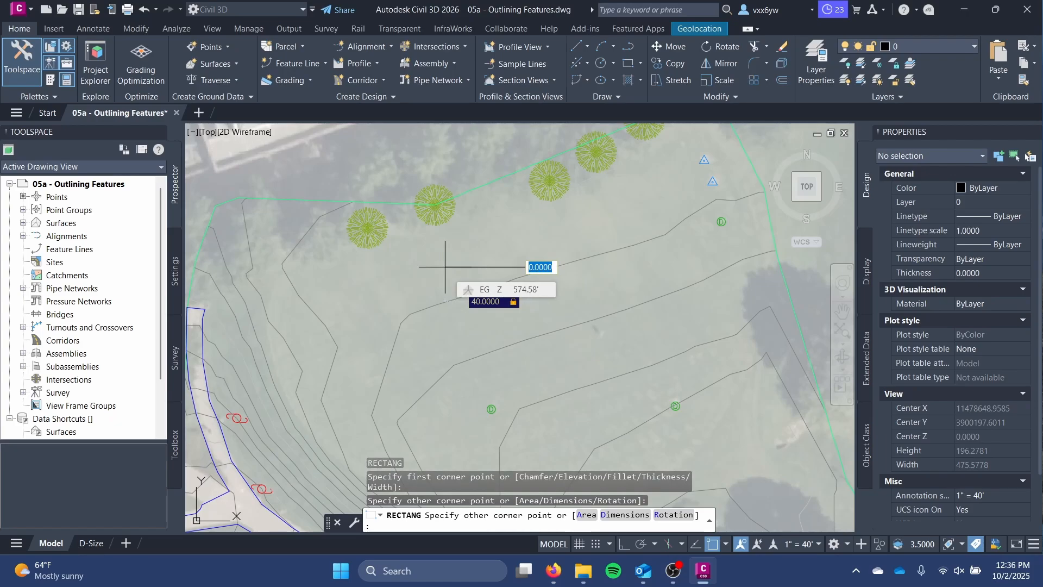
text(70)
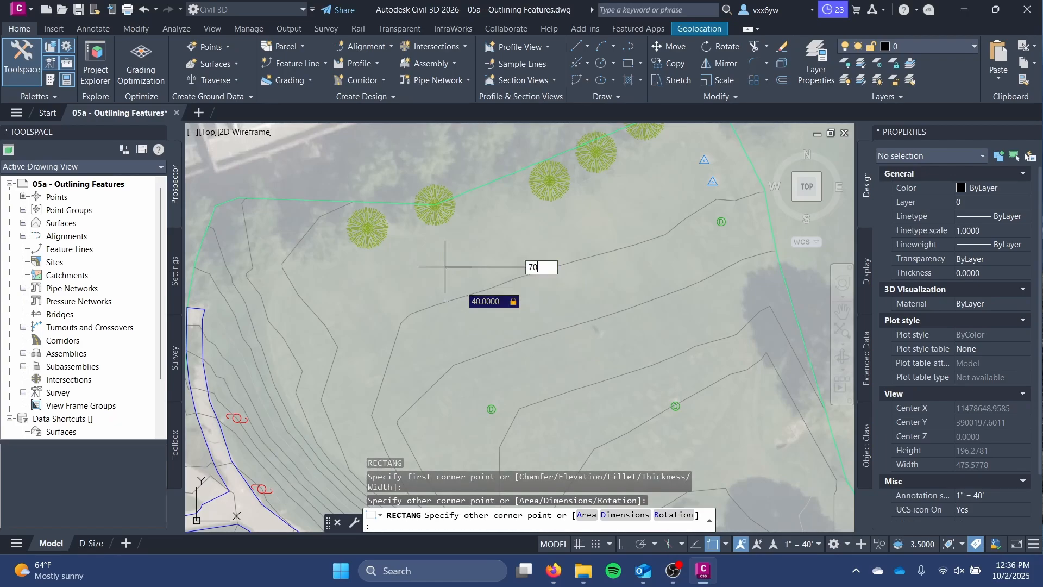
key(Tab)
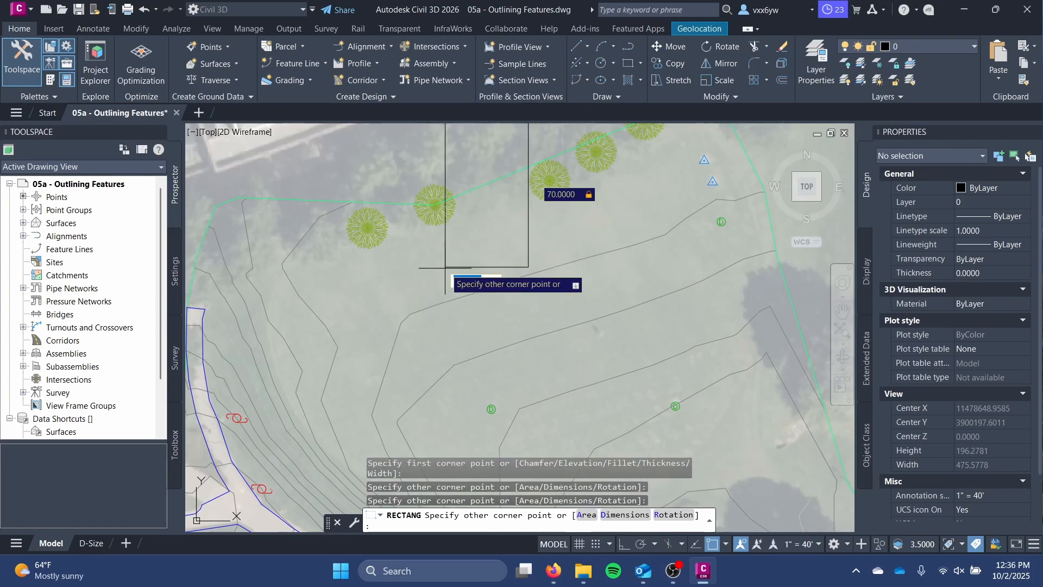
middle_drag(566, 249, 569, 315)
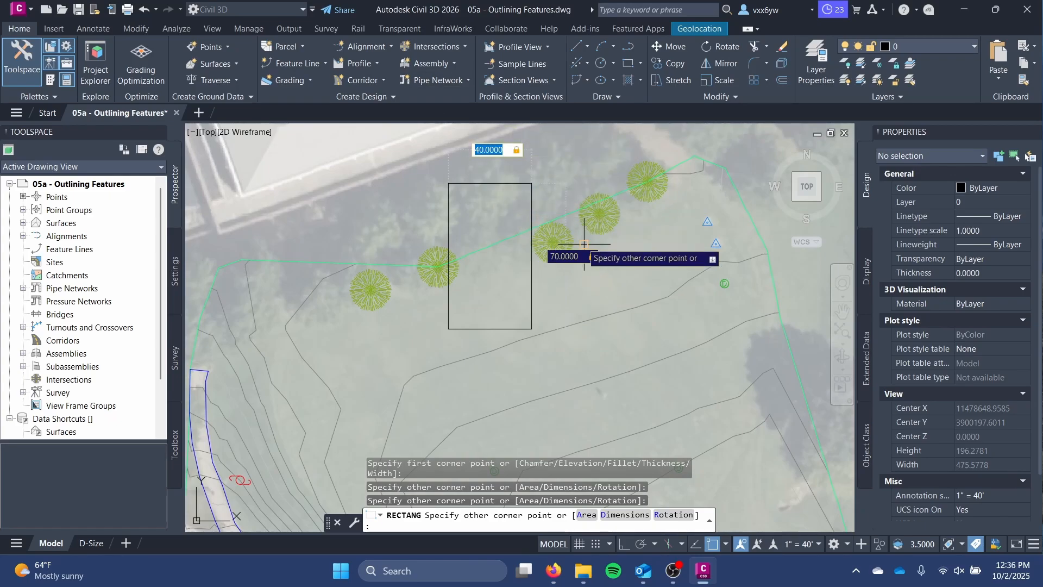
key(Return)
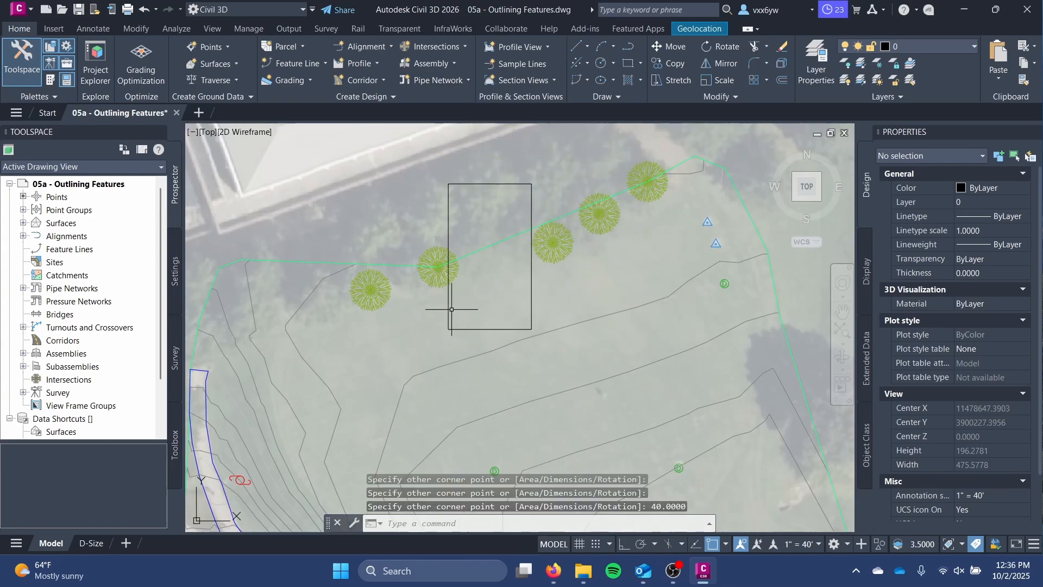
- Bring the new rectangle to the front of the display order
click(447, 307)
right_click(447, 306)
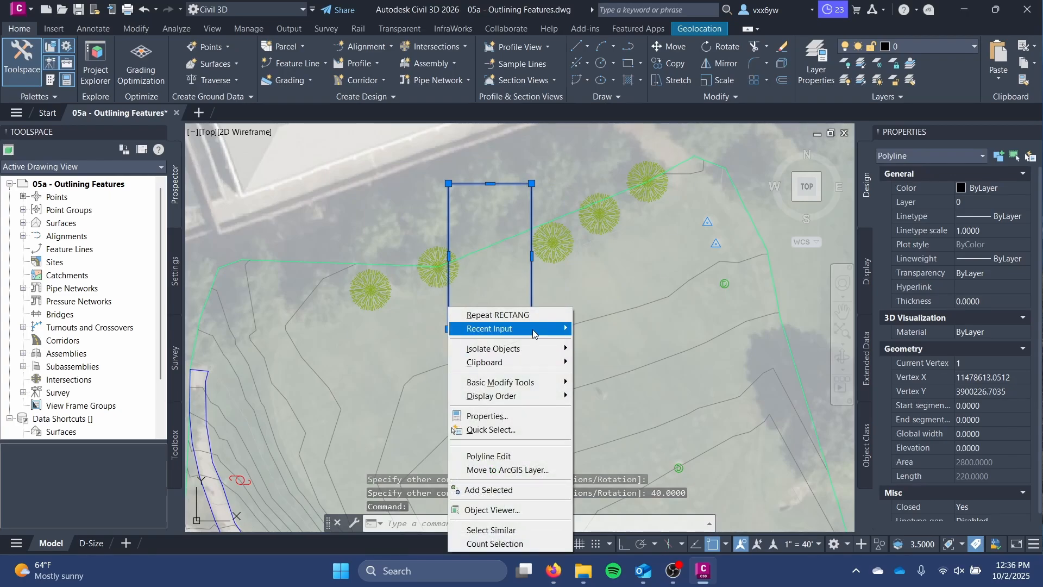
mouse_move(529, 396)
click(645, 399)
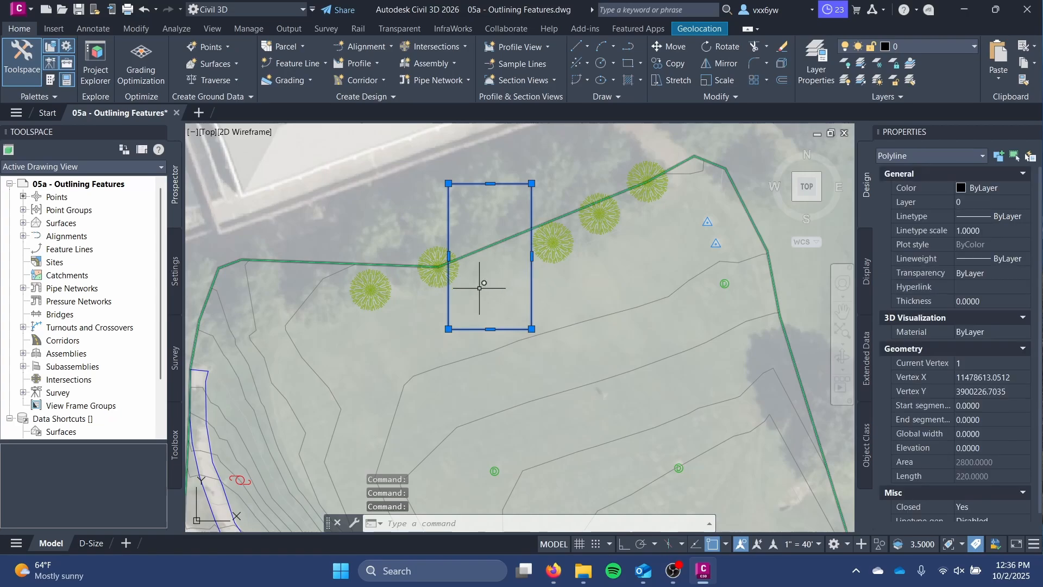
- Move the rectangle by its center to the open lawn southeast of the tree row, inside the site boundary
scroll(459, 200, down, 3)
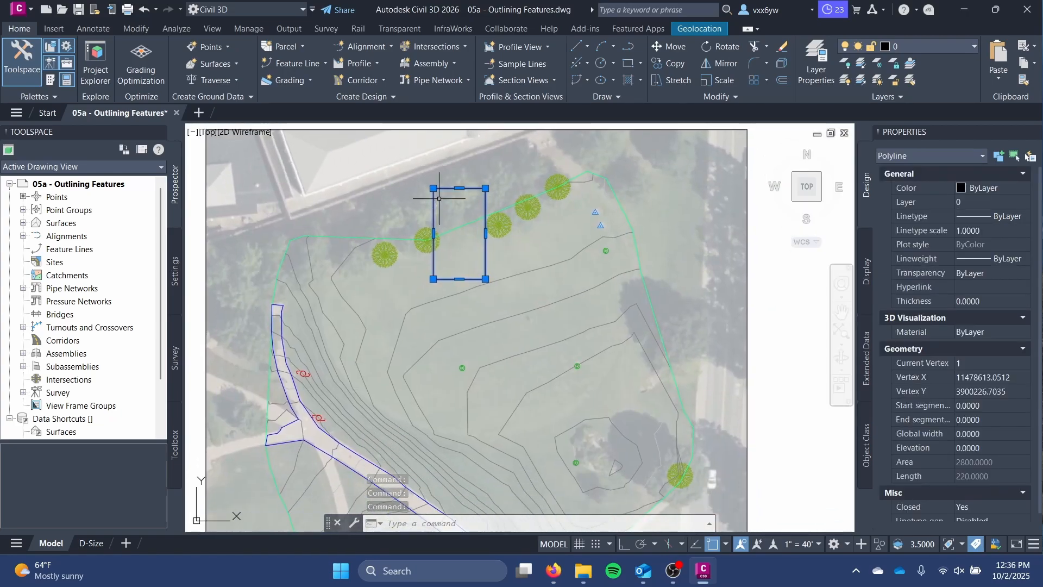
scroll(510, 285, up, 2)
middle_drag(465, 187, 383, 276)
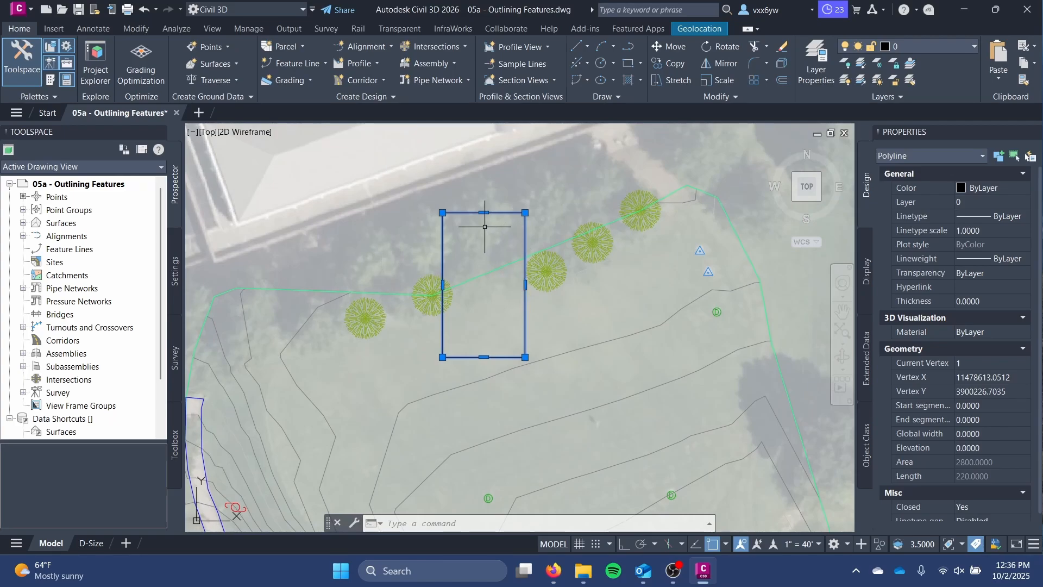
right_click(485, 227)
mouse_move(545, 302)
click(628, 302)
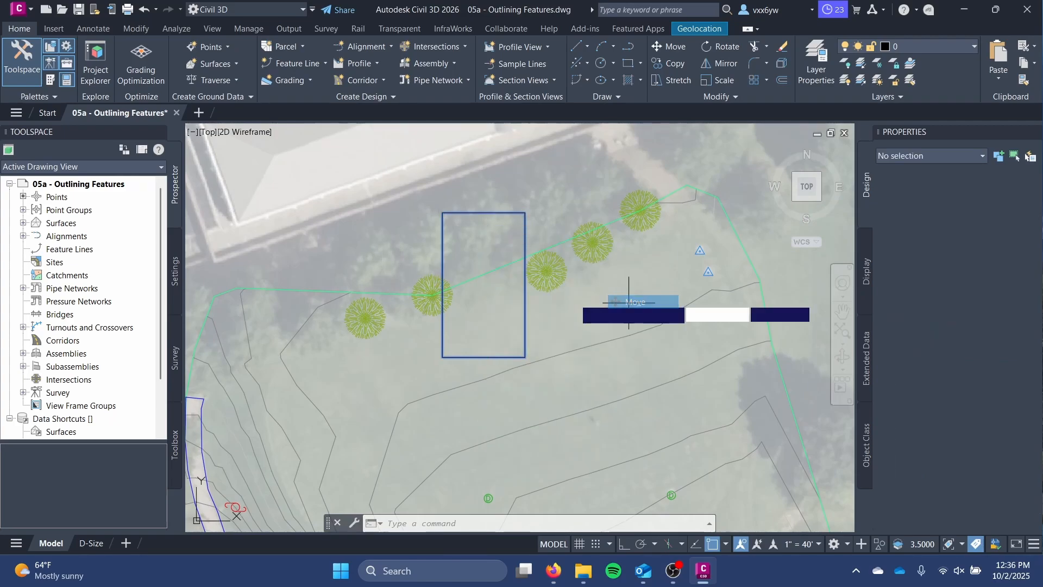
click(484, 285)
middle_drag(589, 380, 547, 309)
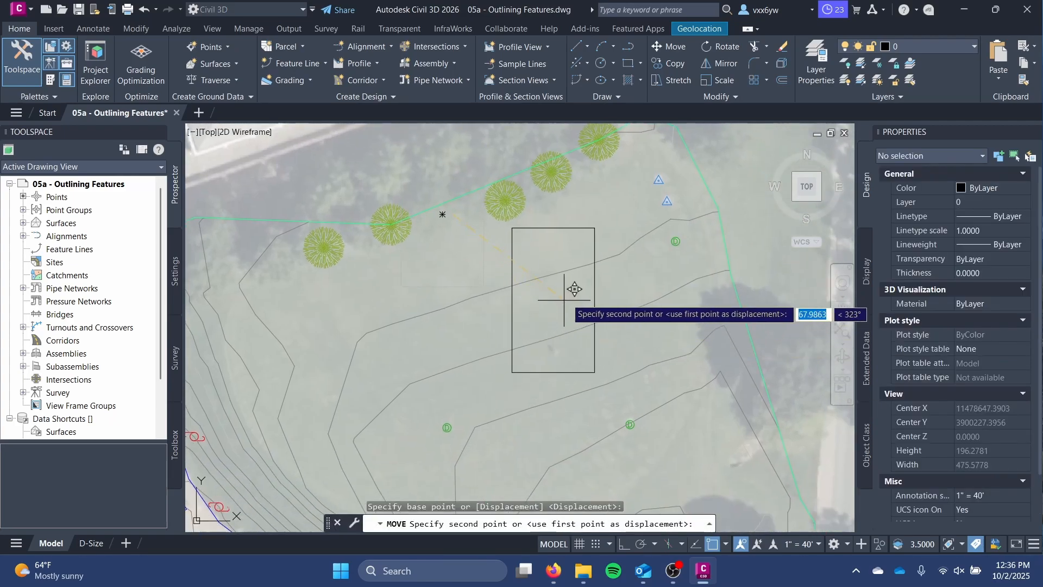
click(590, 283)
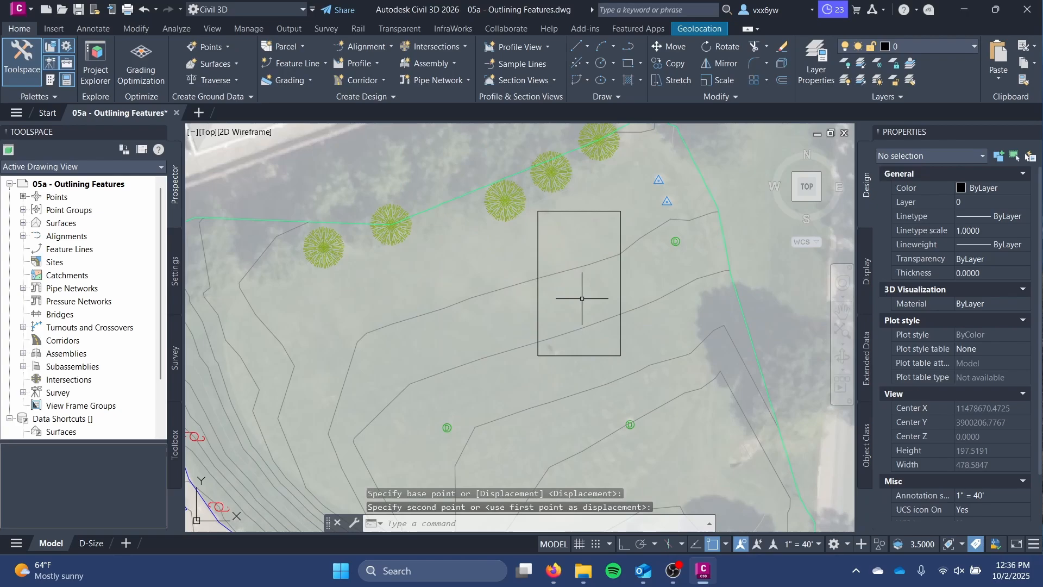
- Rotate the rectangle about its center so its long sides run roughly parallel to the row of trees
click(538, 283)
right_click(552, 282)
mouse_move(614, 356)
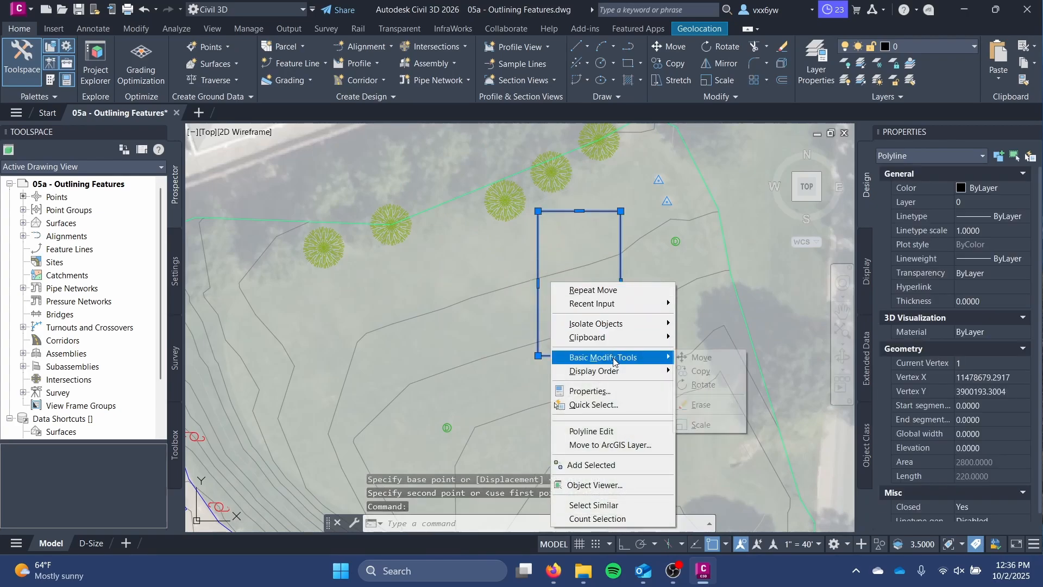
click(708, 386)
click(579, 283)
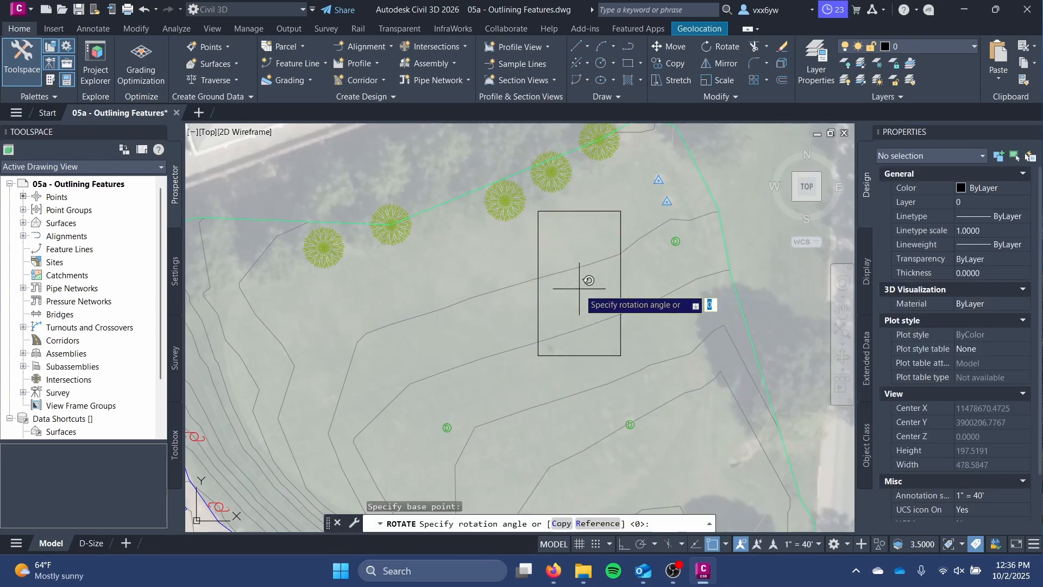
click(560, 237)
- Move the rotated rectangle northwest, closer to the row of trees
click(545, 257)
right_click(547, 258)
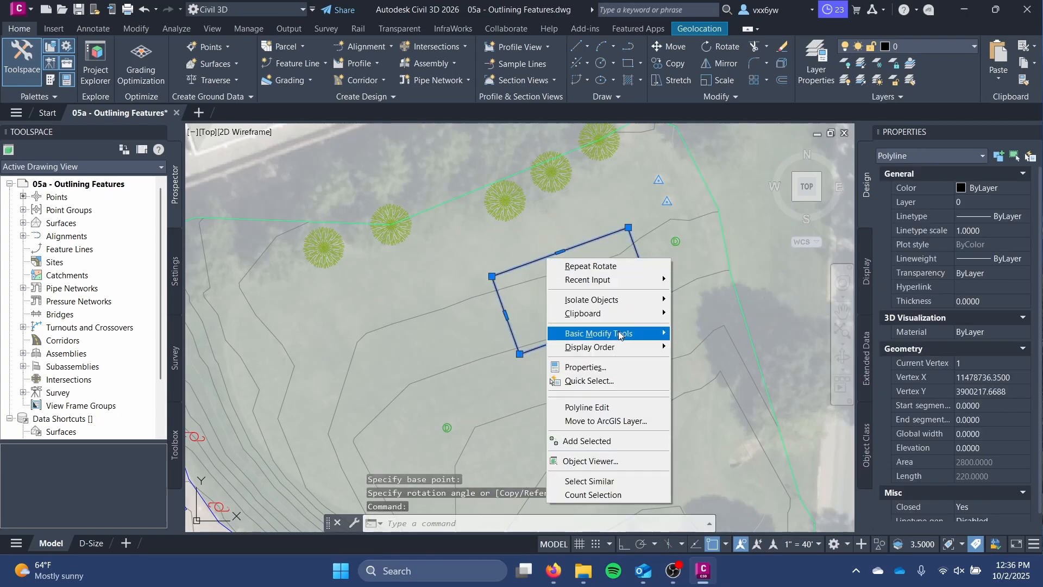
mouse_move(617, 332)
click(702, 333)
click(591, 268)
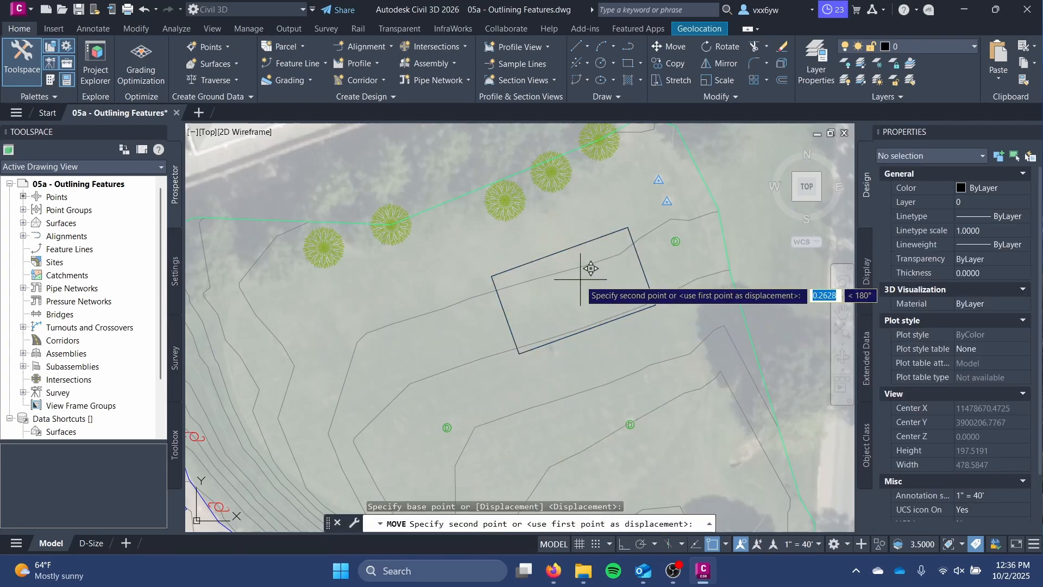
click(557, 260)
right_click(549, 262)
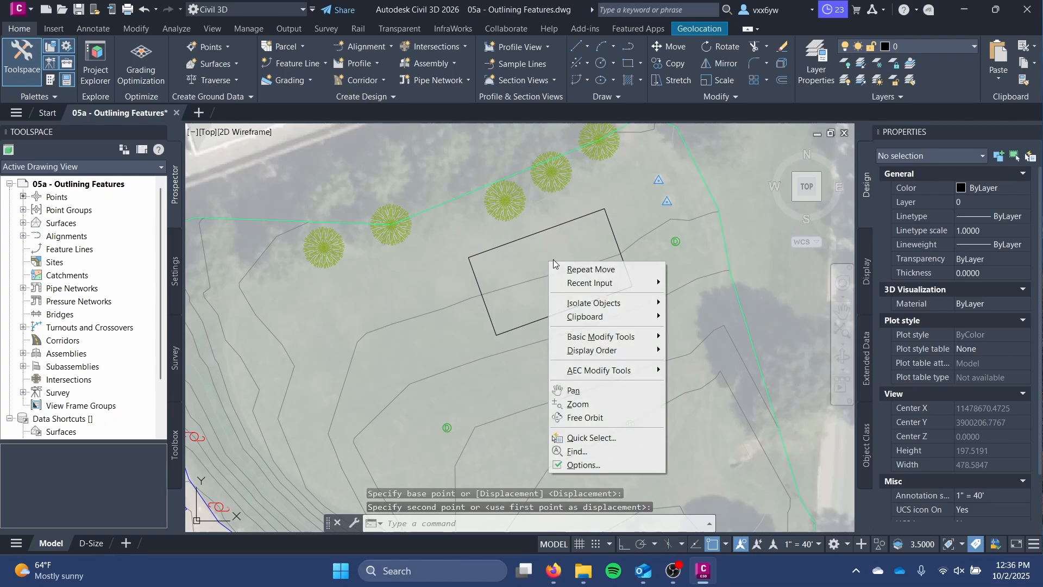
- Shift the rectangle slightly farther west and south, keeping it on the lawn just below the tree row
click(511, 244)
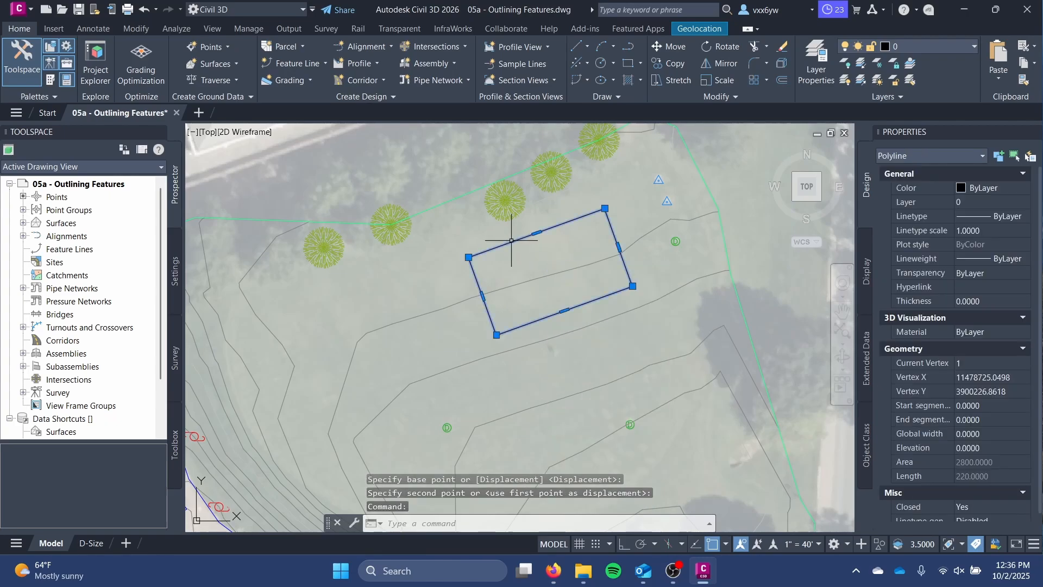
right_click(512, 244)
mouse_move(597, 319)
click(668, 317)
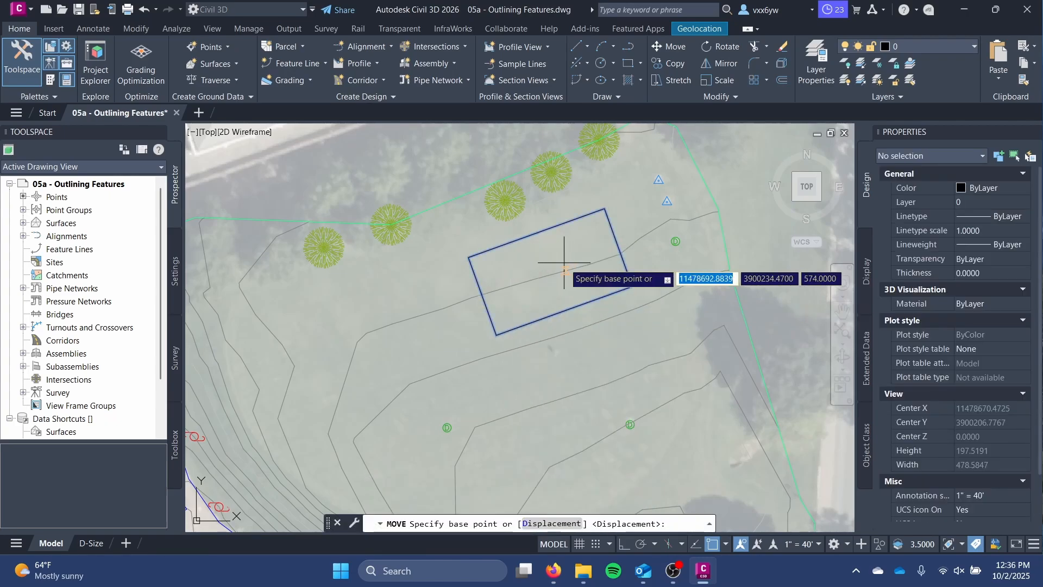
click(541, 260)
click(511, 269)
scroll(529, 280, down, 3)
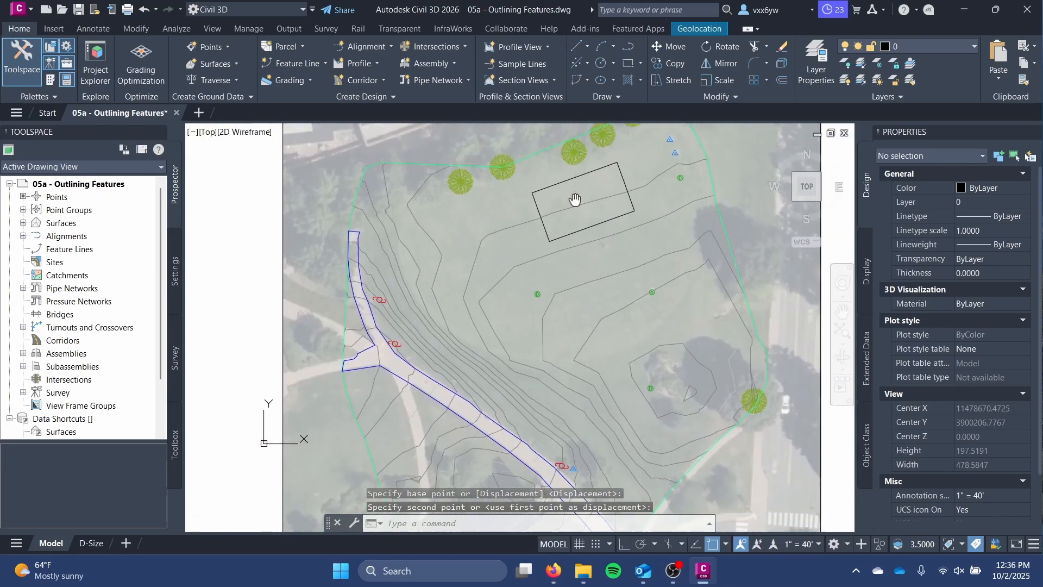
scroll(582, 198, up, 3)
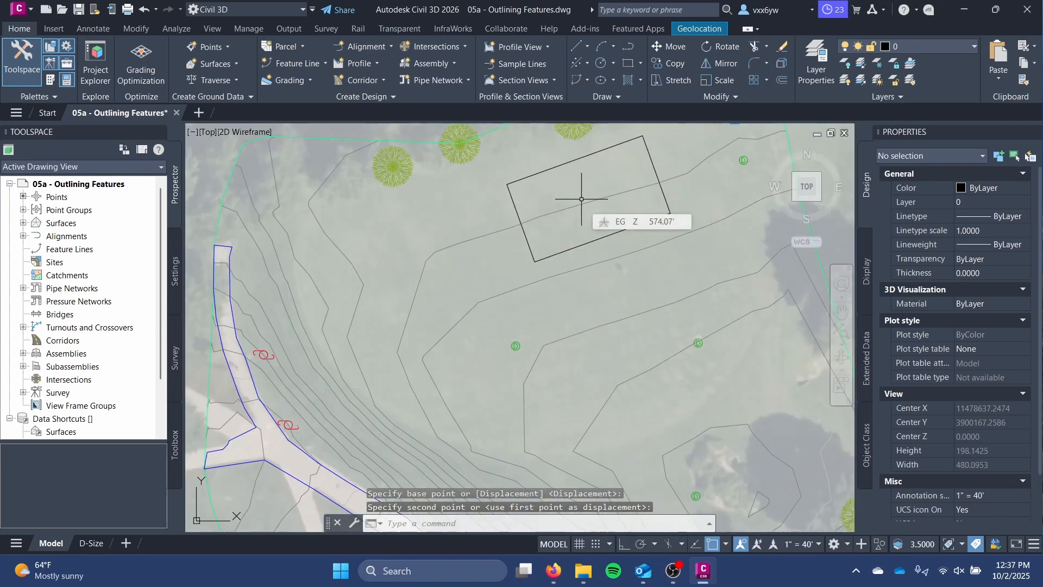
- Check the rectangle's geometry properties, including its elevation, area and length, and clear the selection
click(588, 243)
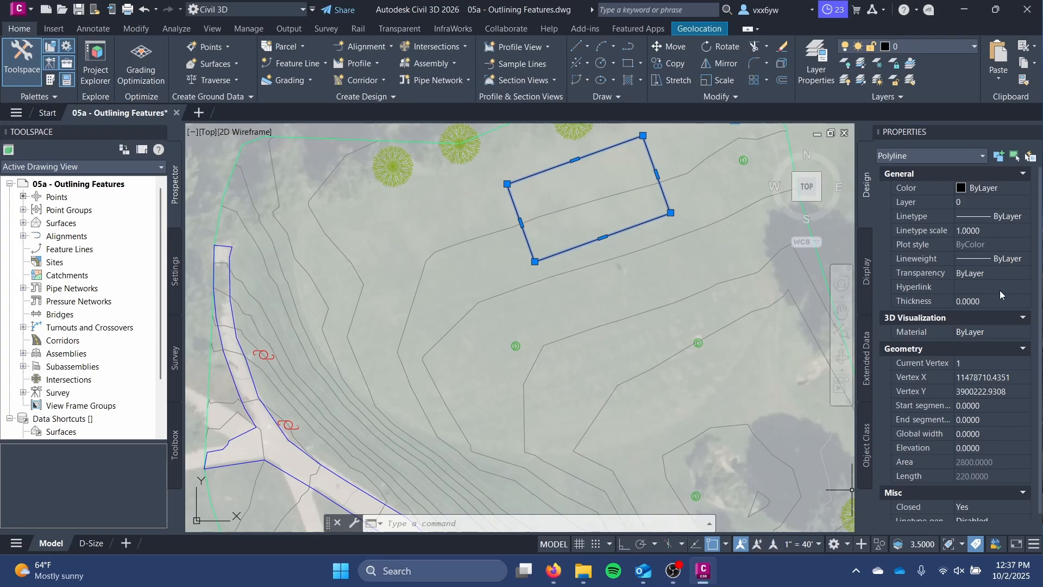
scroll(1000, 290, down, 1)
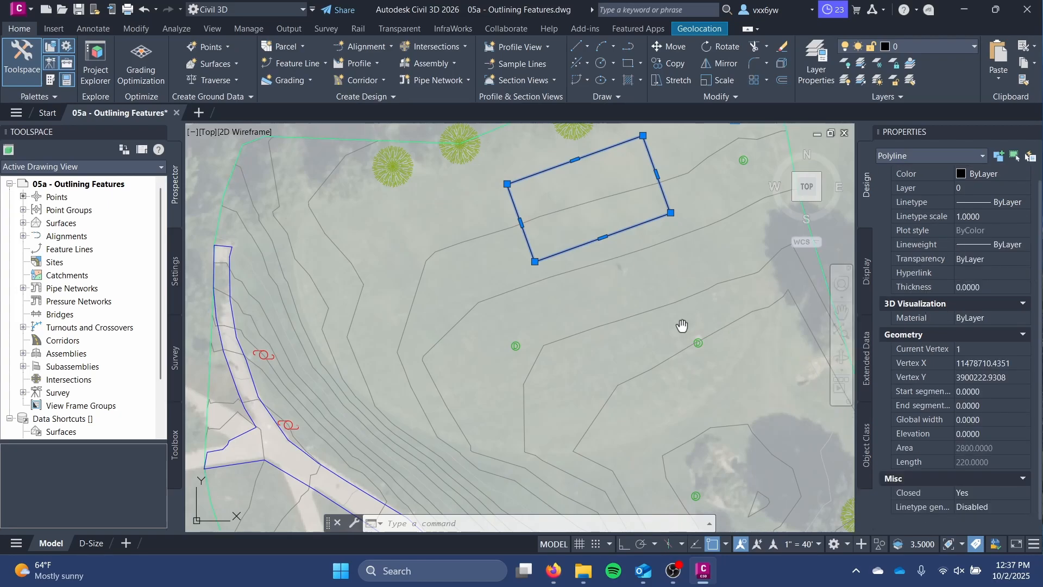
middle_drag(682, 325, 653, 382)
scroll(983, 373, up, 1)
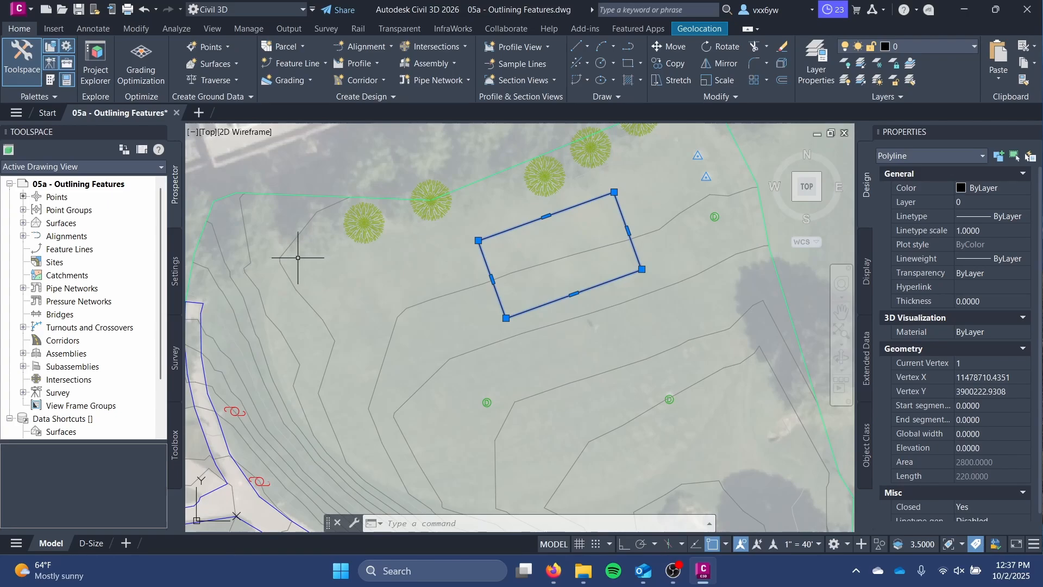
key(Escape)
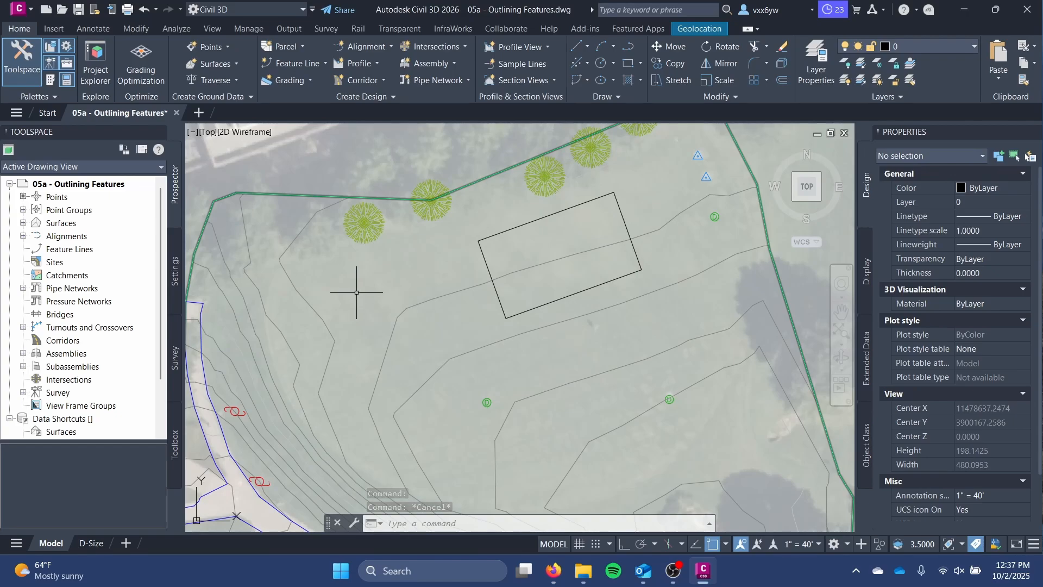
- Examine the existing sidewalk and the contours of the steep slope between it and the upper lawn
middle_drag(356, 292, 408, 117)
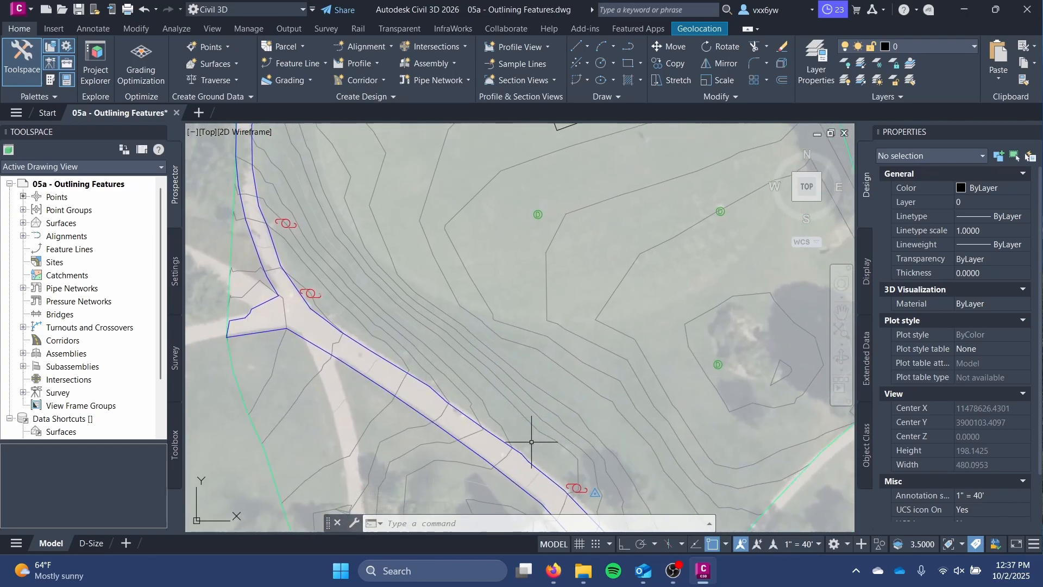
middle_drag(459, 452, 447, 343)
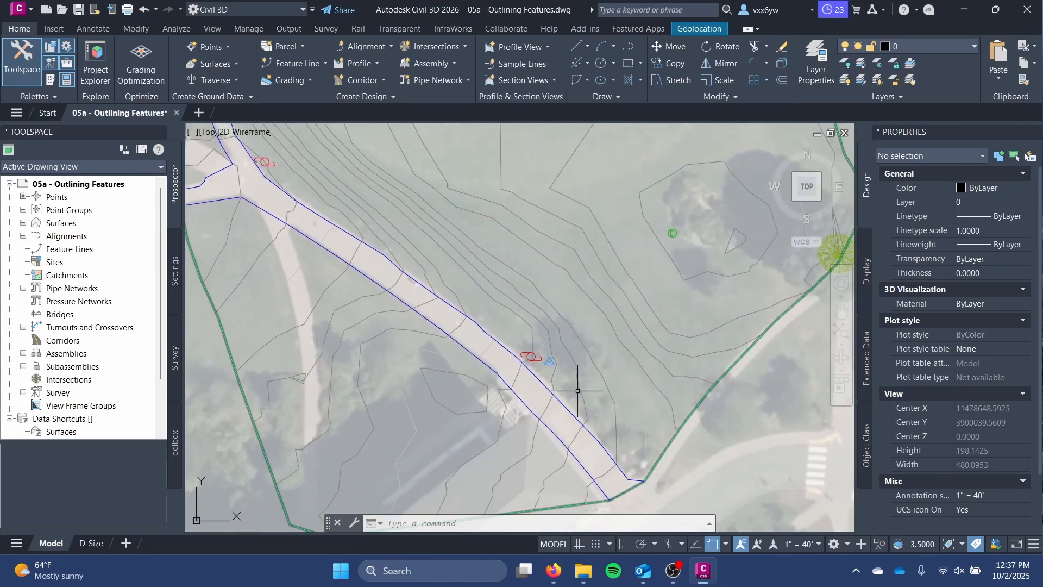
middle_drag(578, 159, 578, 492)
middle_drag(491, 344, 508, 168)
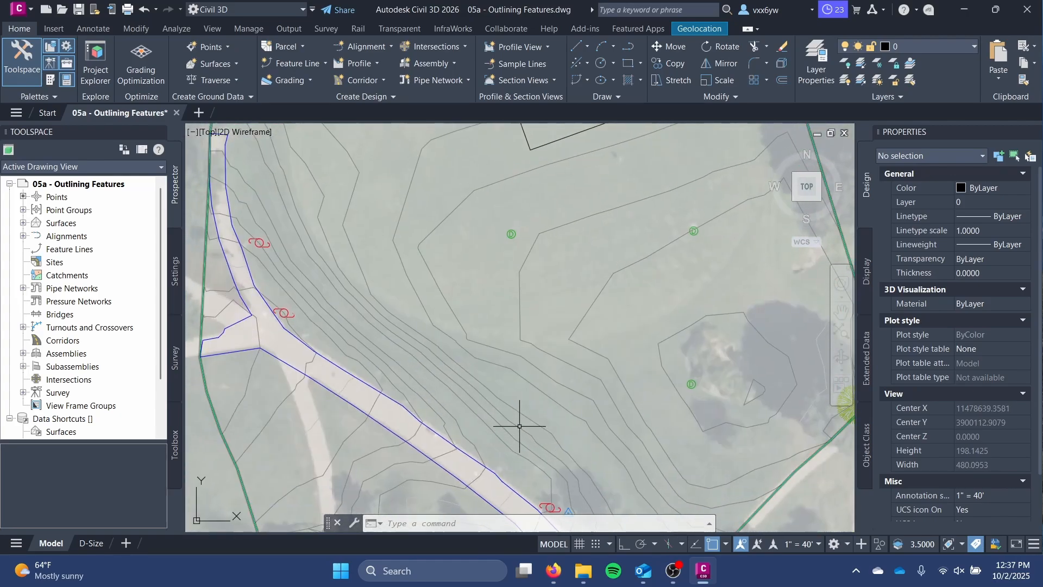
middle_drag(519, 440, 518, 309)
scroll(471, 310, up, 2)
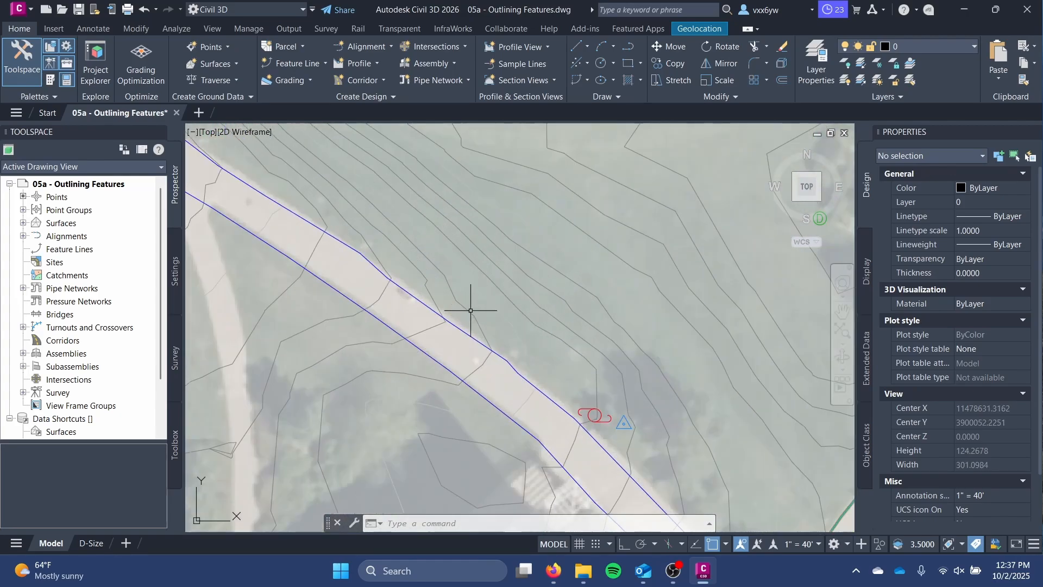
mouse_move(471, 310)
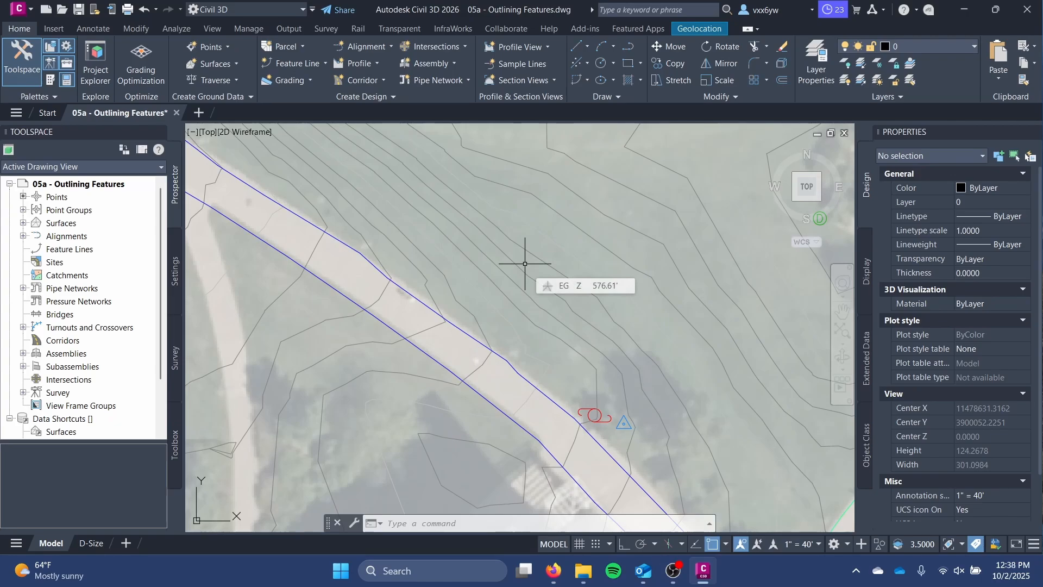
scroll(512, 256, down, 1)
mouse_move(501, 250)
middle_down()
mouse_move(498, 468)
mouse_move(479, 349)
mouse_move(473, 451)
mouse_move(491, 354)
mouse_move(480, 329)
middle_up()
scroll(483, 320, up, 2)
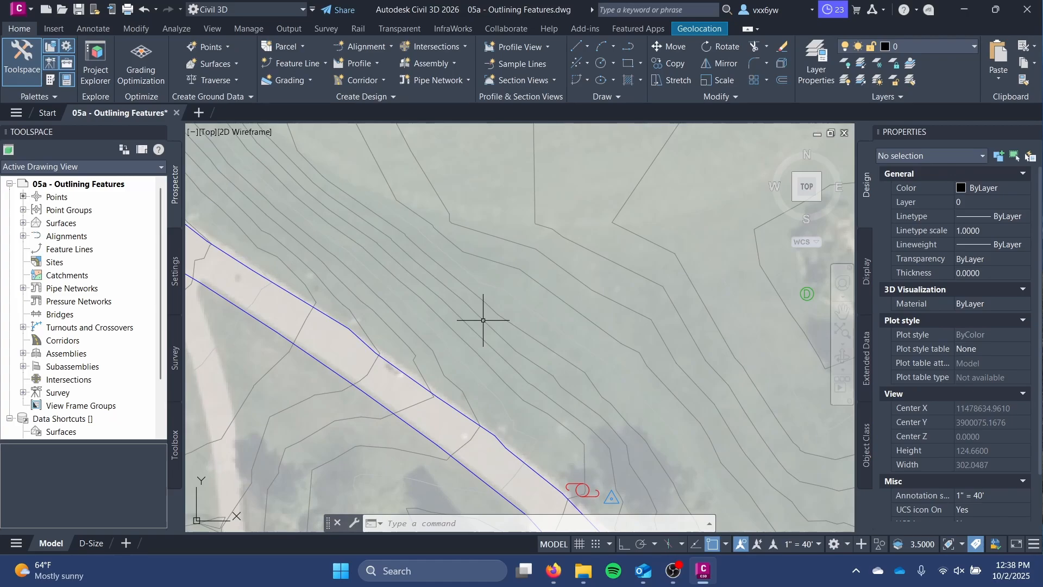
- Sketch a trial path outline with a polyline from the sidewalk's northeast edge up the slope, object snap off, and erase it
text(pline)
key(Return)
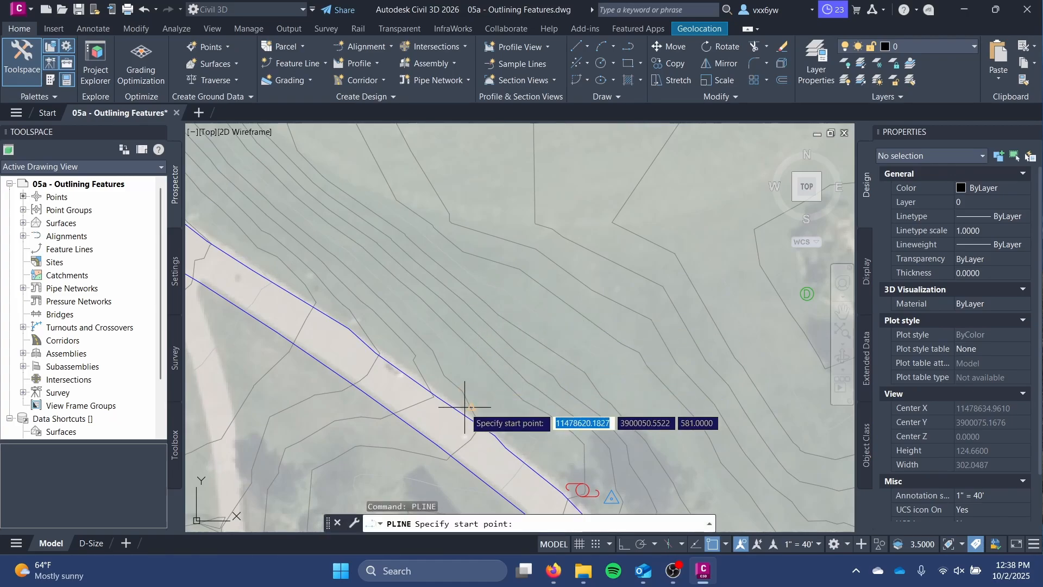
click(480, 426)
key(F3)
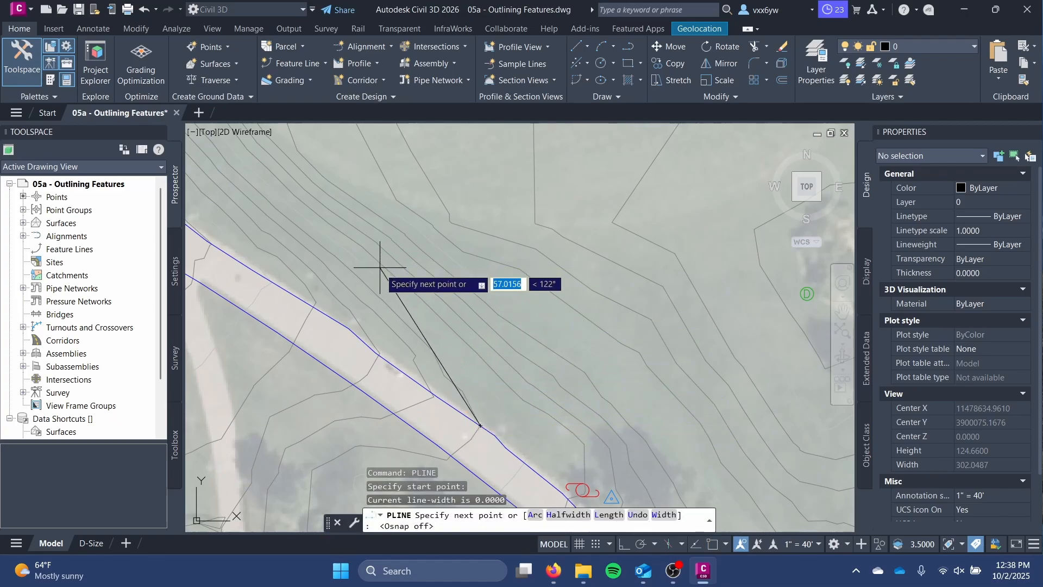
click(388, 279)
click(357, 179)
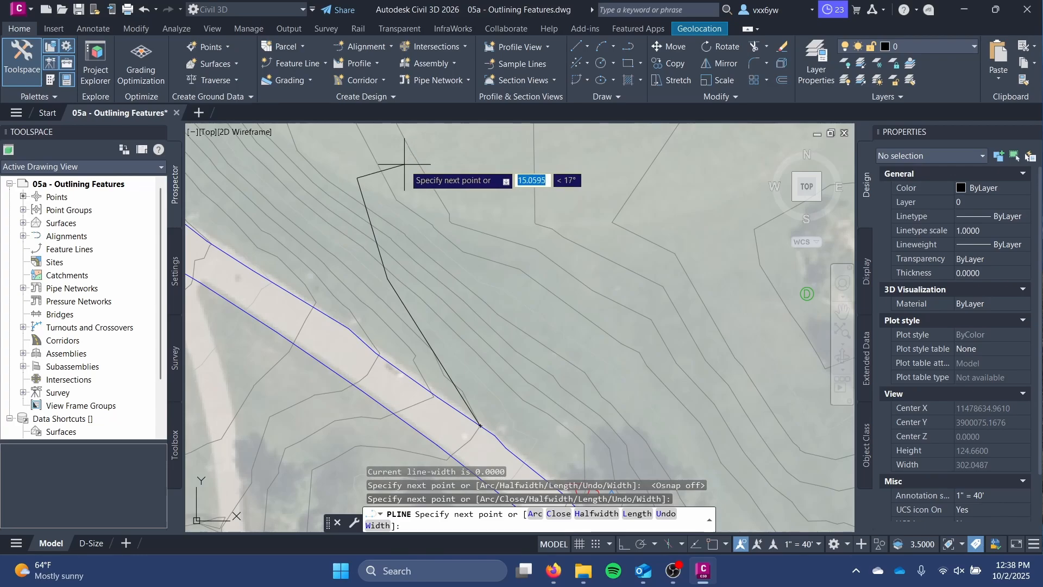
click(404, 167)
click(416, 250)
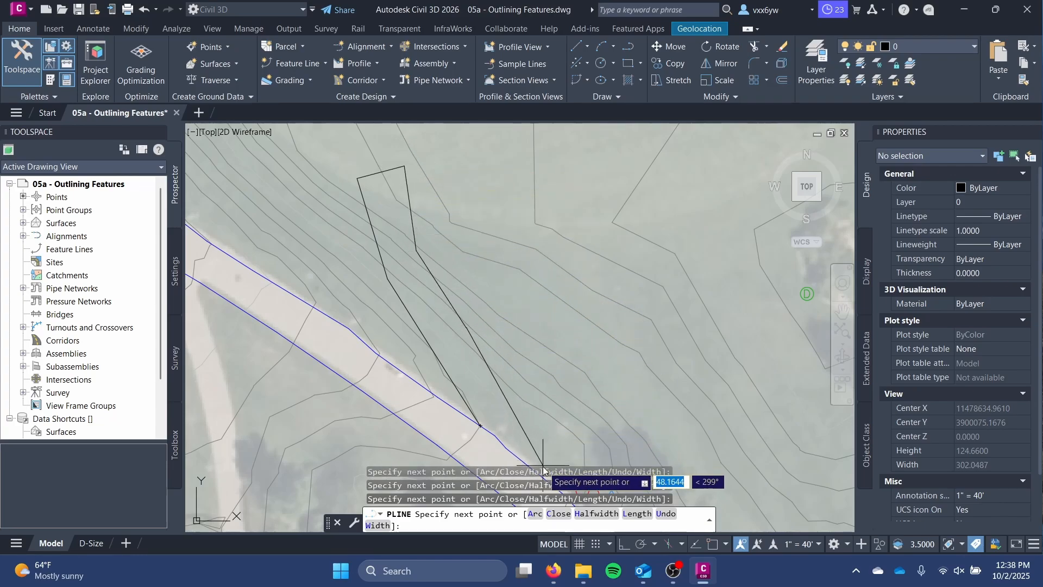
middle_drag(537, 449, 533, 320)
key(Escape)
key(Escape)
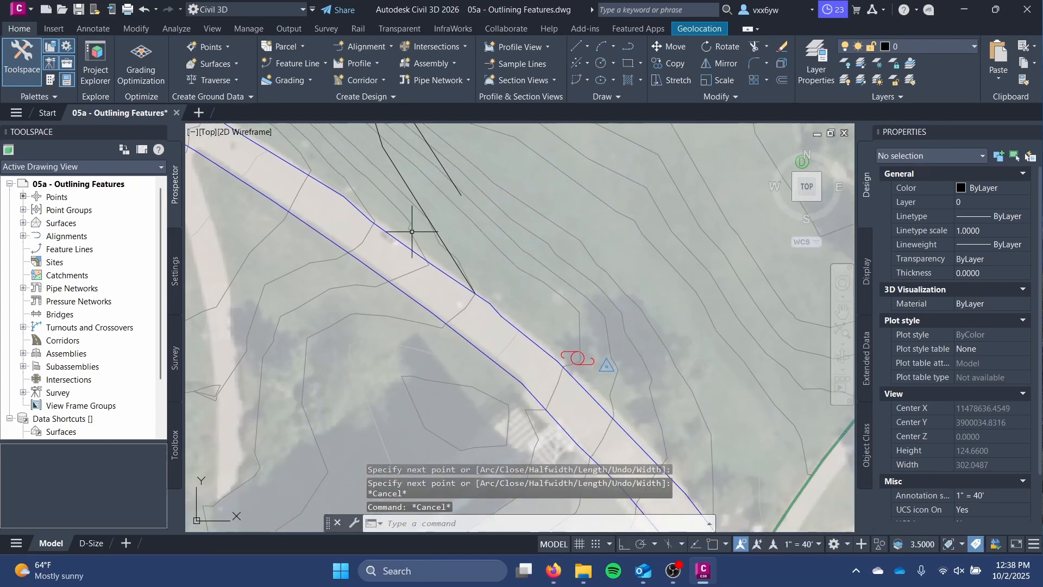
click(434, 224)
key(Delete)
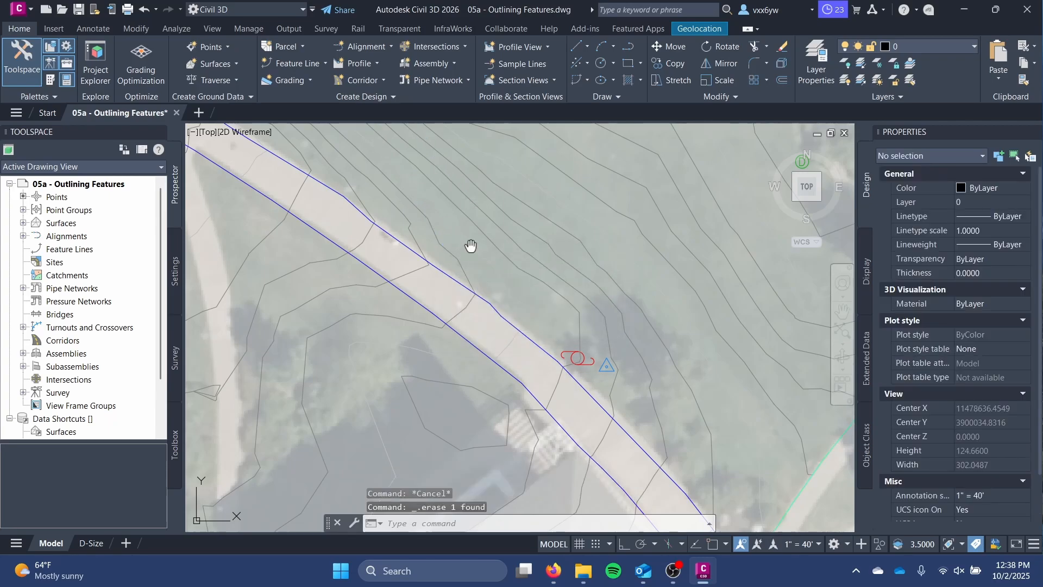
- Start a polyline with object snap on at the midpoint of the sidewalk's northeast edge segment just northwest of the southern red utility symbol
scroll(517, 378, down, 5)
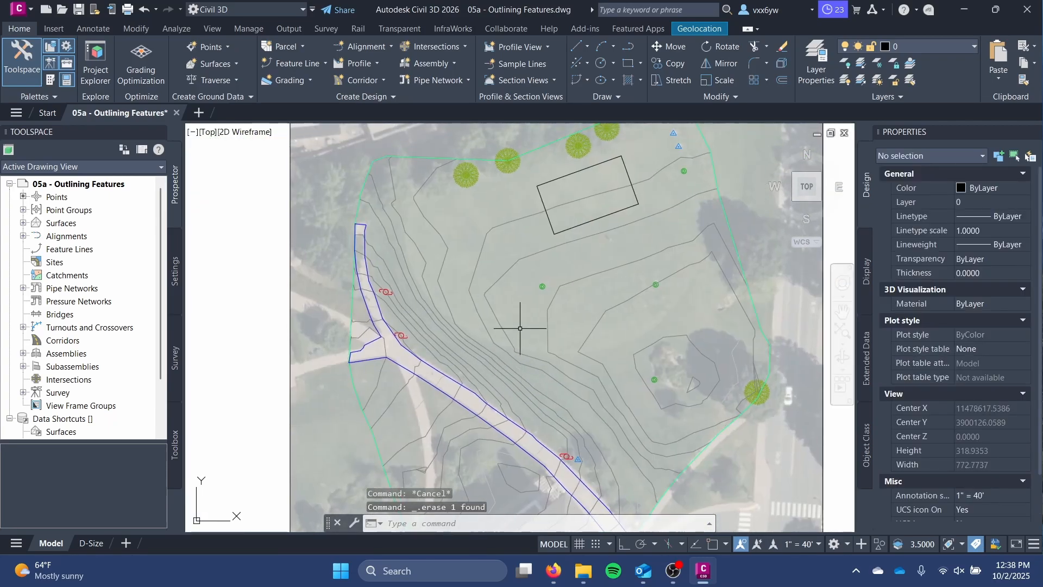
scroll(519, 335, up, 2)
mouse_move(519, 335)
middle_down()
mouse_move(496, 242)
mouse_move(475, 256)
middle_up()
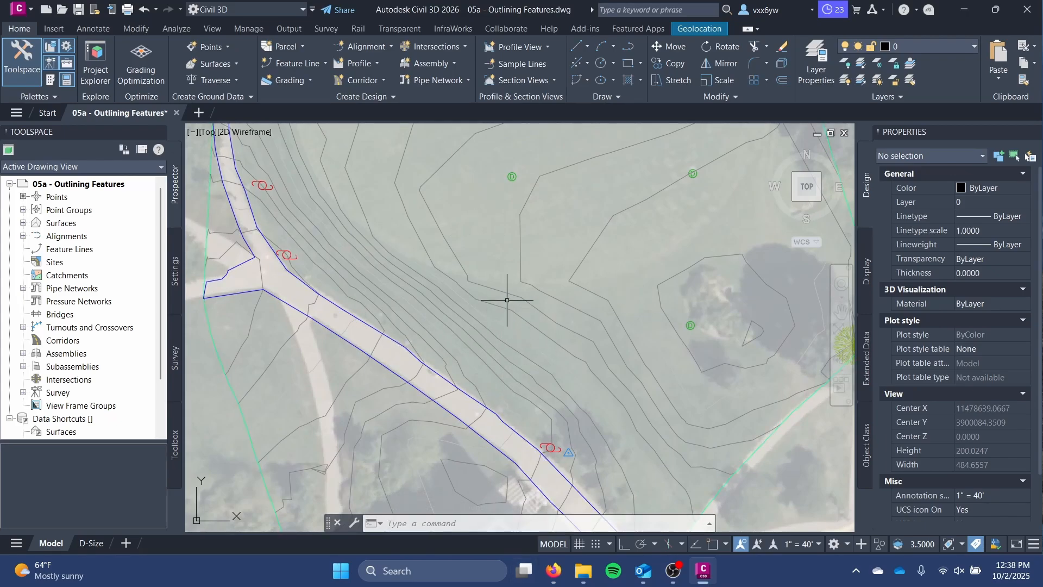
scroll(485, 465, up, 2)
scroll(485, 350, up, 2)
middle_drag(485, 350, 501, 348)
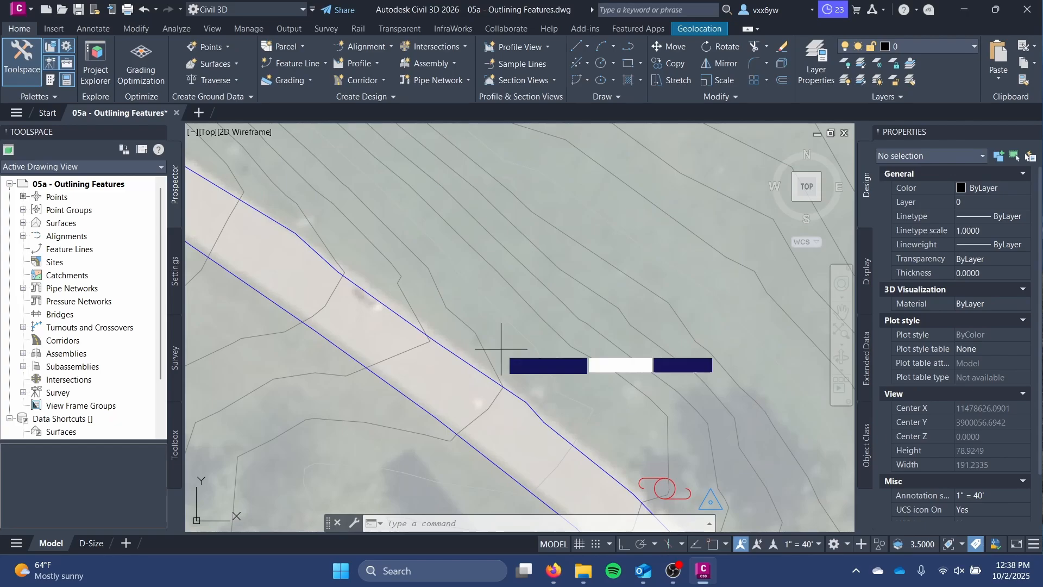
scroll(499, 343, down, 4)
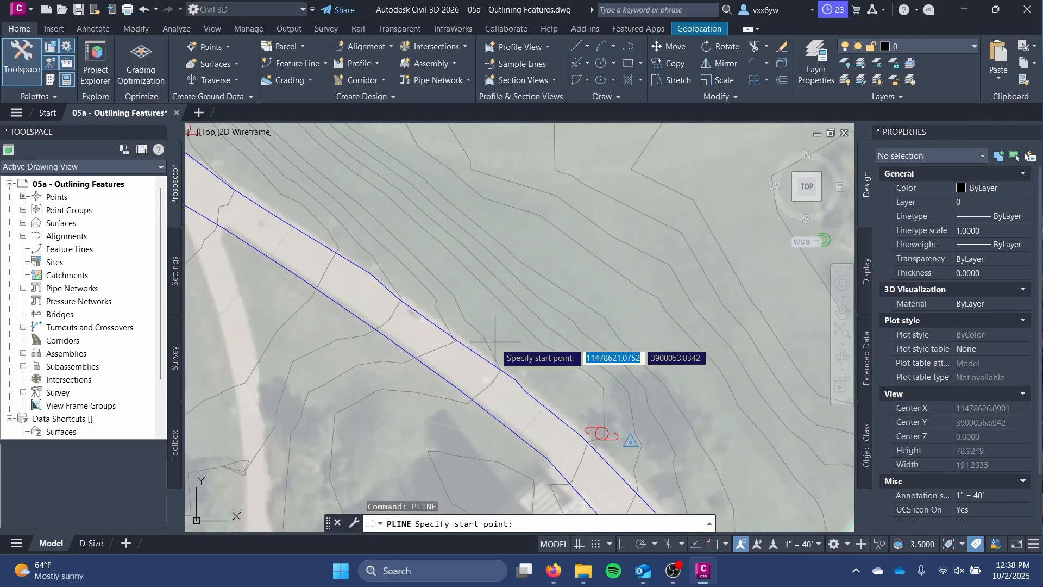
mouse_move(502, 376)
middle_down()
mouse_move(493, 419)
mouse_move(477, 279)
middle_up()
scroll(491, 339, up, 2)
scroll(491, 340, up, 6)
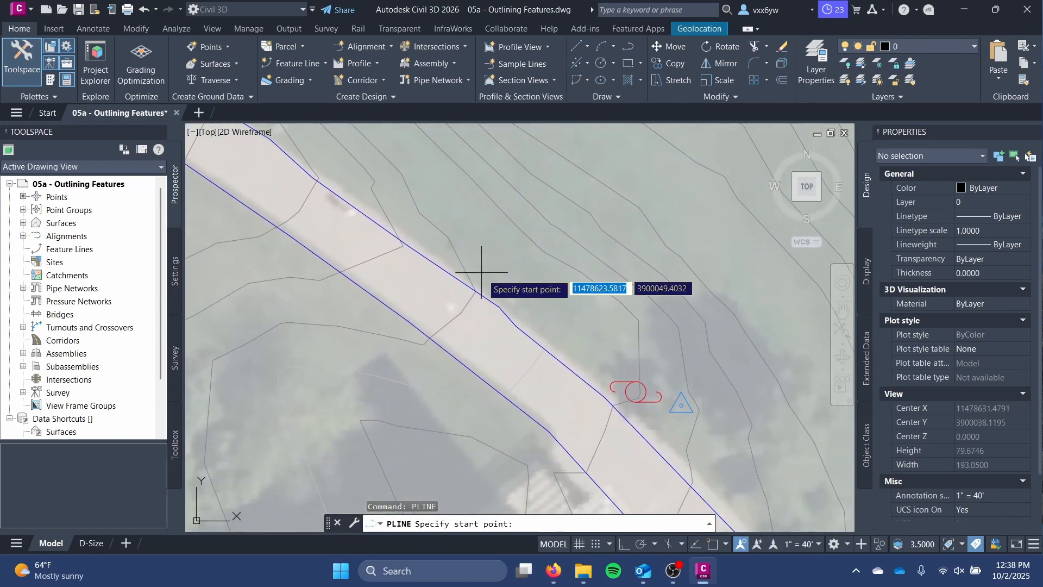
mouse_move(531, 298)
middle_down()
mouse_move(517, 233)
mouse_move(470, 201)
middle_up()
scroll(470, 202, down, 5)
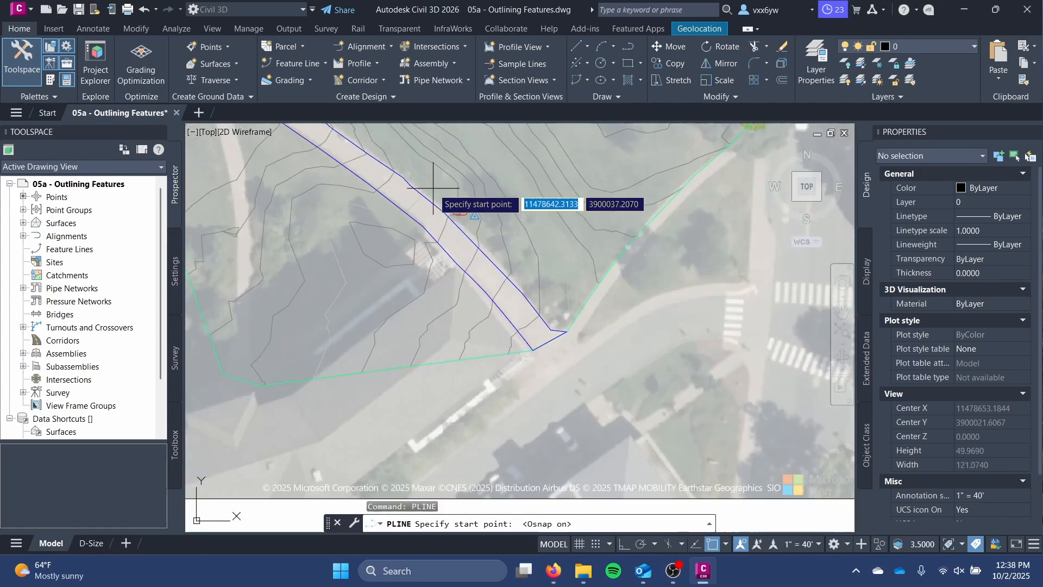
scroll(482, 291, up, 7)
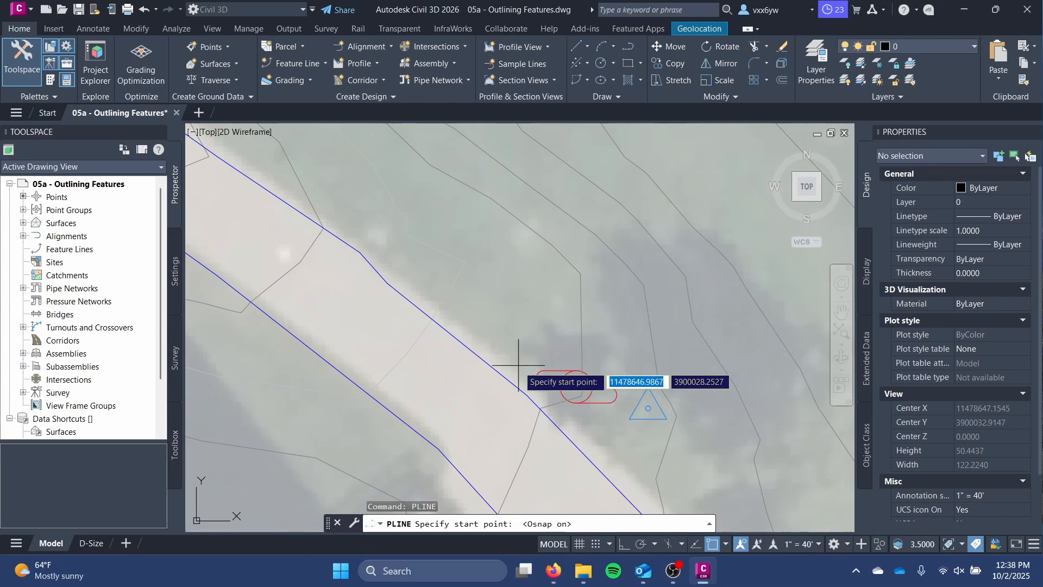
click(457, 338)
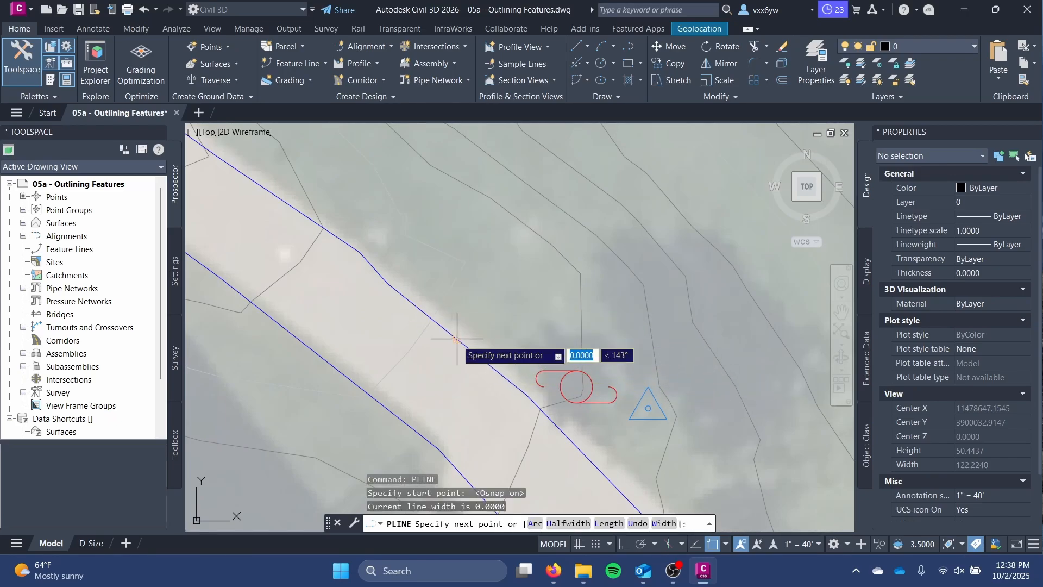
scroll(487, 339, down, 5)
middle_drag(478, 334, 500, 376)
scroll(492, 375, up, 2)
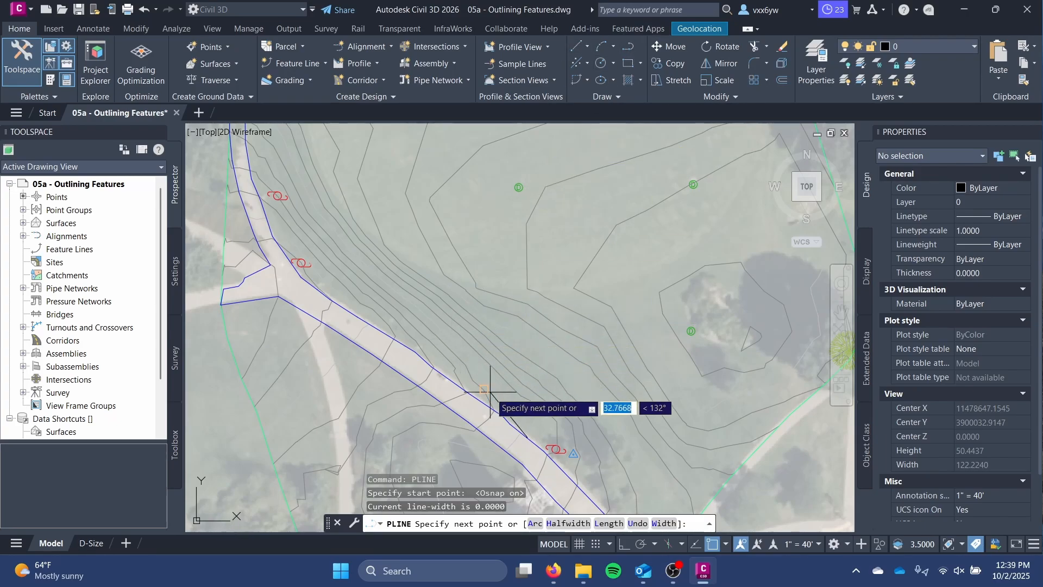
scroll(496, 391, up, 3)
scroll(496, 391, down, 2)
scroll(496, 412, down, 1)
mouse_move(496, 391)
middle_down()
mouse_move(496, 411)
mouse_move(495, 398)
middle_up()
scroll(495, 398, up, 3)
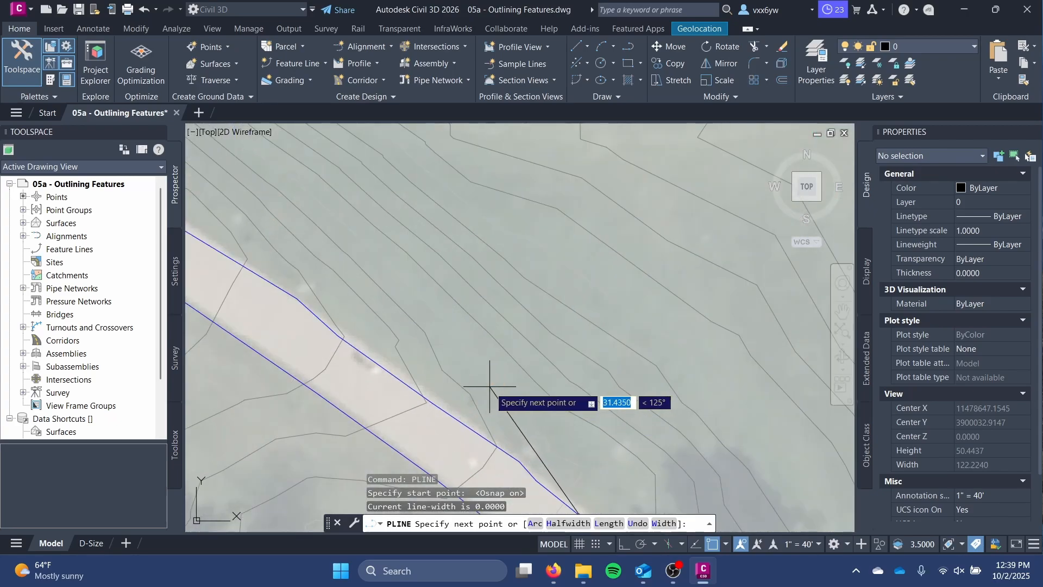
key(Escape)
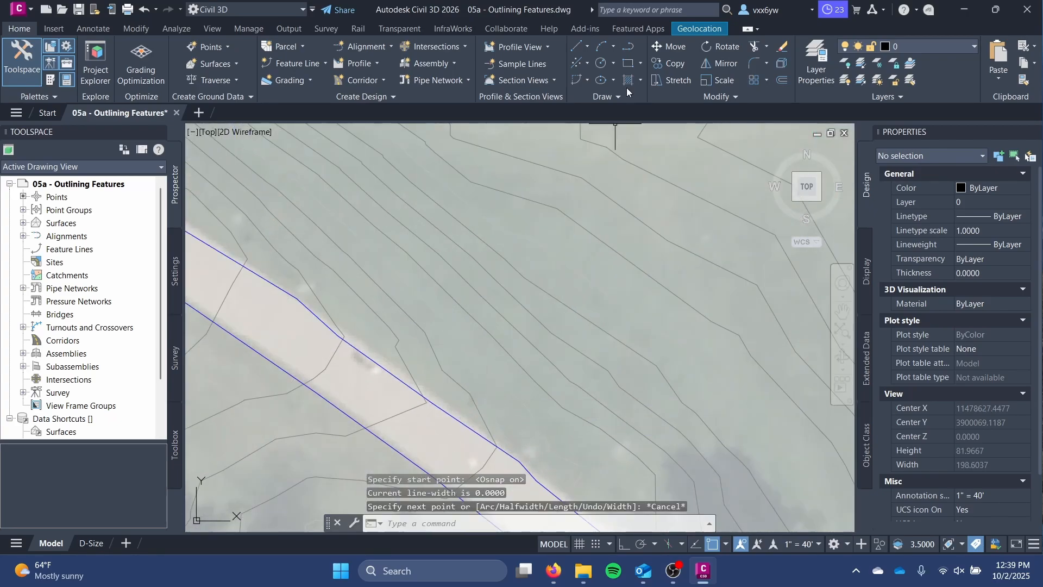
- Start a polyline snapped to the sidewalk's northeast edge northwest of the southern utility symbol and add a straight segment upslope, object snap off
click(627, 48)
middle_drag(563, 468, 558, 391)
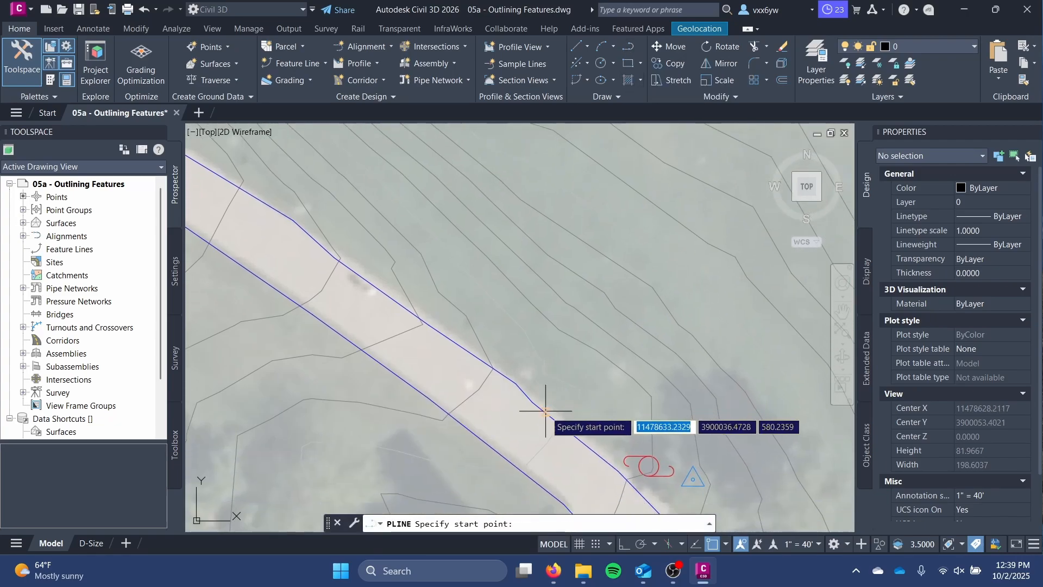
key(F3)
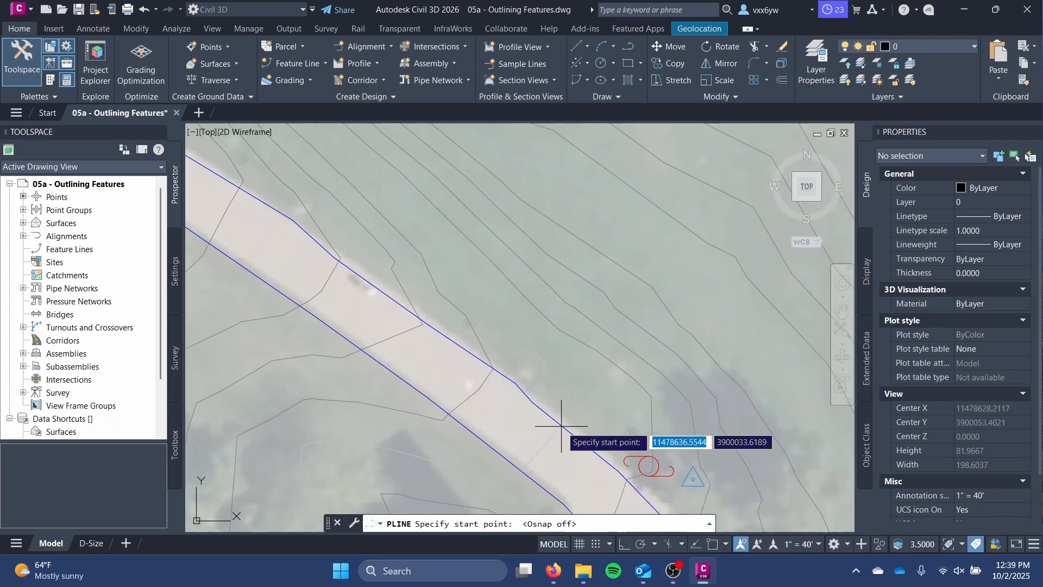
key(F3)
scroll(560, 422, up, 2)
click(560, 423)
scroll(551, 445, down, 4)
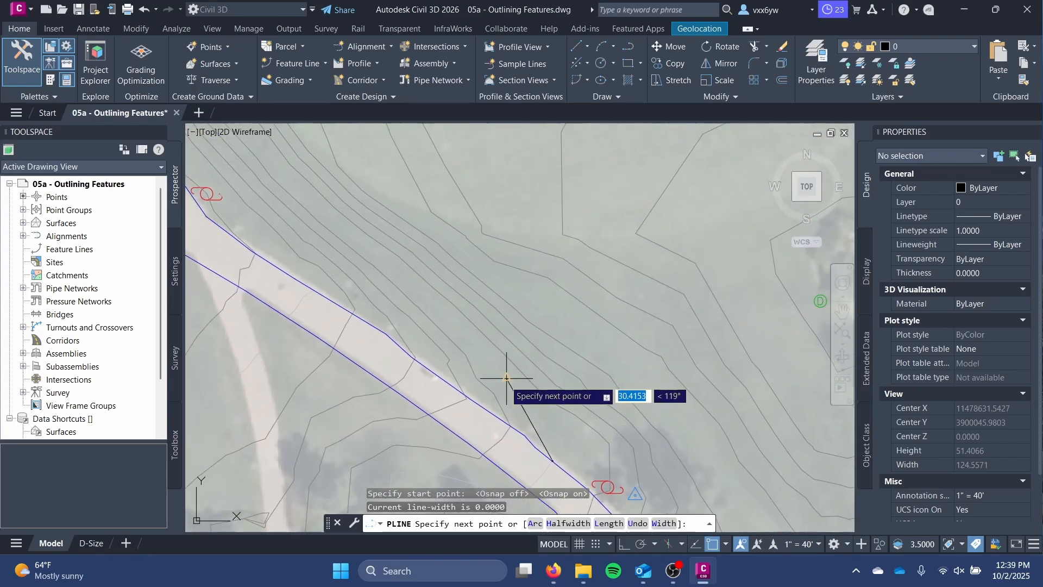
key(F3)
click(502, 375)
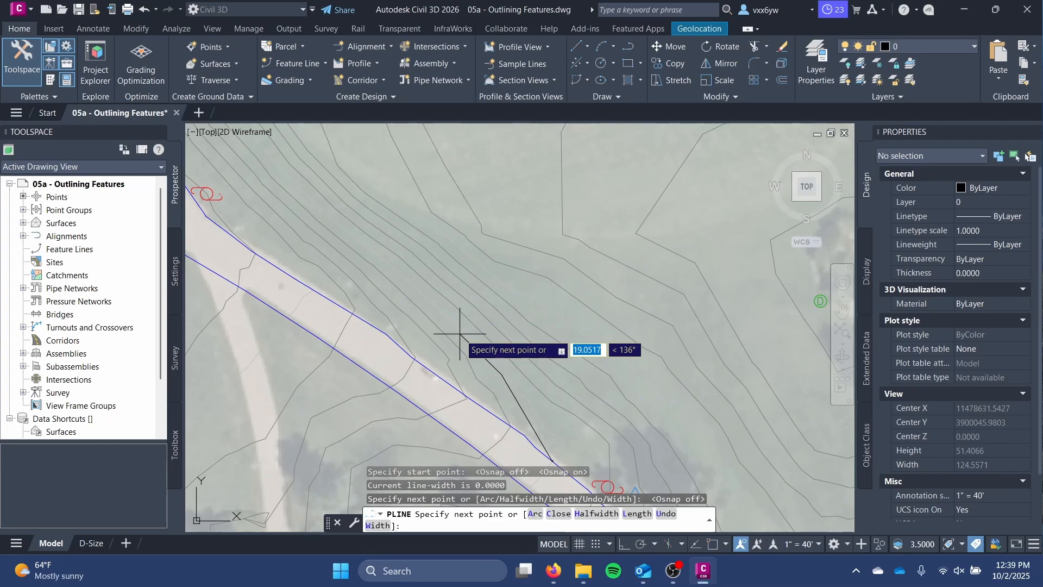
- Continue the polyline with arc segments that follow the slope northwest and bend toward the north
text(a)
key(Return)
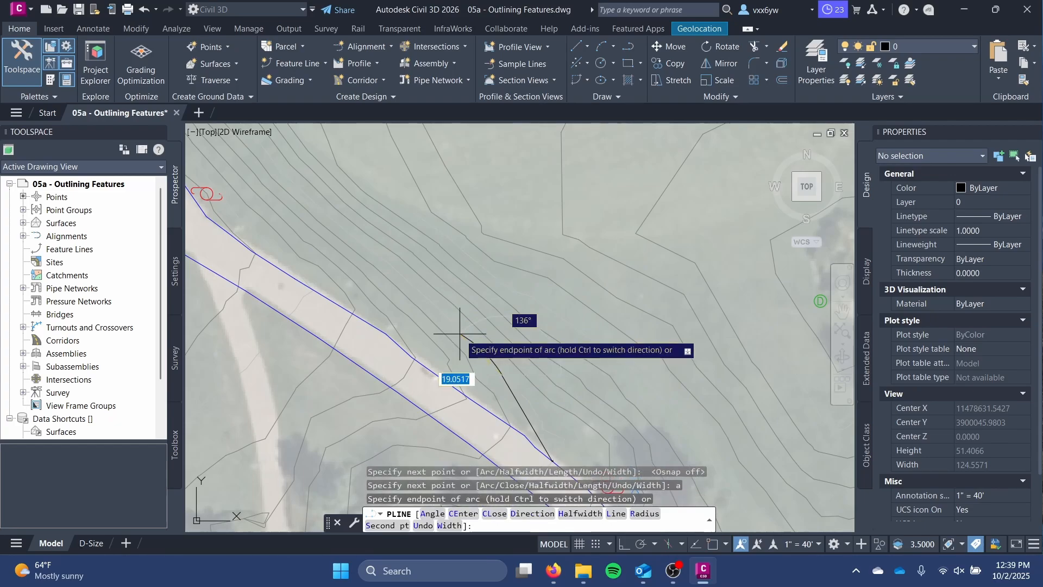
click(429, 280)
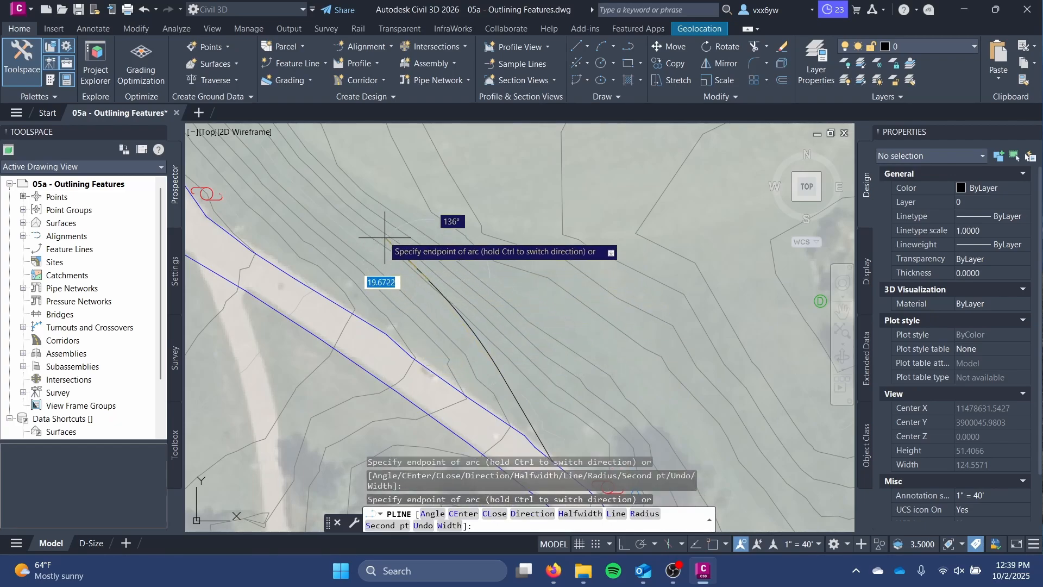
middle_drag(372, 214, 479, 361)
scroll(477, 359, down, 2)
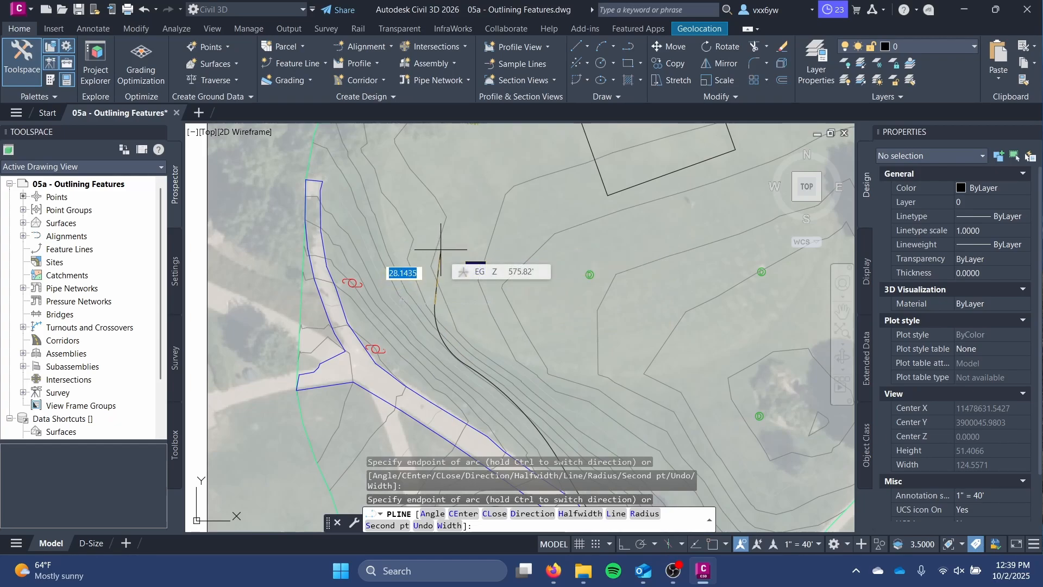
- Add a straight segment running north onto the lawn, followed by an arc that turns east toward the rectangle
text(l)
key(Return)
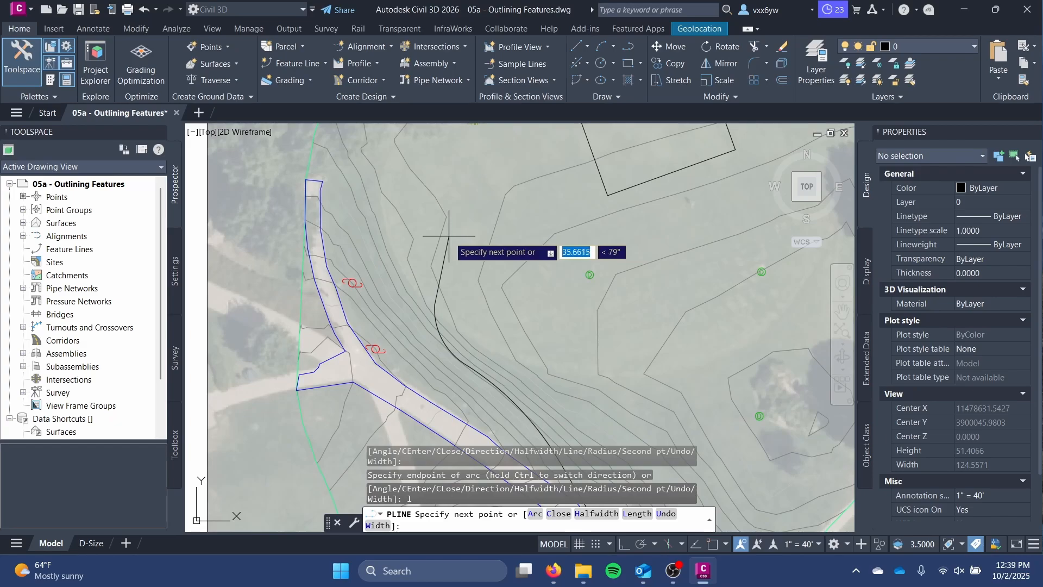
middle_drag(461, 190, 435, 285)
text(a)
key(Return)
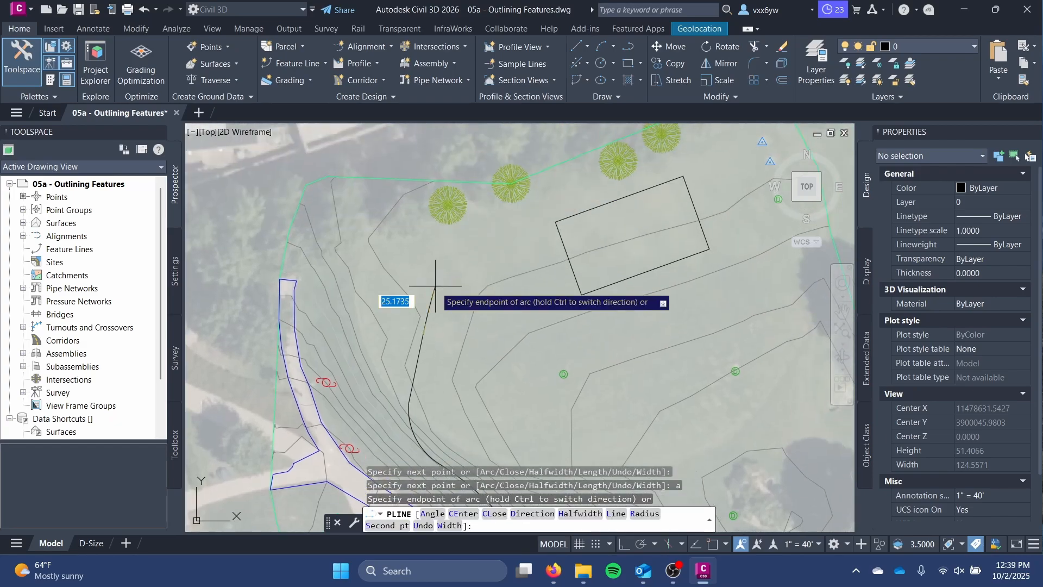
click(477, 284)
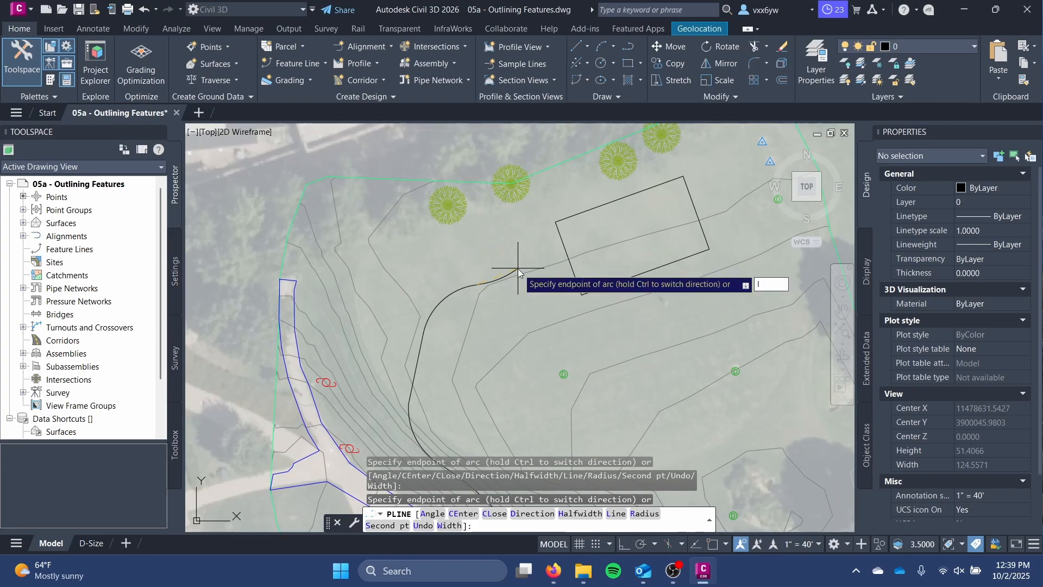
- Return the polyline to straight segments and turn object snap on with only the Perpendicular mode active
text(l)
key(Return)
scroll(572, 258, up, 3)
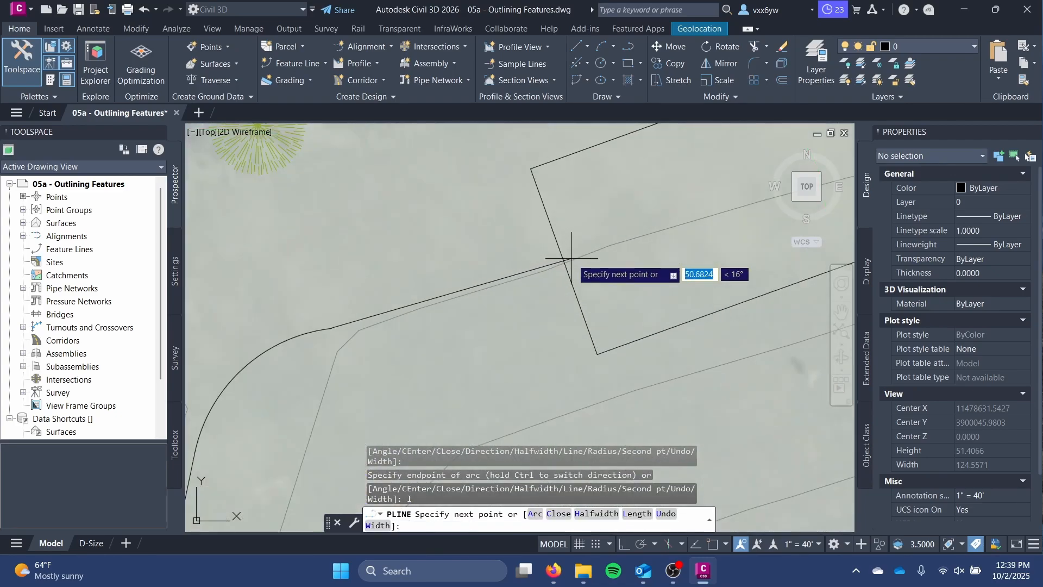
scroll(538, 269, up, 2)
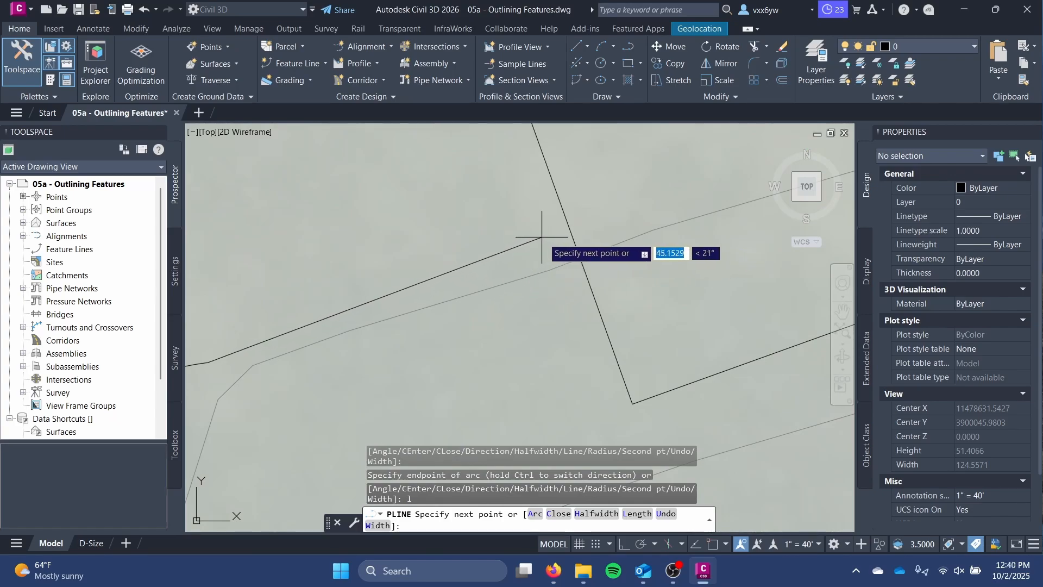
key(F3)
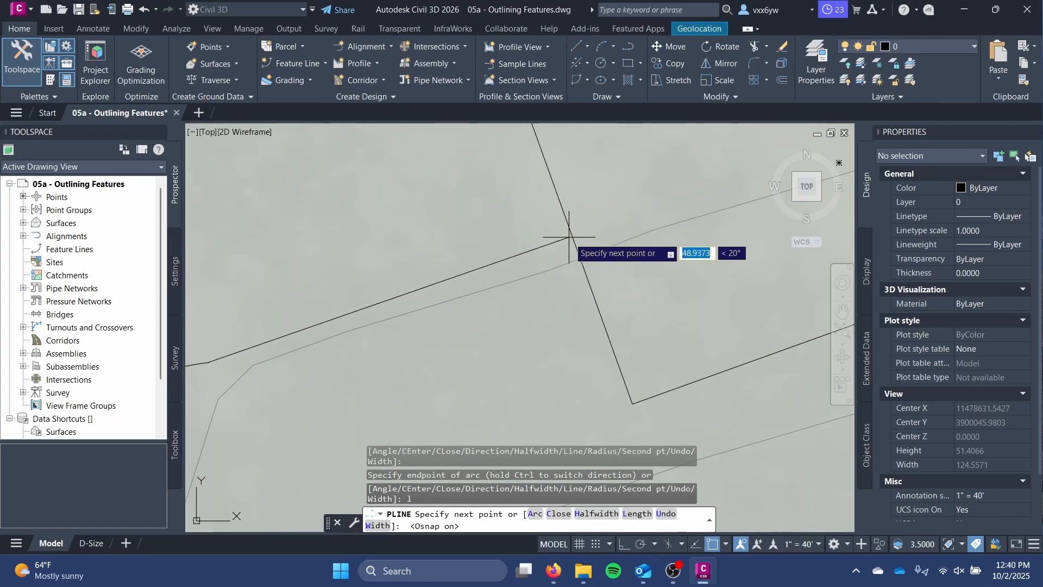
scroll(601, 371, down, 2)
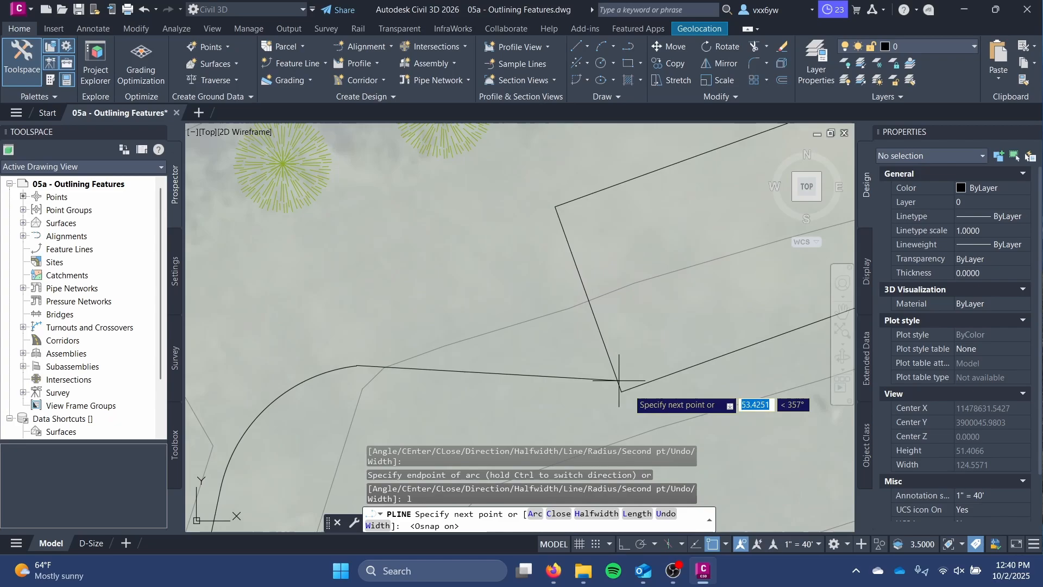
click(726, 543)
click(730, 531)
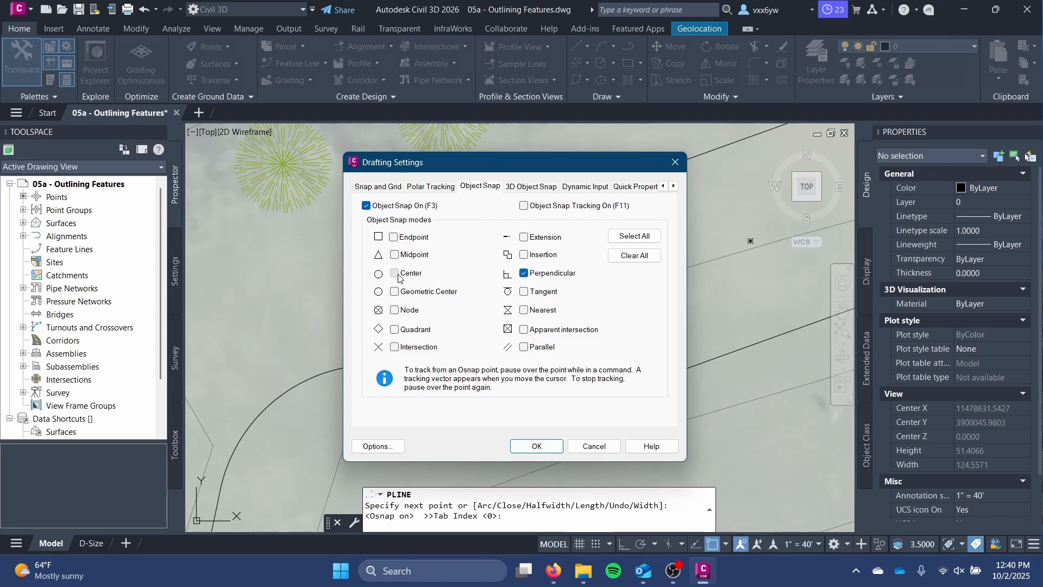
click(535, 446)
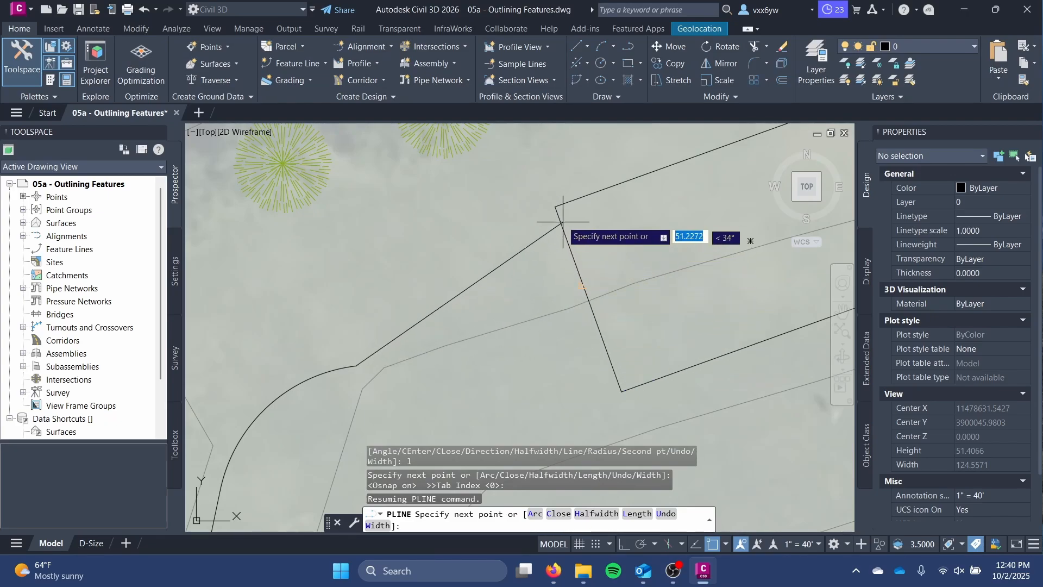
- End the polyline with a straight segment meeting the rectangle's western short side perpendicularly
scroll(582, 285, down, 1)
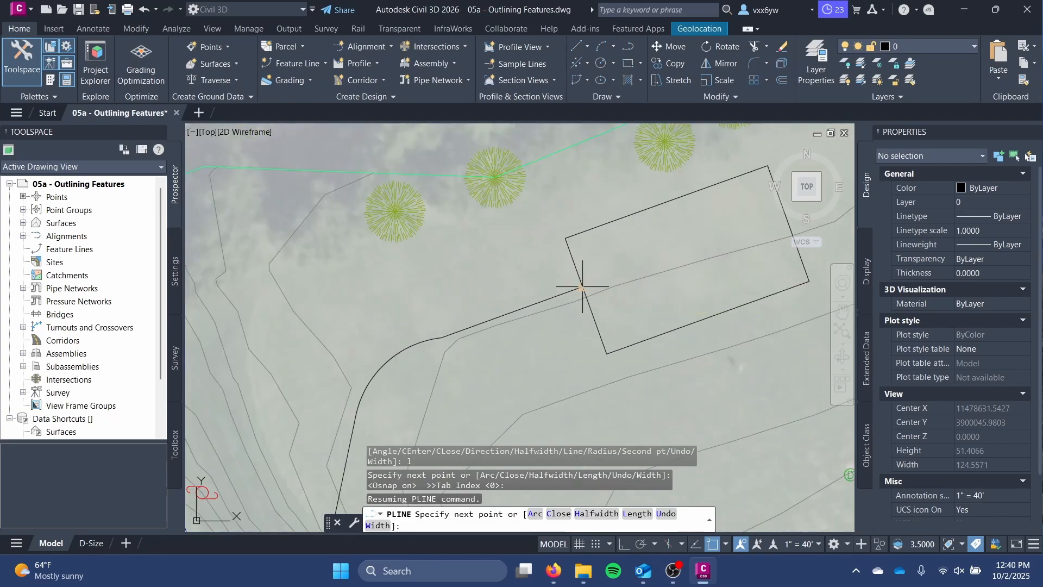
mouse_move(582, 288)
middle_down()
mouse_move(621, 246)
mouse_move(488, 311)
middle_up()
scroll(396, 333, up, 1)
scroll(576, 260, down, 1)
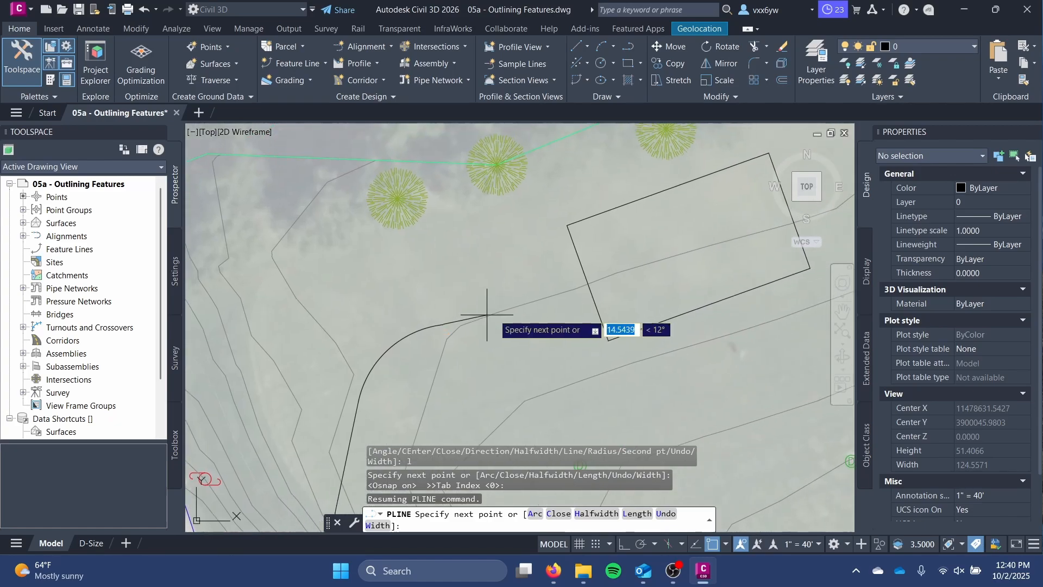
scroll(562, 285, up, 2)
click(614, 246)
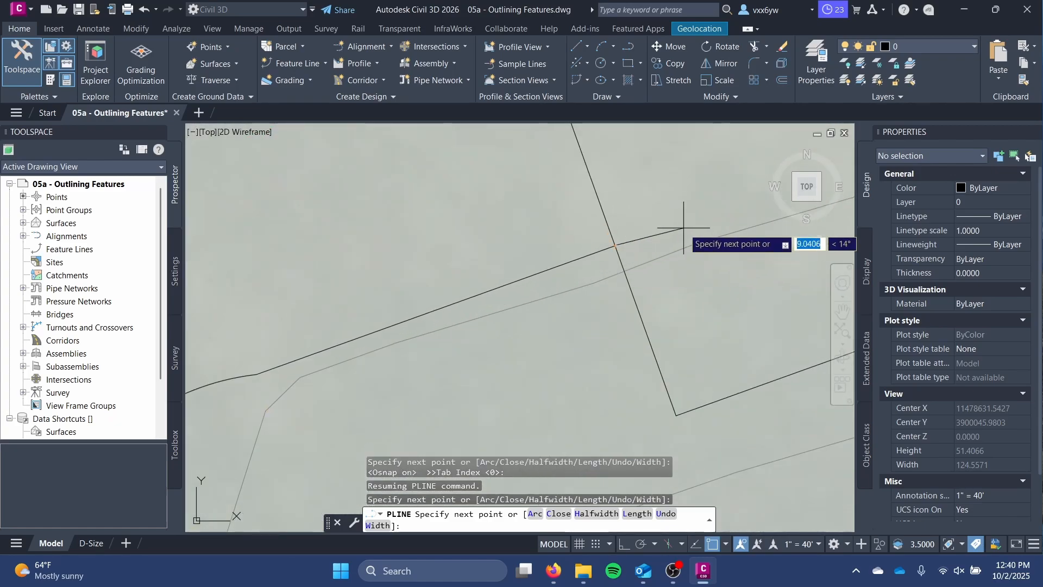
key(Return)
- Flatten the path's lower arc slightly, where it bends north at the top of the slope, by stretching its midpoint
scroll(408, 284, down, 2)
middle_drag(403, 286, 528, 186)
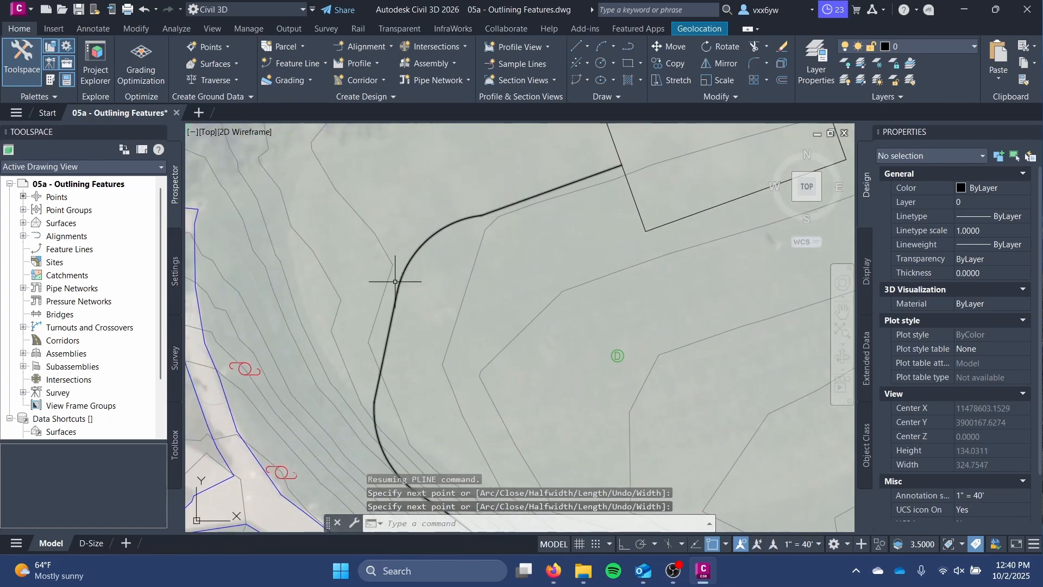
scroll(395, 281, down, 1)
middle_drag(386, 291, 403, 215)
scroll(406, 295, up, 2)
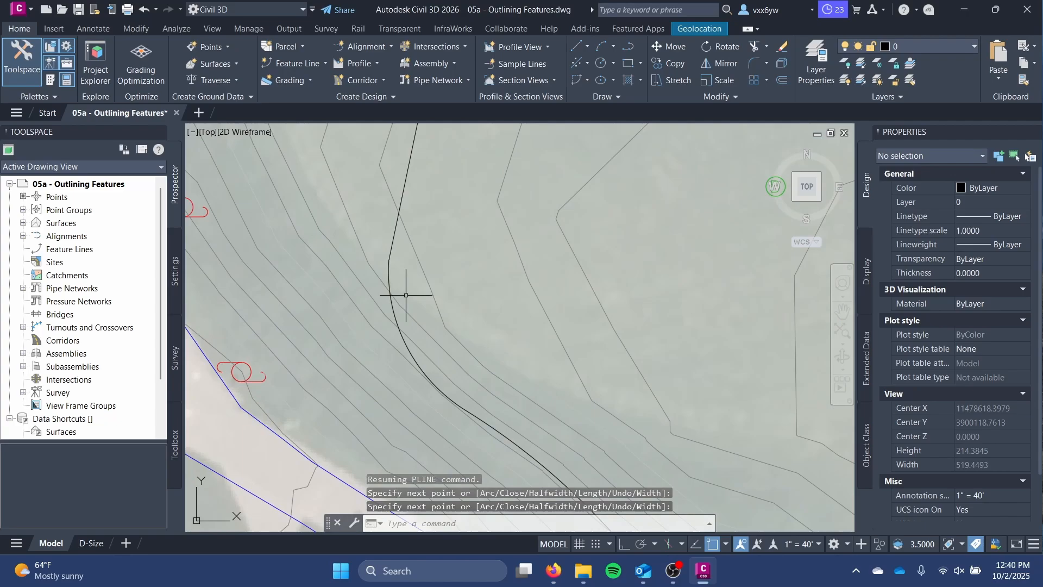
click(415, 362)
click(407, 345)
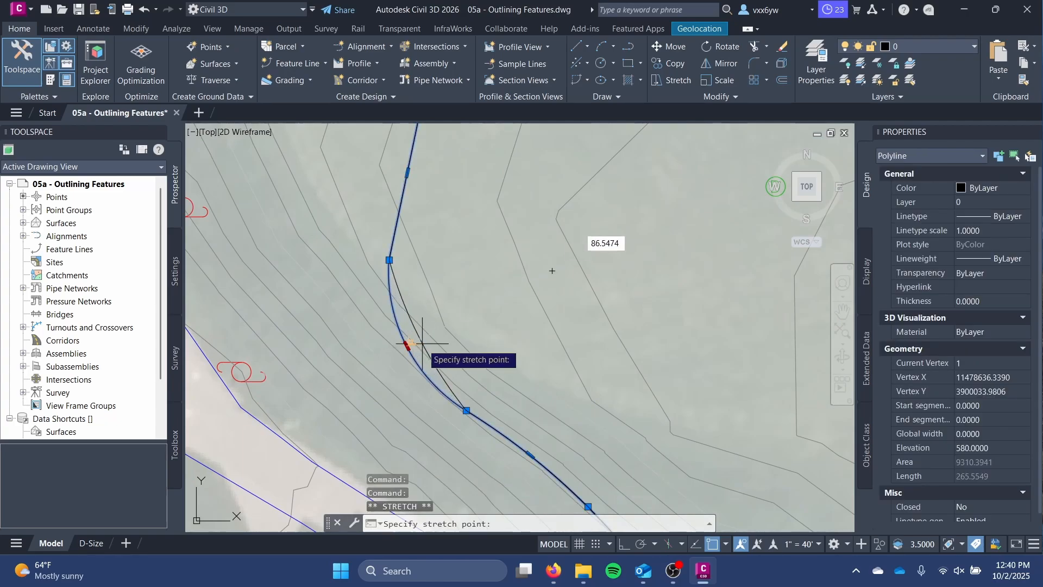
- Flatten the path's upper arc near the rectangle by stretching its midpoint toward the southeast, and clear the selection
scroll(420, 292, down, 1)
middle_drag(419, 292, 449, 372)
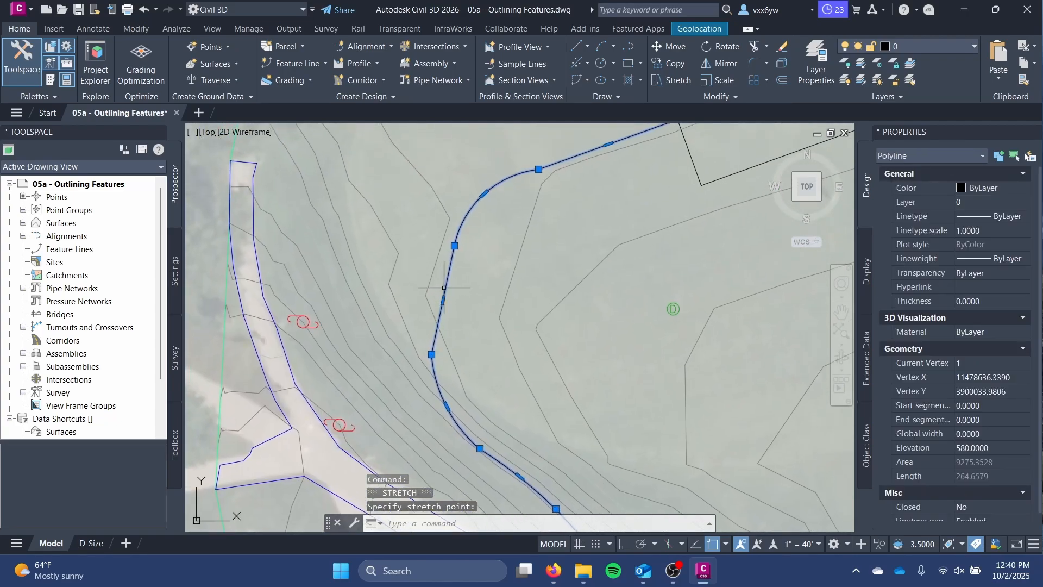
scroll(446, 285, up, 1)
middle_drag(452, 268, 444, 364)
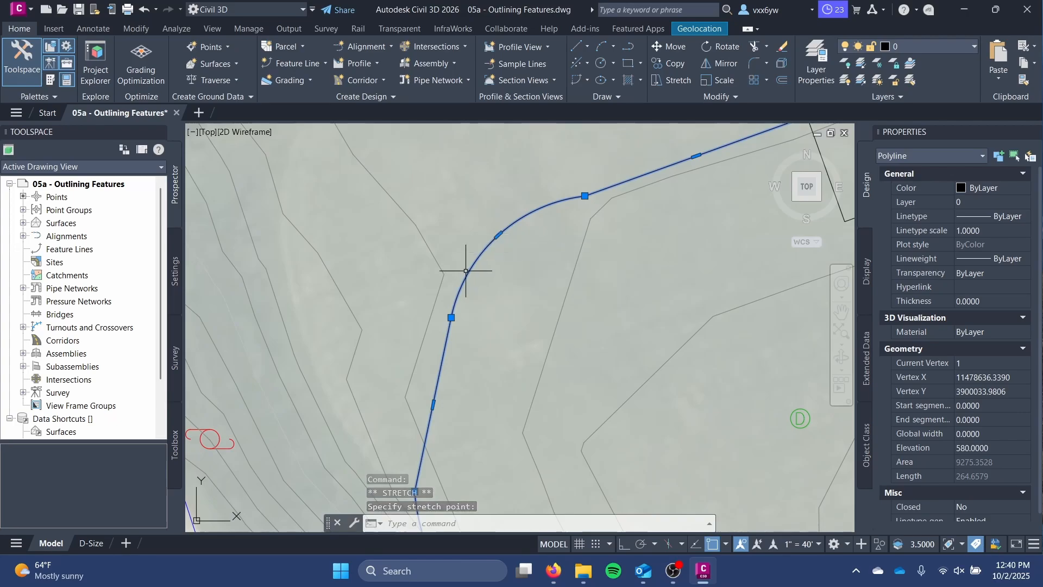
click(451, 317)
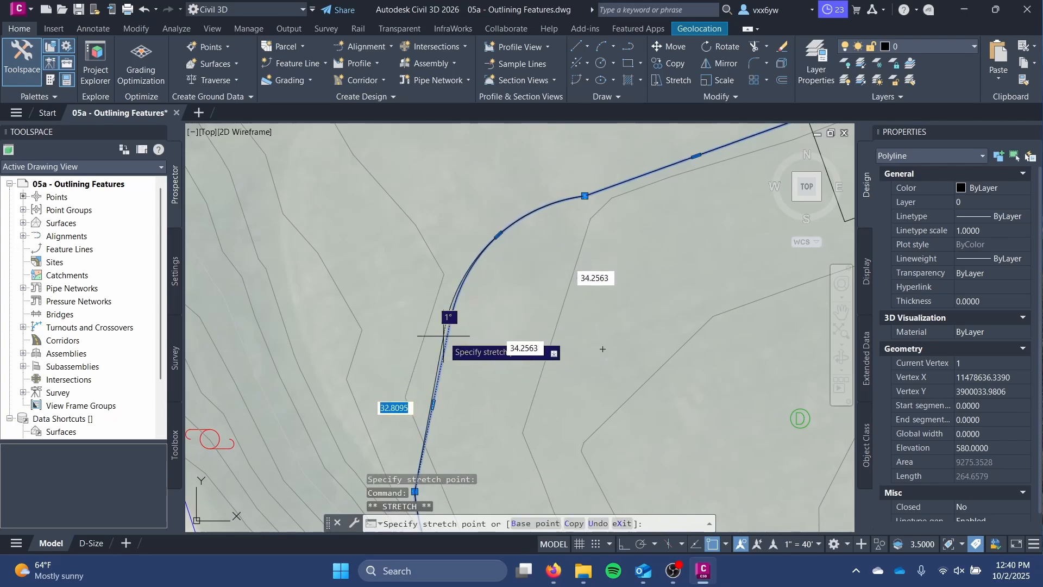
click(451, 317)
click(498, 235)
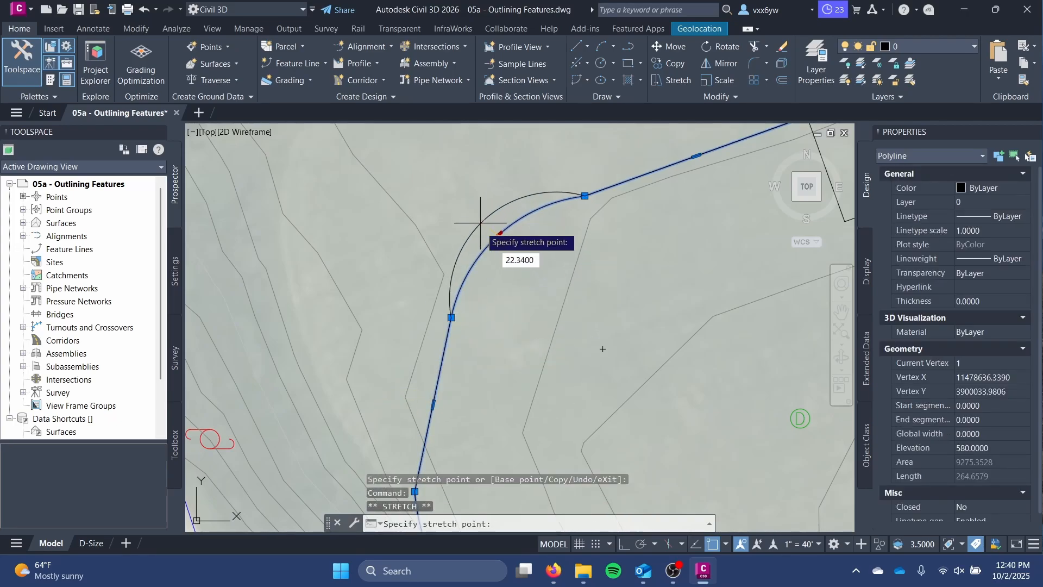
key(Escape)
key(Escape)
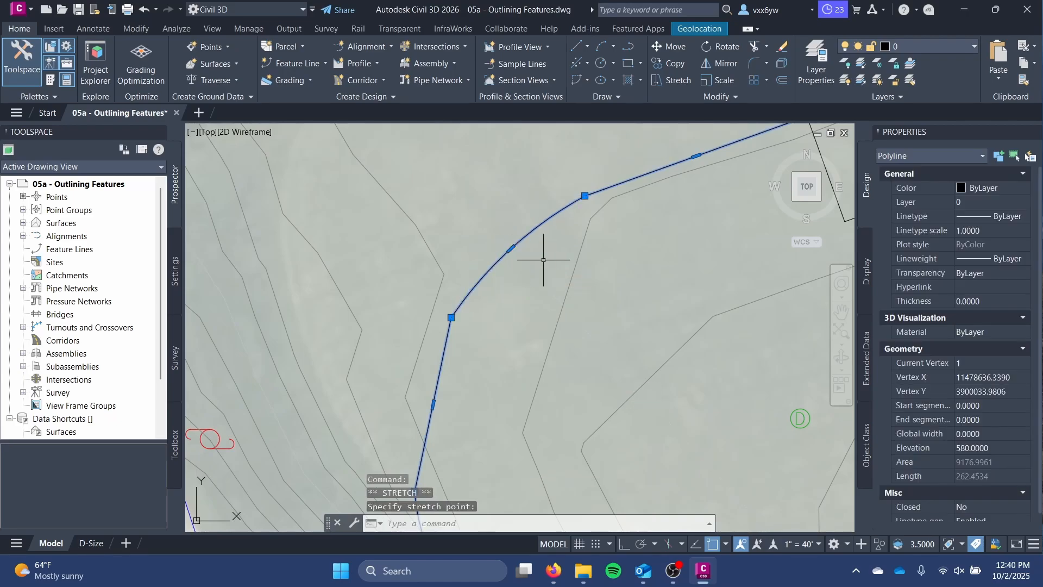
- Move the vertex joining the upper arc to the rectangle's connecting segment slightly northwest to smooth the transition
scroll(525, 268, up, 5)
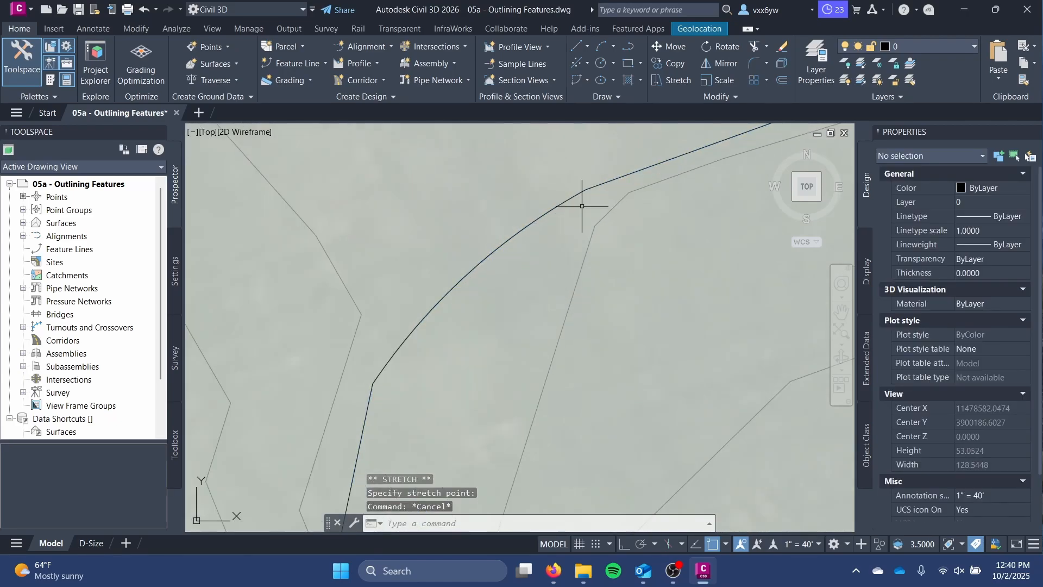
click(514, 200)
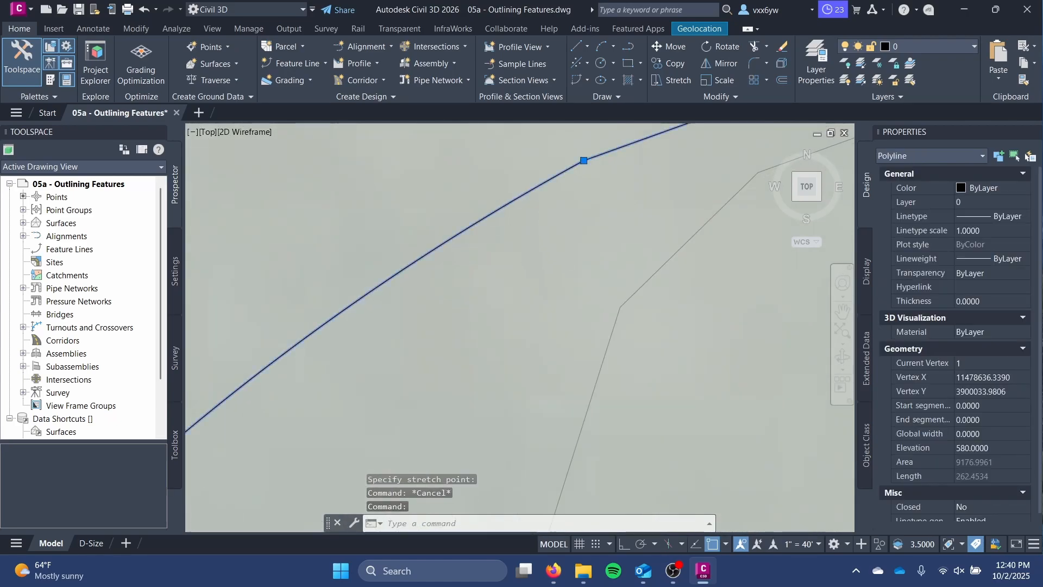
scroll(472, 270, down, 2)
click(508, 236)
click(503, 219)
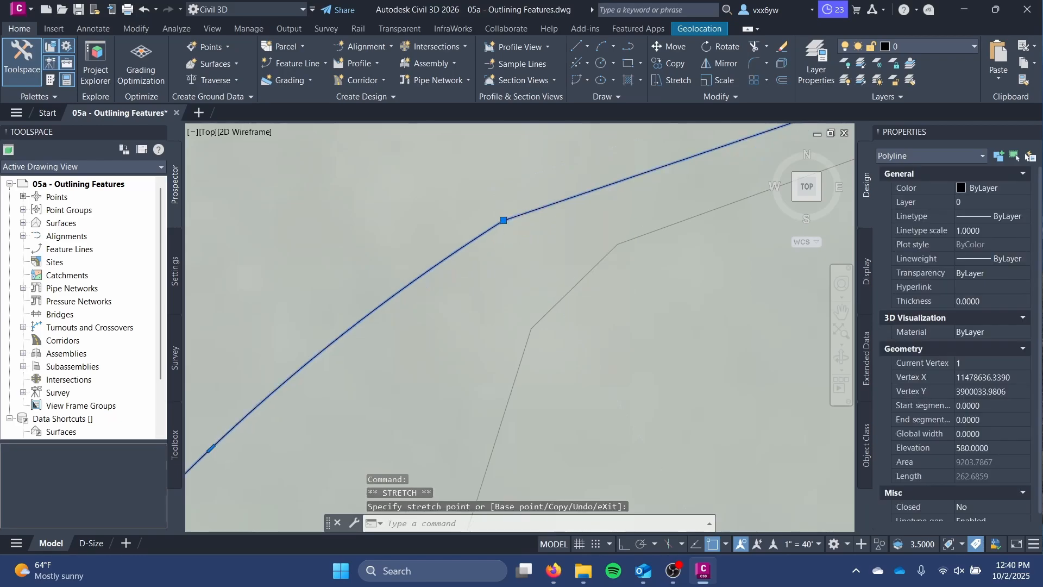
- Shift the vertex at the upper arc's southern end slightly southeast to smooth the bend, and clear the selection
scroll(503, 220, down, 2)
middle_drag(462, 299, 500, 211)
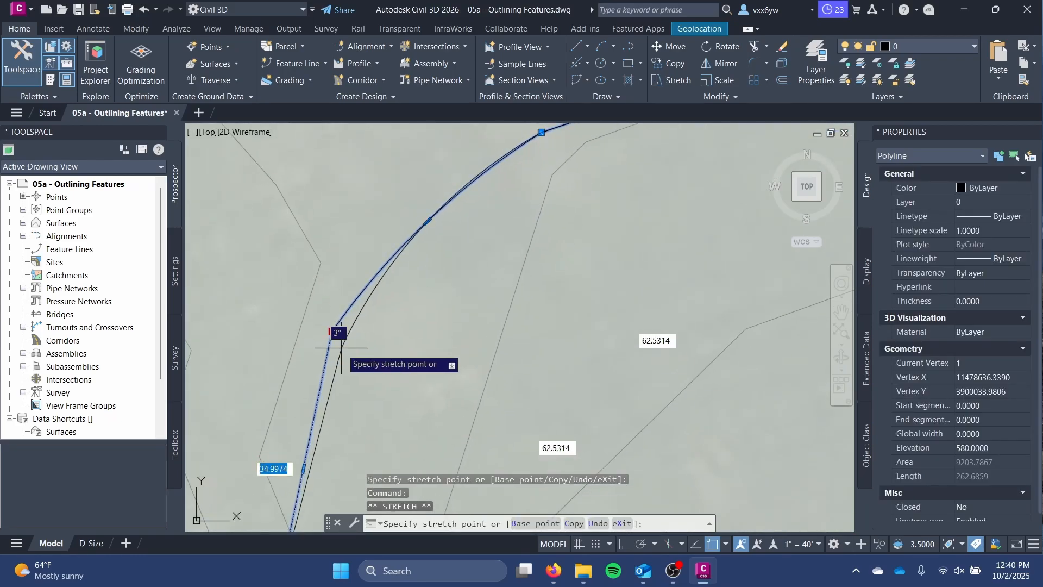
key(Escape)
scroll(342, 348, down, 3)
middle_drag(449, 326, 444, 282)
scroll(444, 282, up, 2)
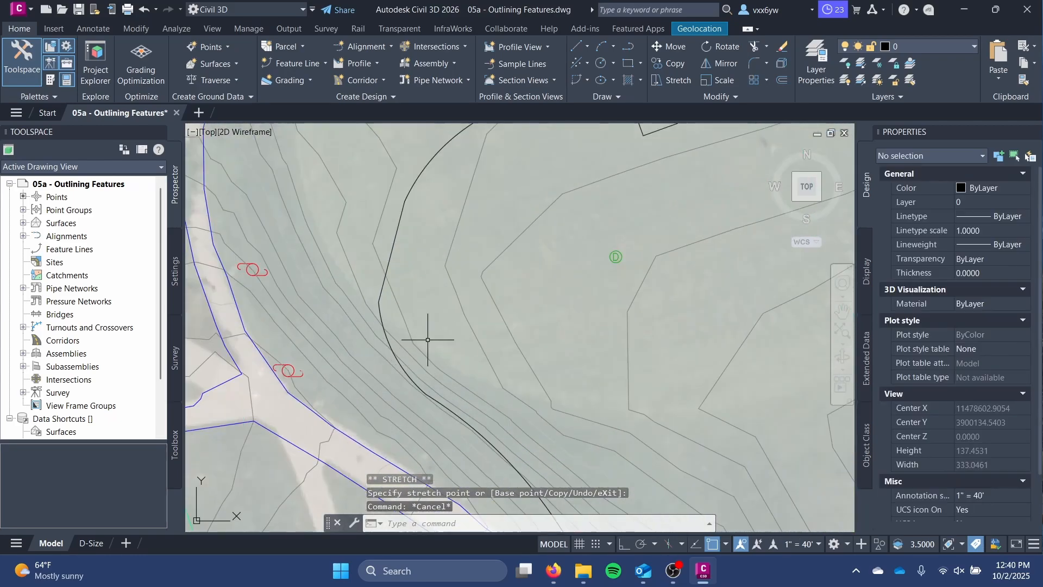
- Shift the path vertex at the lower arc's northern end slightly east, and clear the selection
scroll(369, 303, up, 2)
click(361, 279)
click(359, 271)
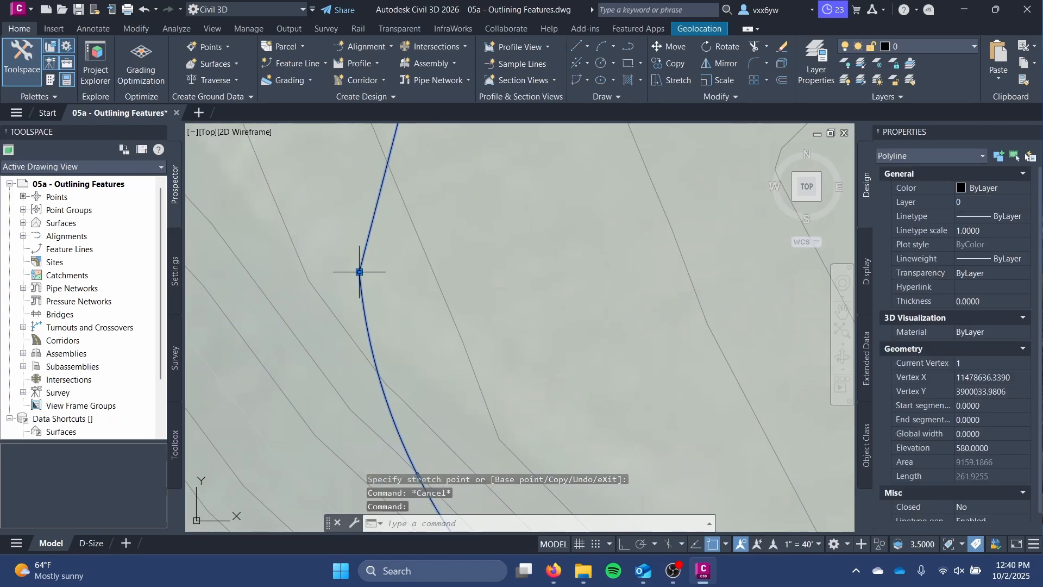
click(367, 273)
key(Escape)
scroll(408, 272, down, 3)
middle_drag(408, 272, 380, 370)
- Delete the whole path polyline running from the sidewalk to the rectangle
click(382, 317)
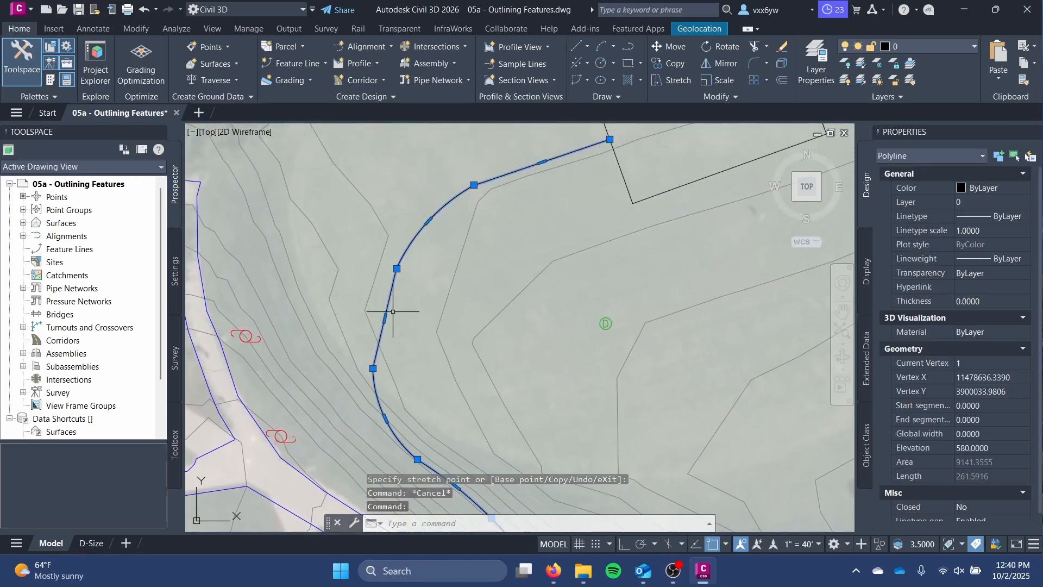
scroll(386, 312, down, 2)
middle_drag(387, 312, 436, 171)
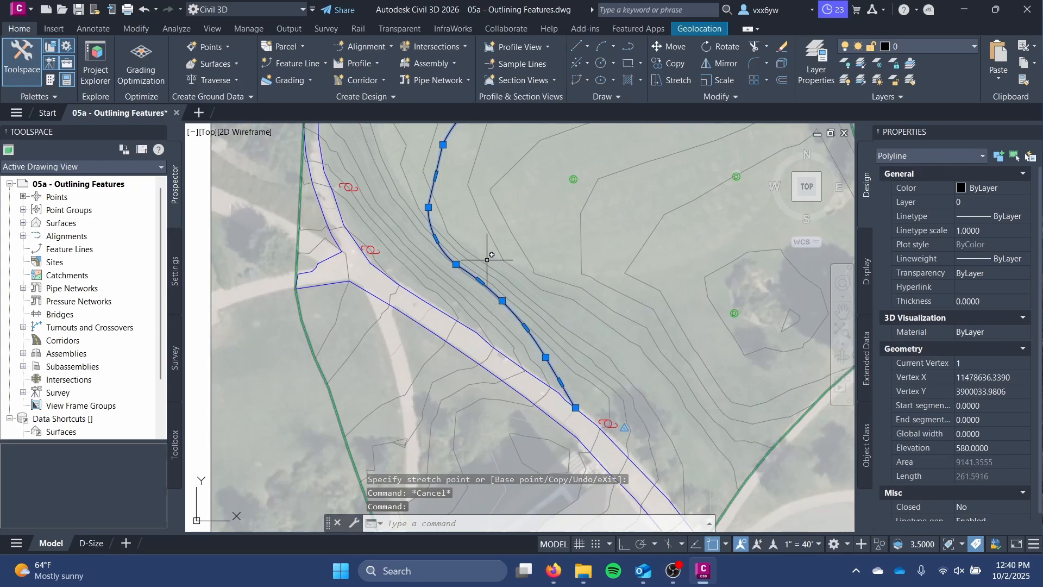
key(Delete)
- Start a new polyline for the path and enable all object snap modes
scroll(548, 258, up, 2)
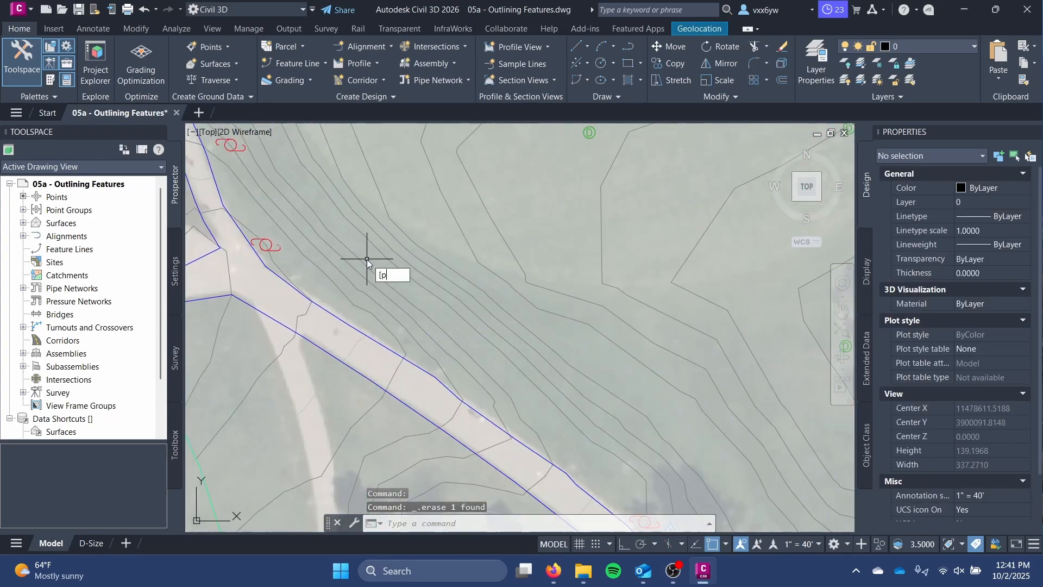
text(l)
key(Return)
scroll(442, 342, up, 2)
mouse_move(443, 342)
middle_down()
mouse_move(502, 393)
mouse_move(512, 342)
middle_up()
key(F3)
key(F3)
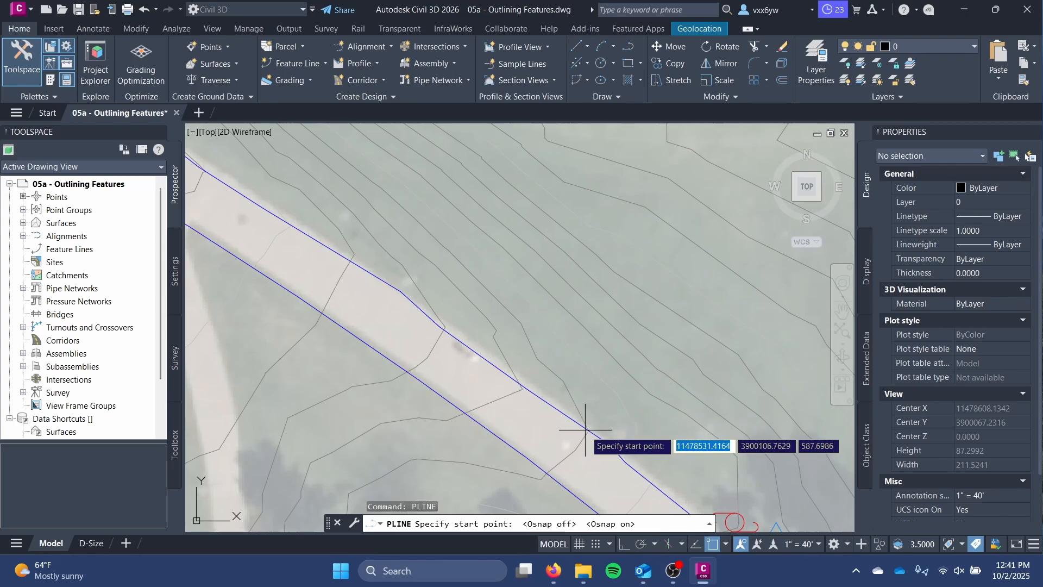
scroll(582, 396, up, 2)
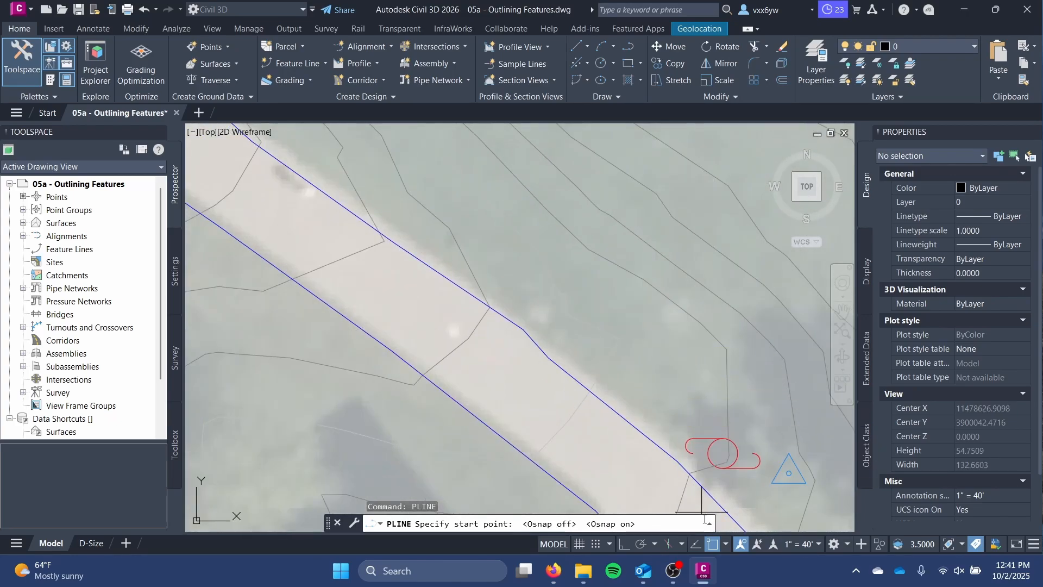
click(726, 545)
click(754, 526)
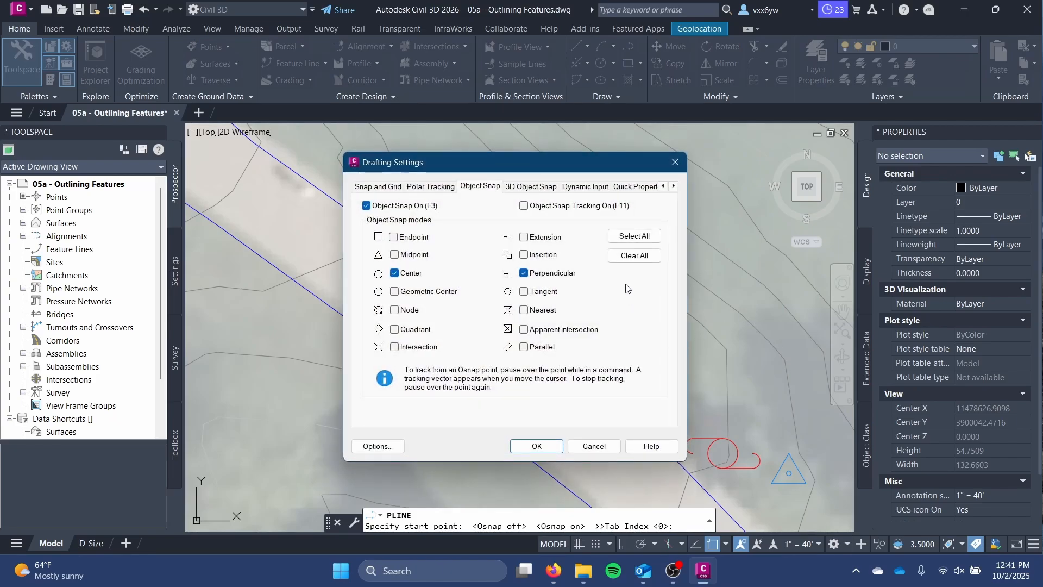
click(535, 447)
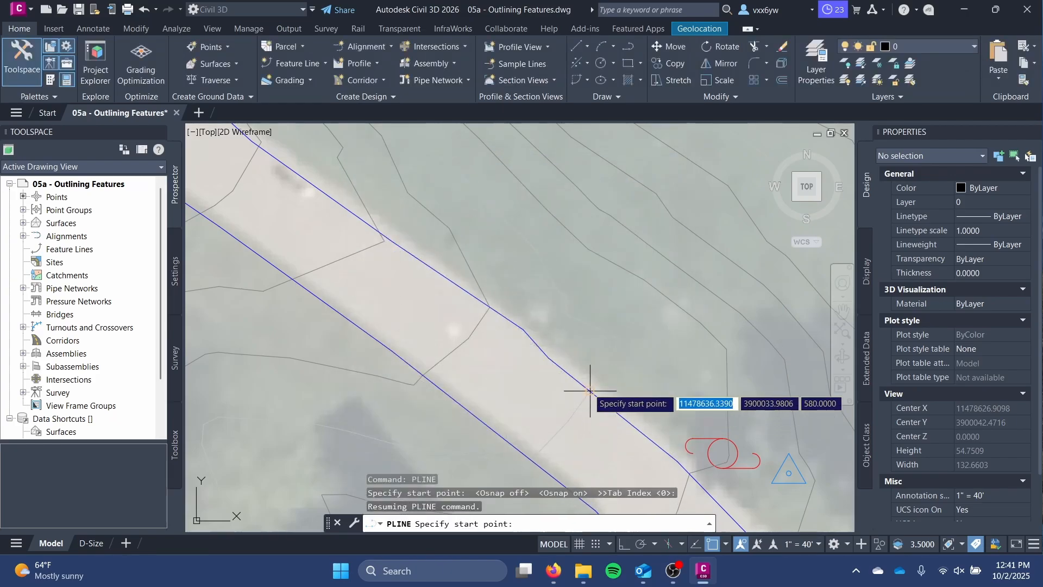
- Start the path on the sidewalk's northeastern edge and draw its first straight segment northwest up the slope, placing the end with object snap off
click(601, 396)
scroll(517, 511, up, 3)
middle_drag(502, 437, 507, 330)
scroll(508, 330, down, 2)
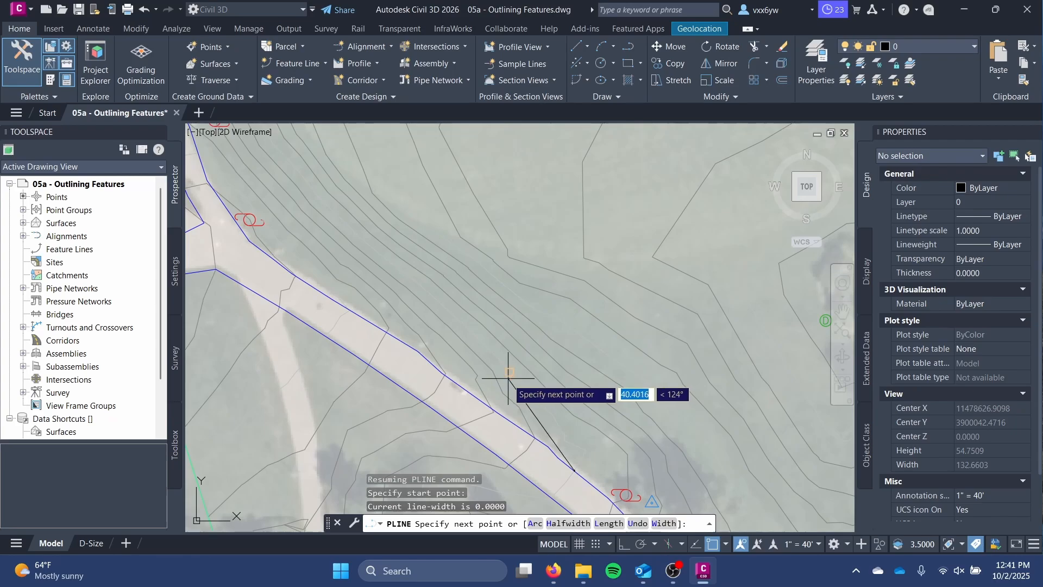
text(a)
key(Return)
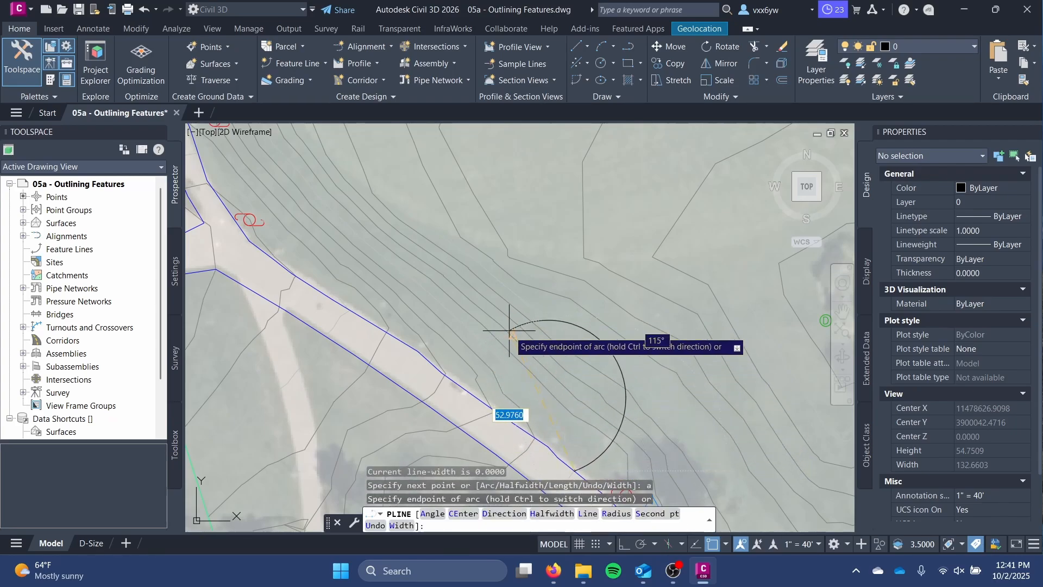
text(l)
key(Return)
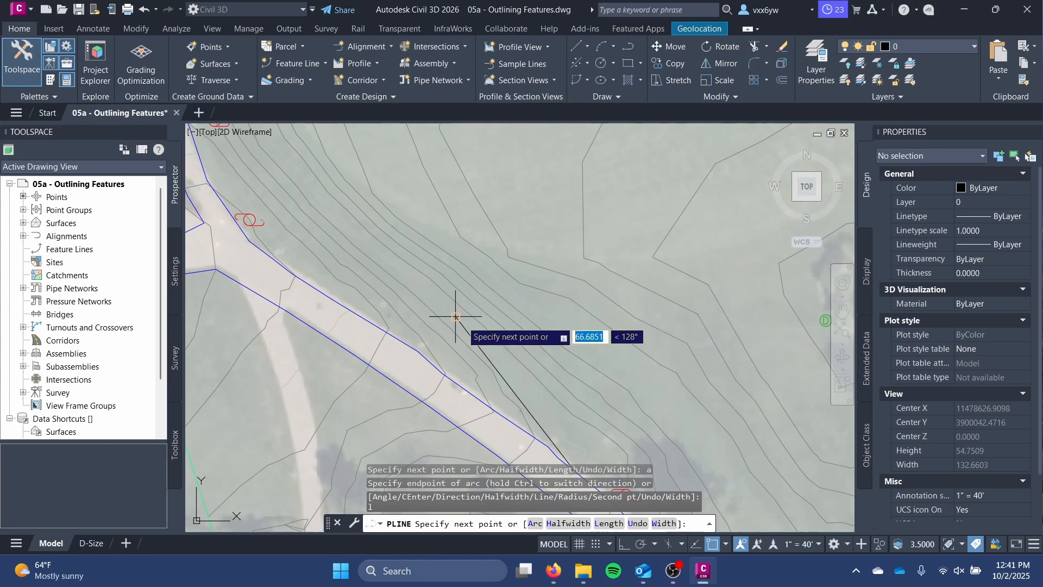
key(F2)
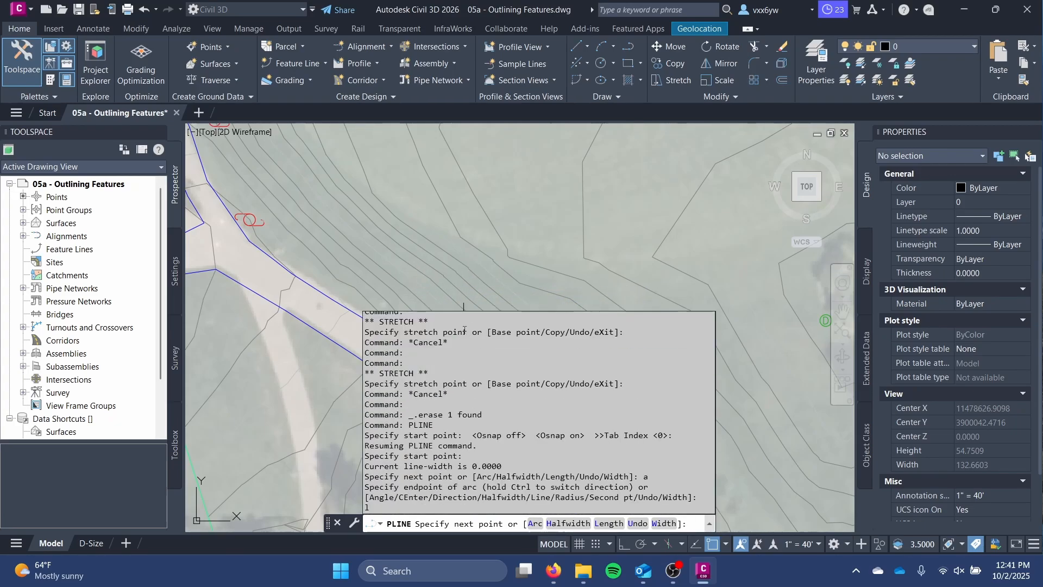
key(F2)
key(F3)
click(478, 343)
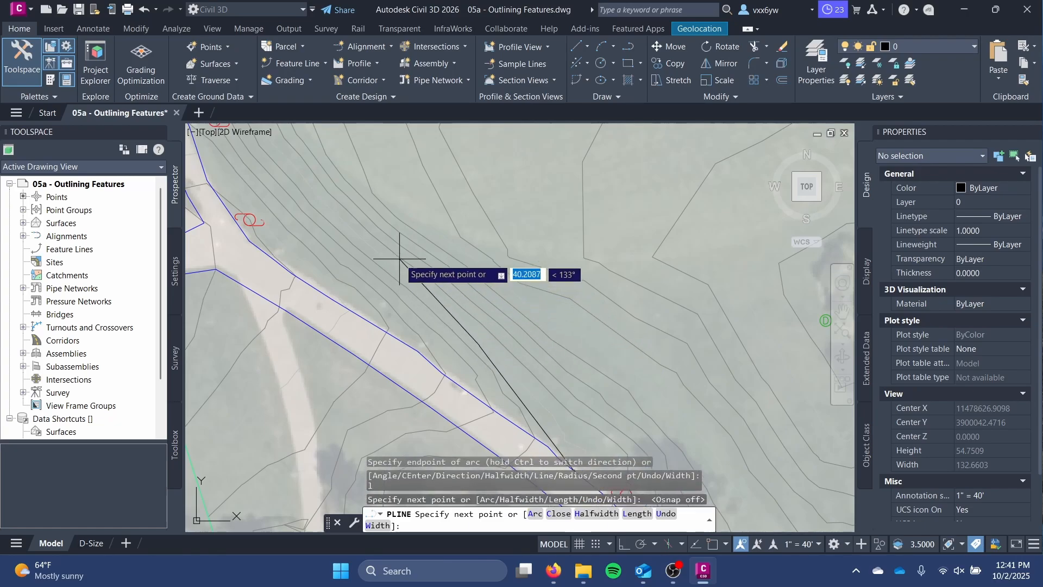
- Continue the path with connected arc segments that curve north up the slope and bend northeast toward the rectangle, ending with a short arc
text(a)
key(Return)
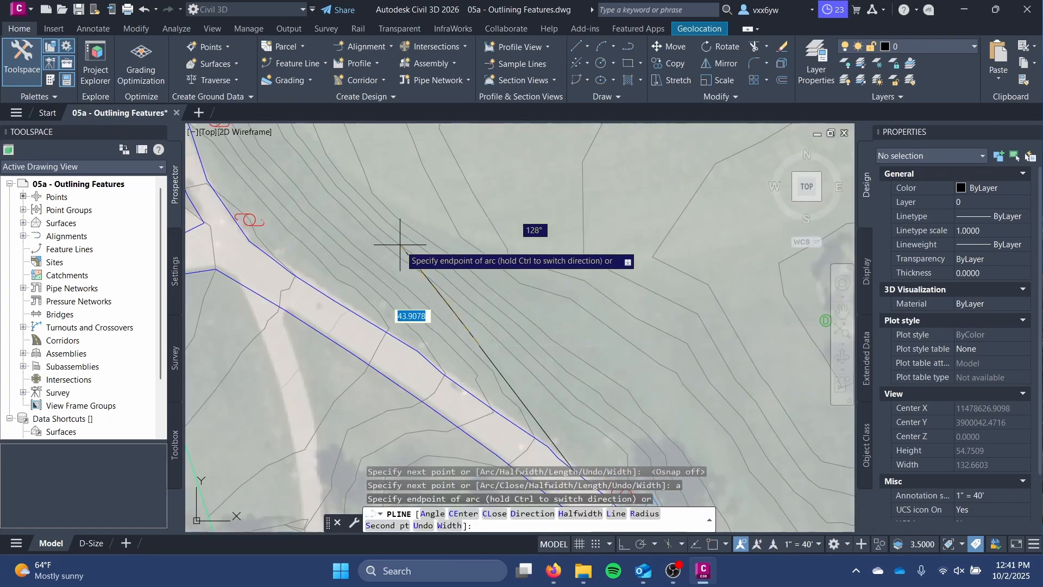
click(399, 258)
middle_drag(352, 153, 414, 378)
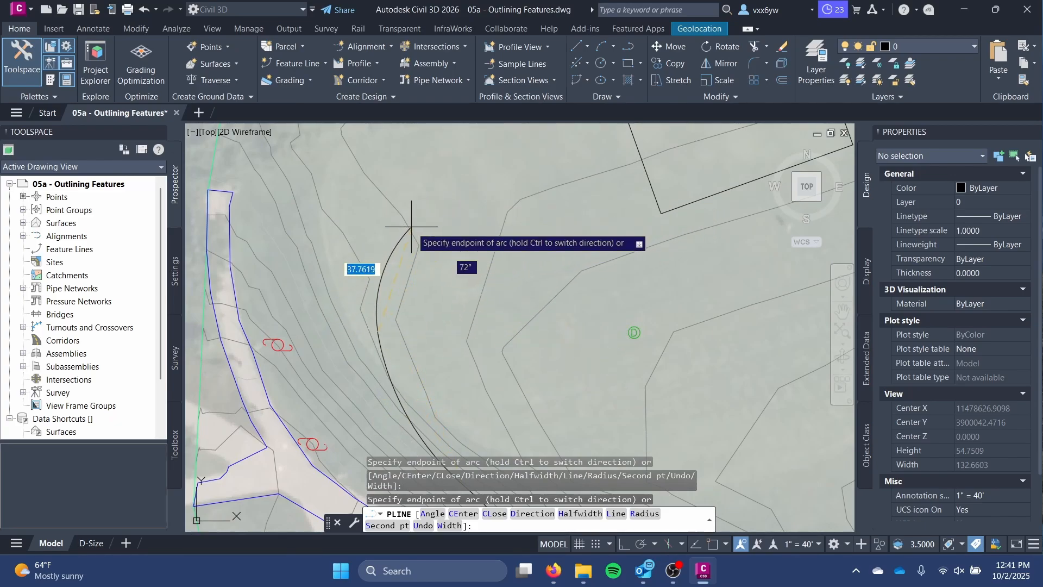
middle_drag(568, 156, 454, 310)
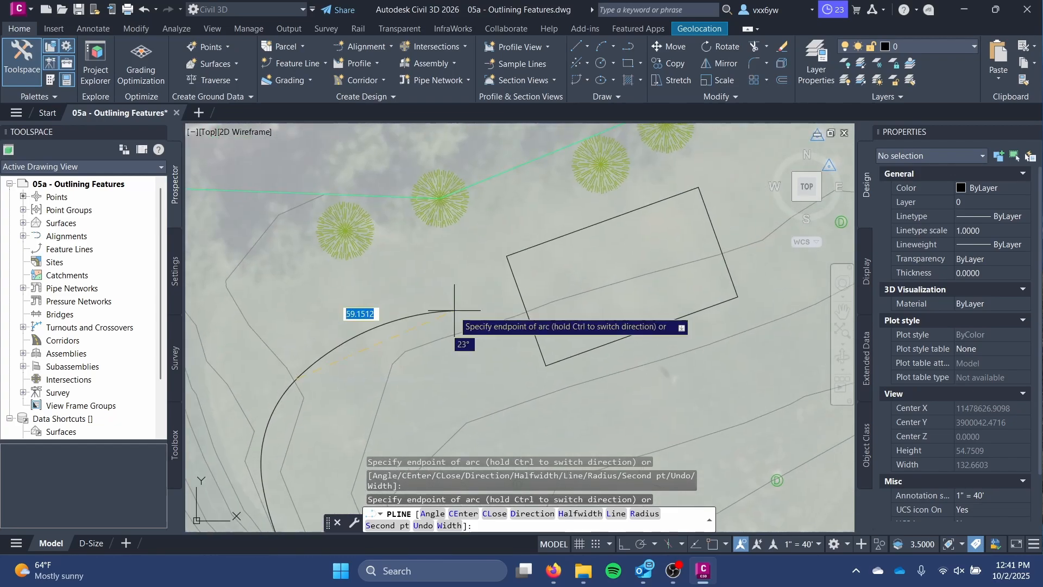
scroll(454, 310, up, 2)
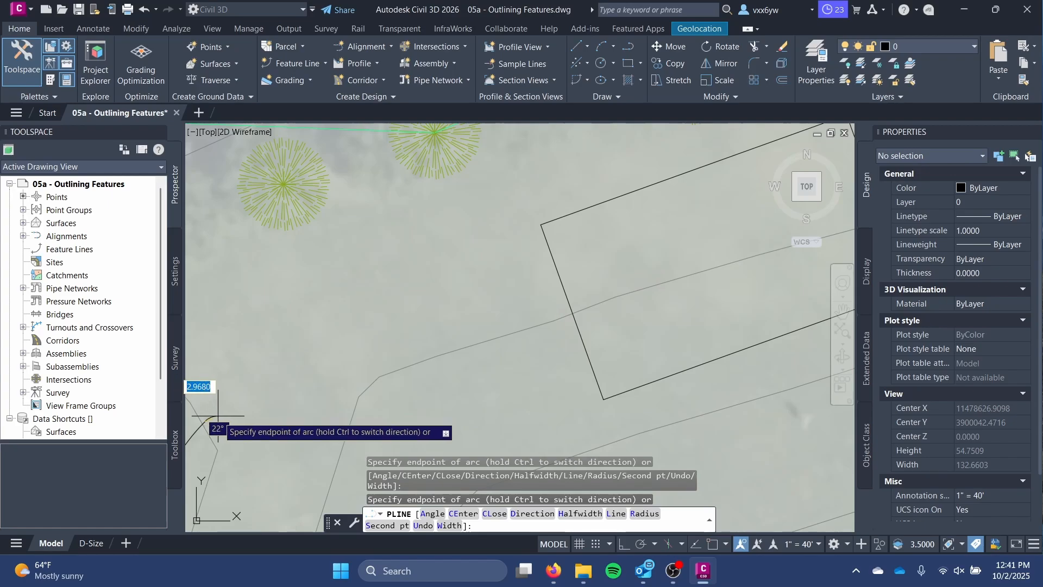
scroll(218, 415, up, 2)
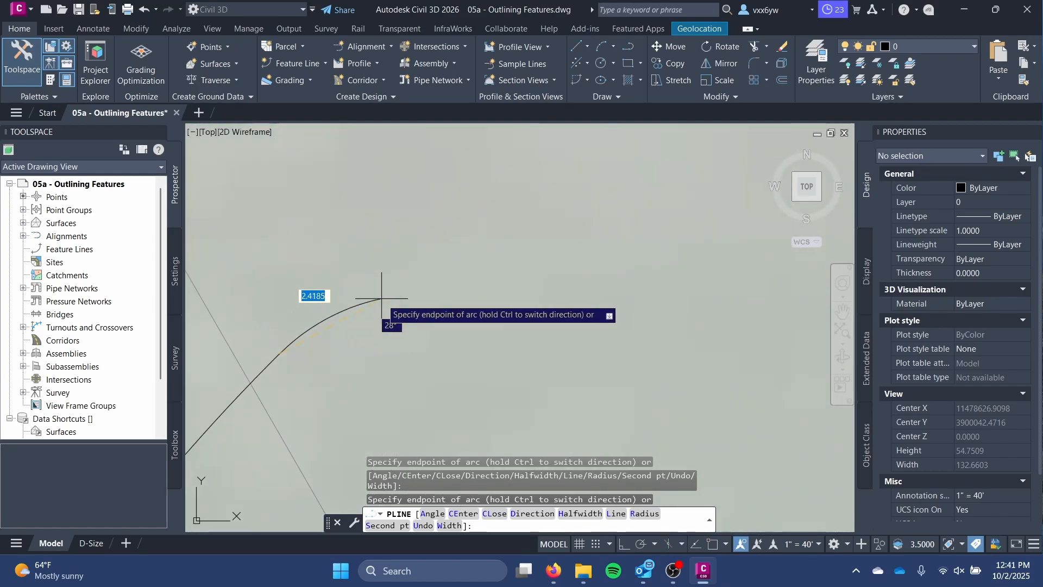
scroll(375, 296, down, 2)
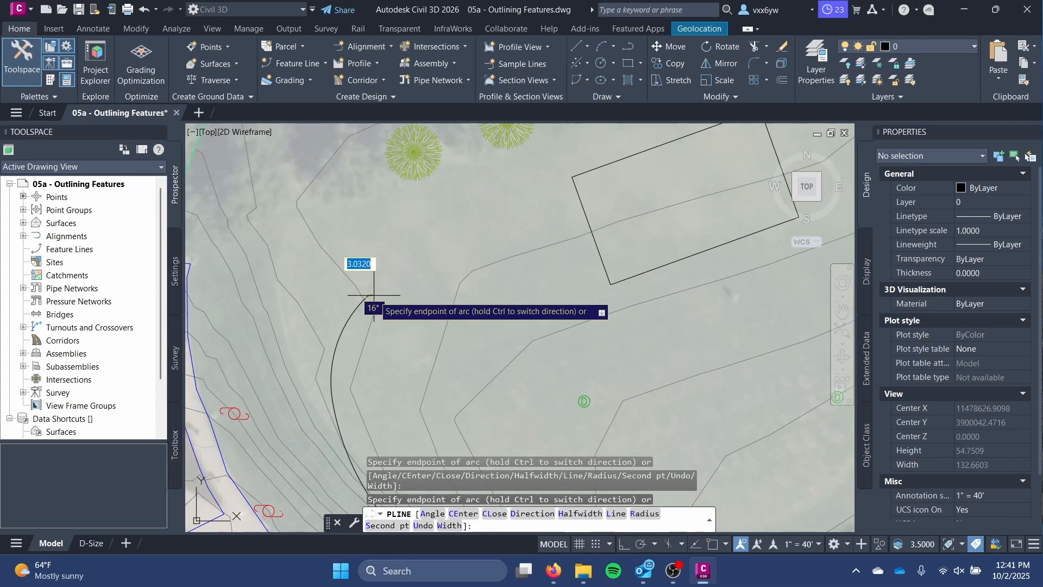
click(373, 294)
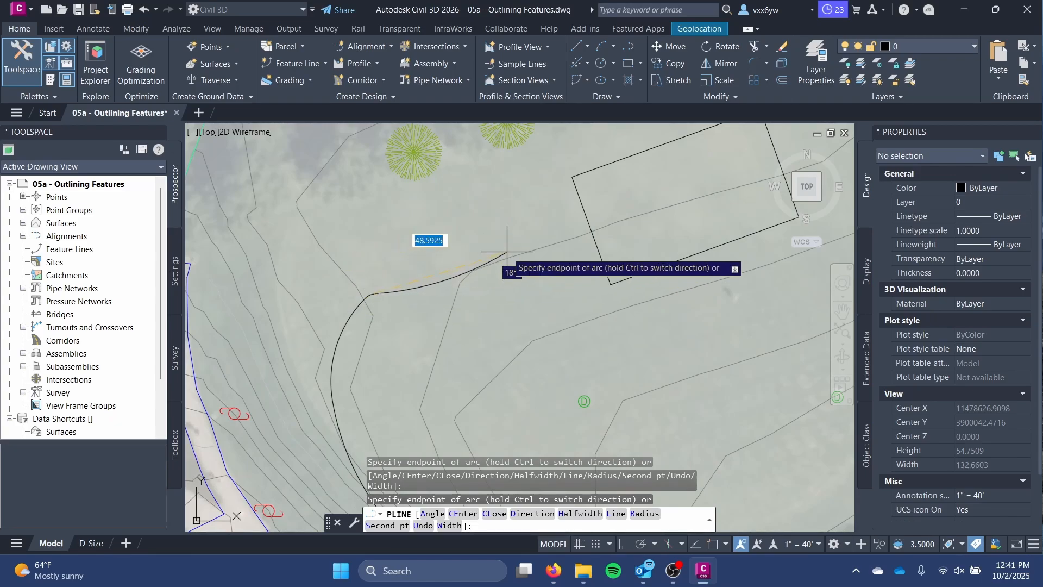
- Finish the path with a straight segment snapped perpendicular to the rectangle's western side, turning object snap back on
text(l)
key(Return)
scroll(606, 239, up, 3)
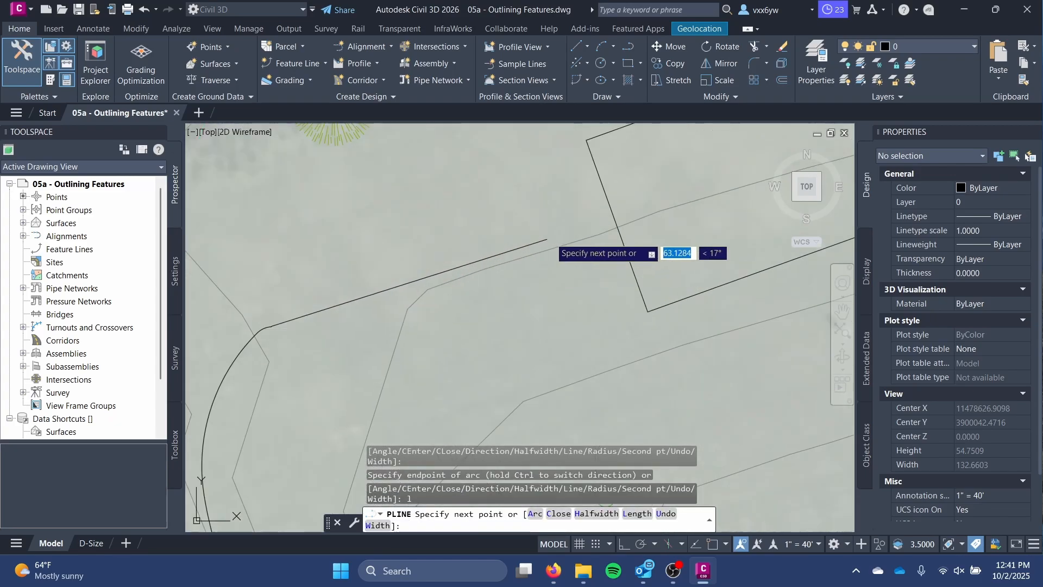
scroll(623, 224, down, 1)
middle_drag(623, 224, 522, 328)
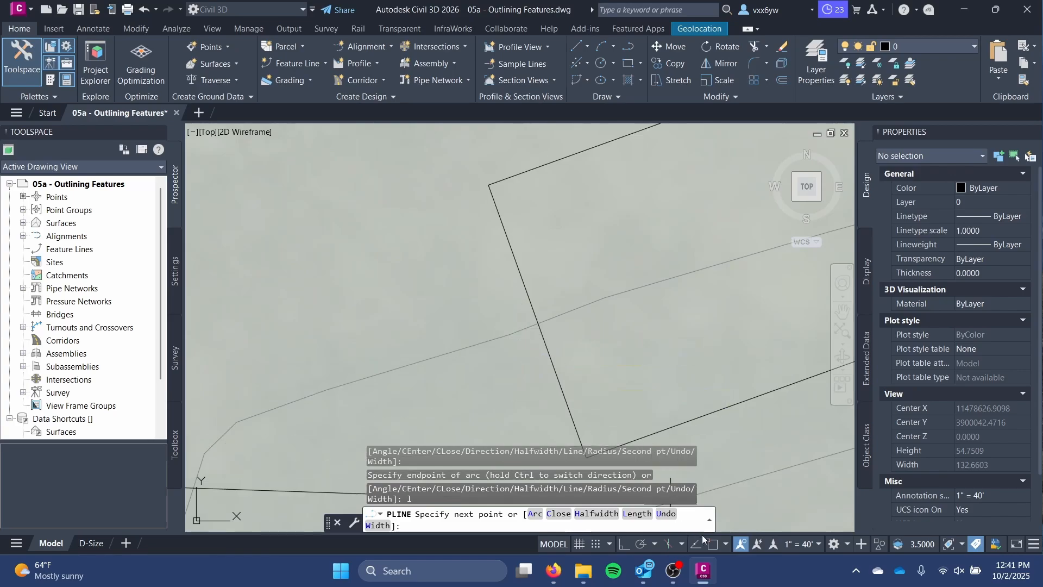
click(726, 545)
click(755, 526)
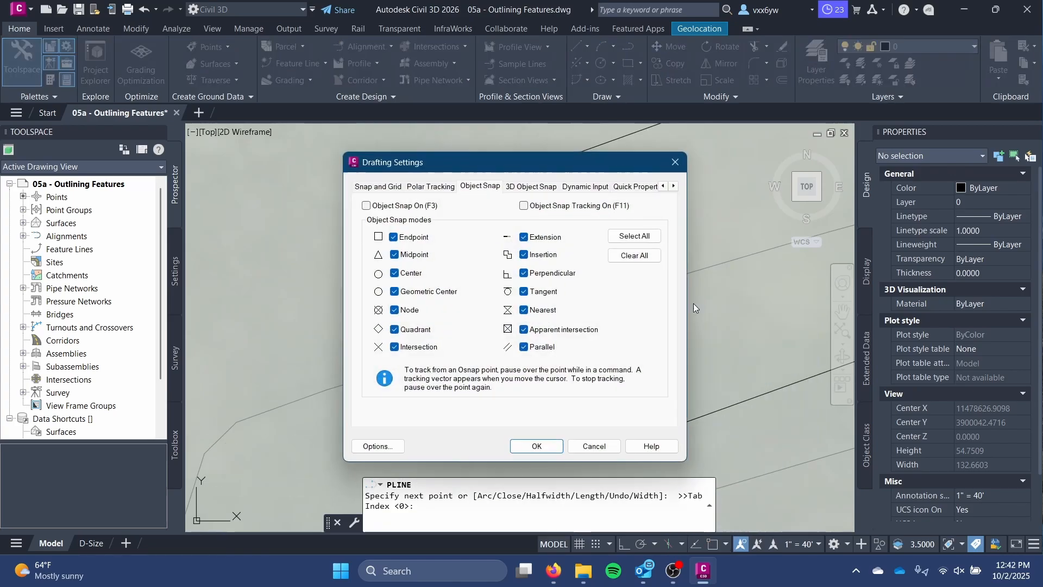
click(542, 448)
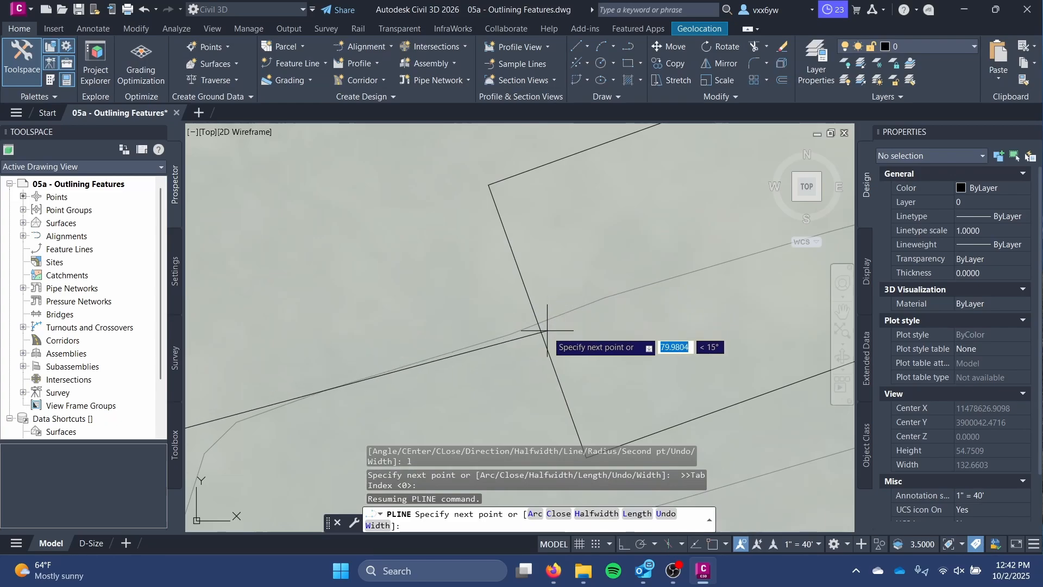
scroll(496, 231, down, 3)
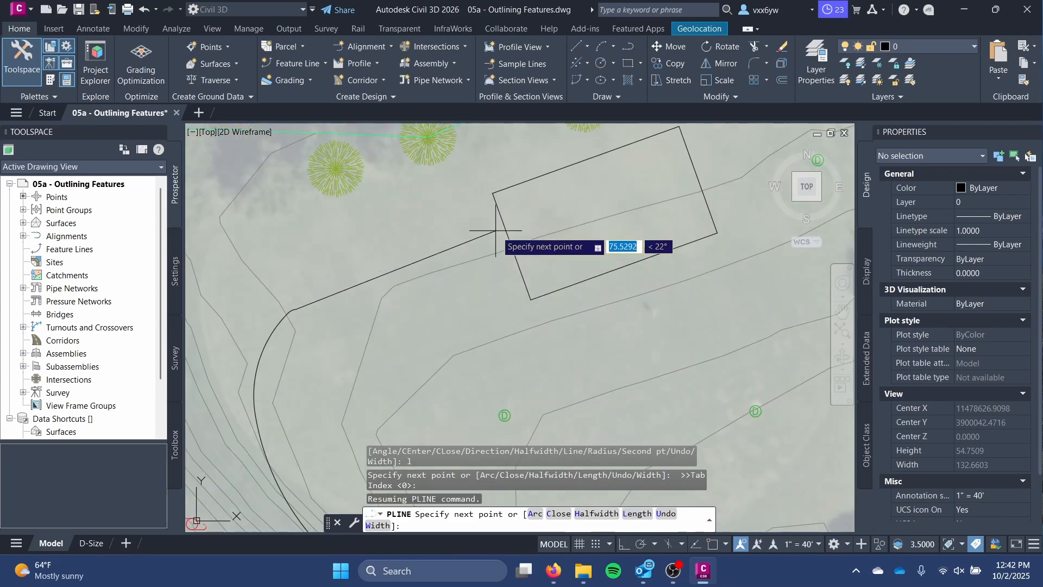
middle_drag(496, 231, 516, 238)
key(F3)
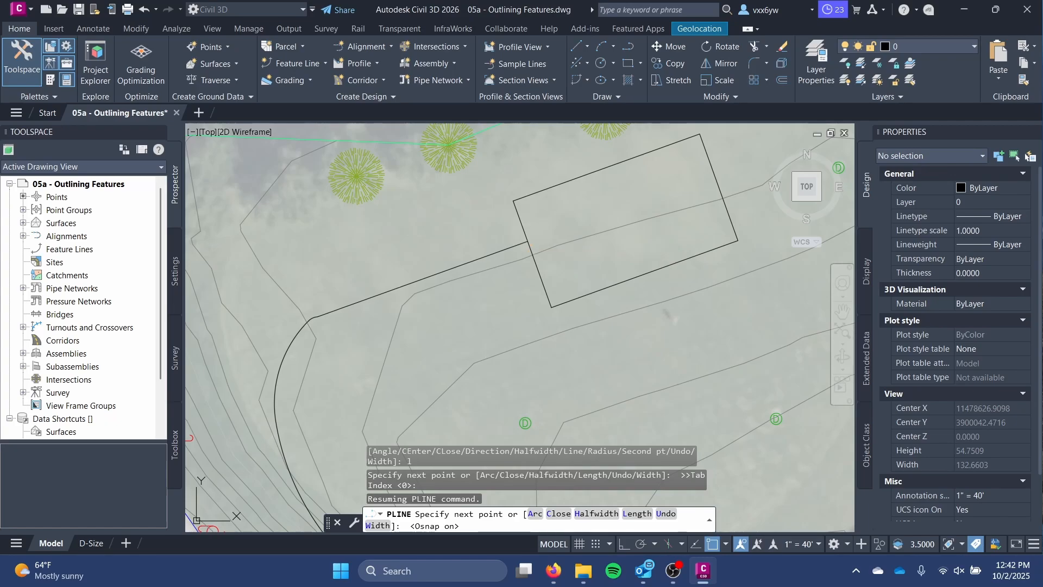
click(527, 241)
key(Return)
- Flatten the short arc before the path's final straight segment by stretching its midpoint slightly southeast with object snap off, and clear the selection
scroll(282, 335, up, 2)
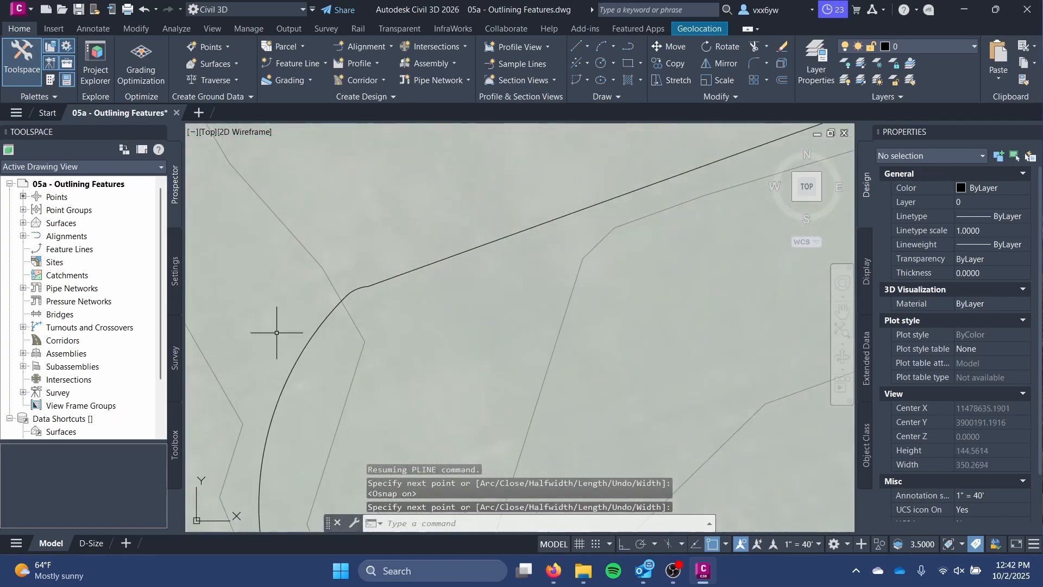
middle_drag(276, 332, 407, 298)
click(400, 296)
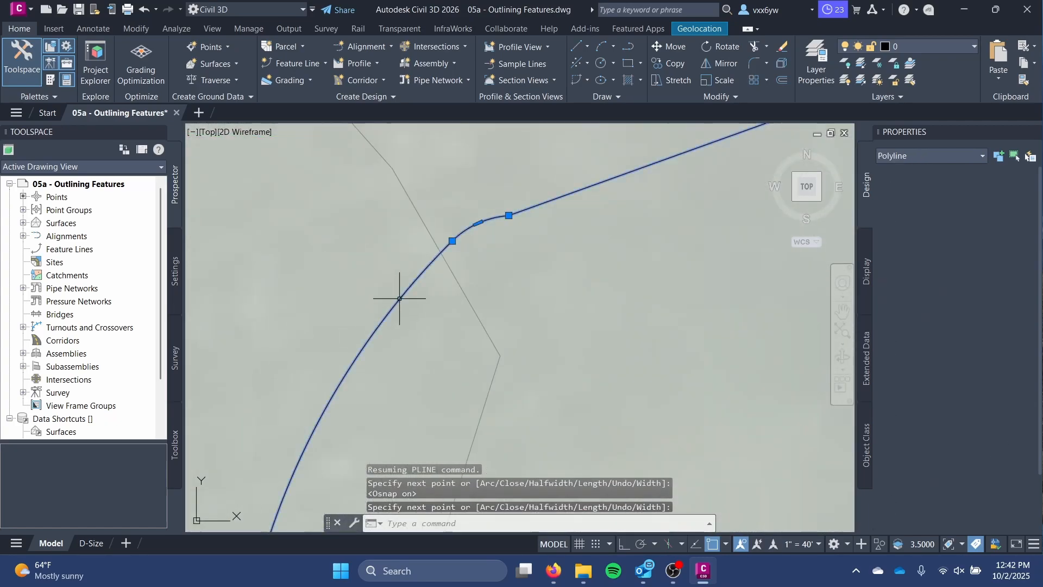
click(452, 240)
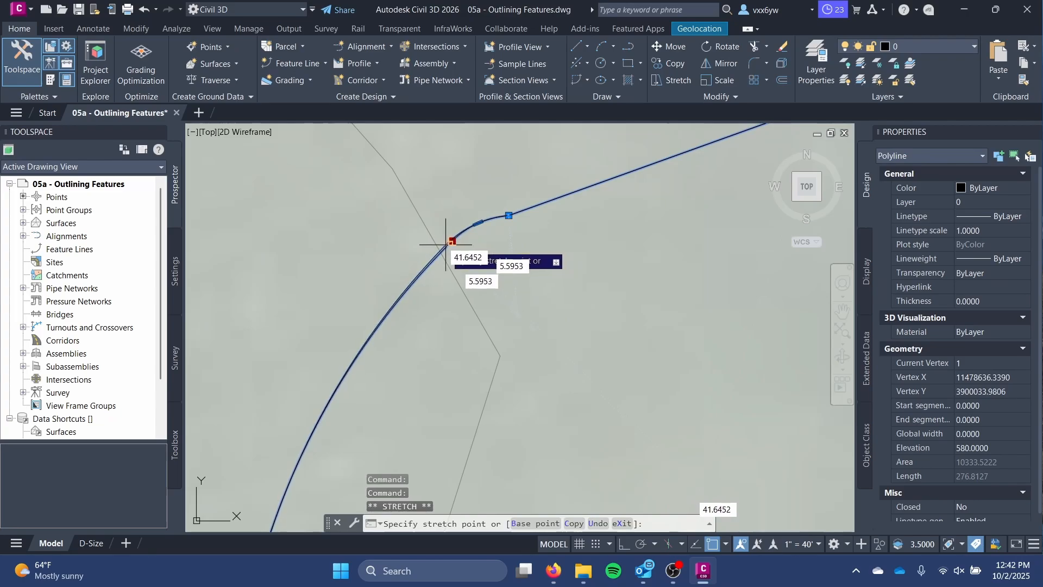
key(Escape)
click(478, 222)
key(Escape)
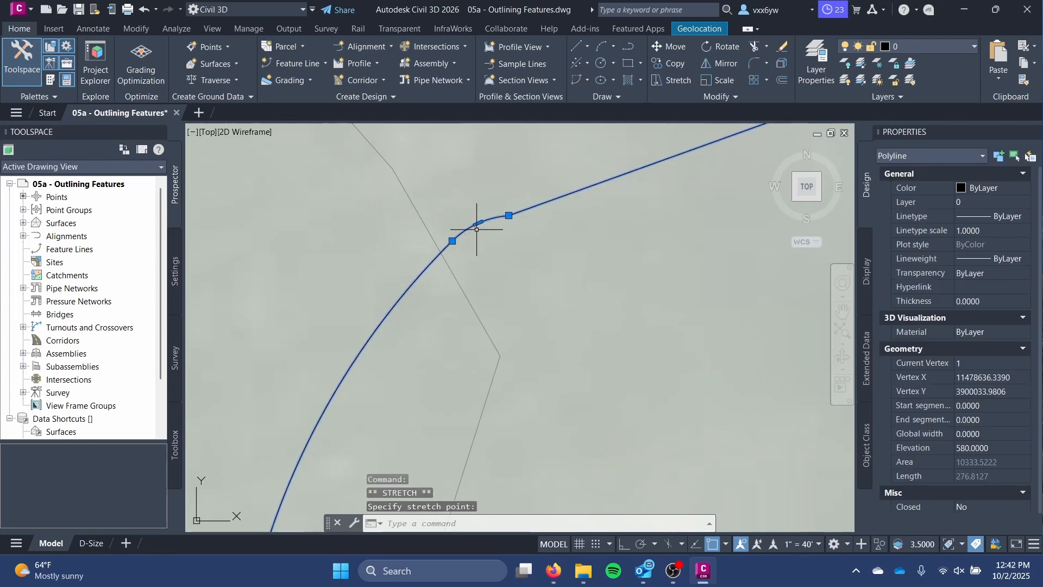
scroll(477, 241, up, 4)
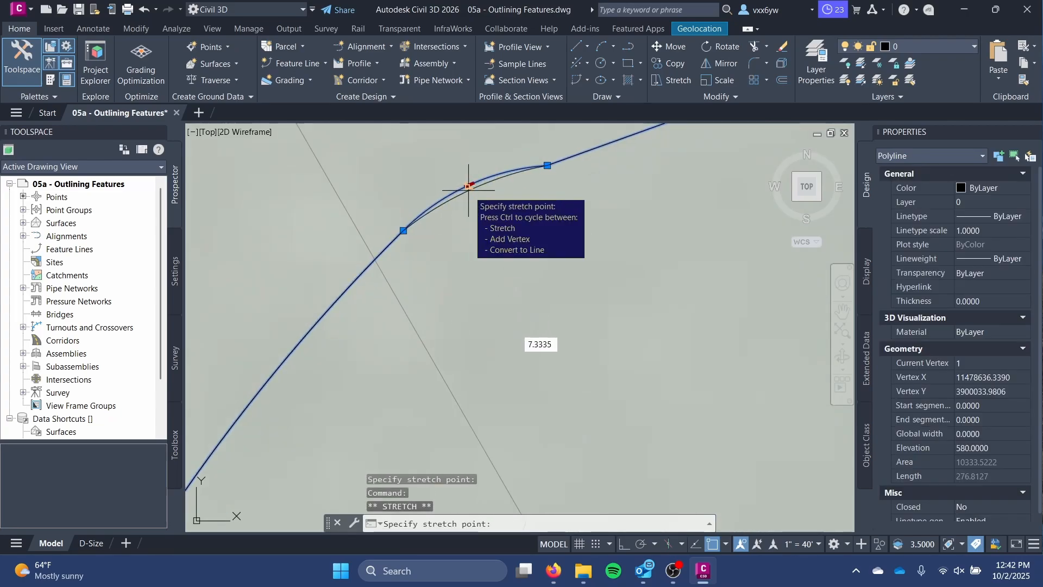
click(469, 184)
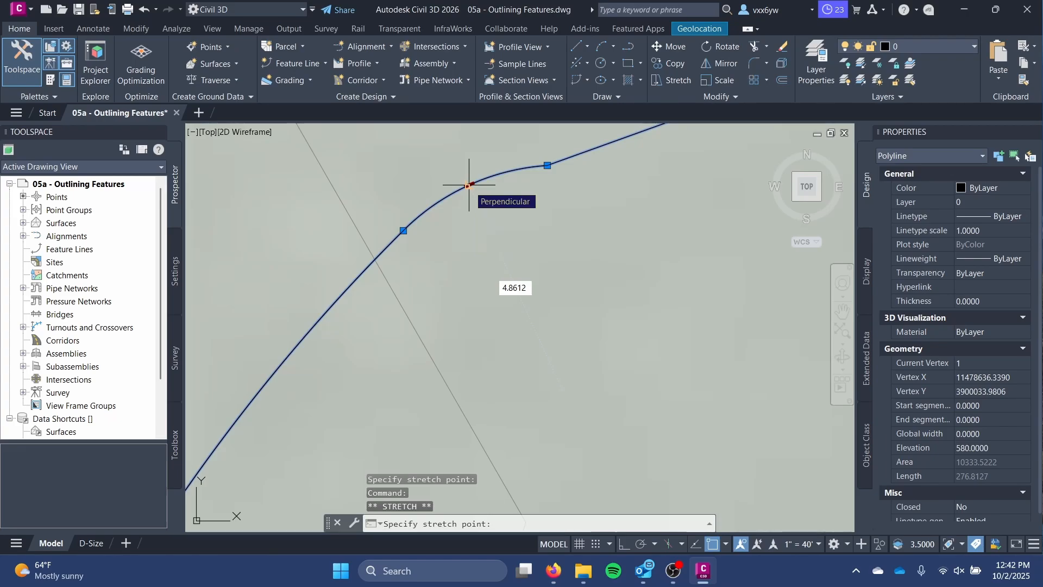
click(473, 193)
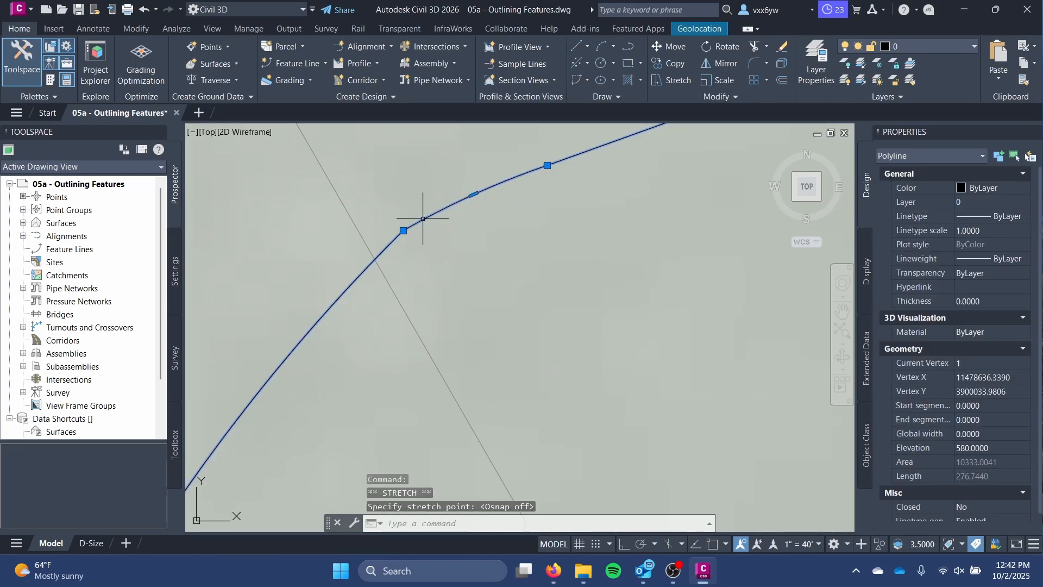
mouse_move(403, 231)
key(Escape)
scroll(598, 263, down, 5)
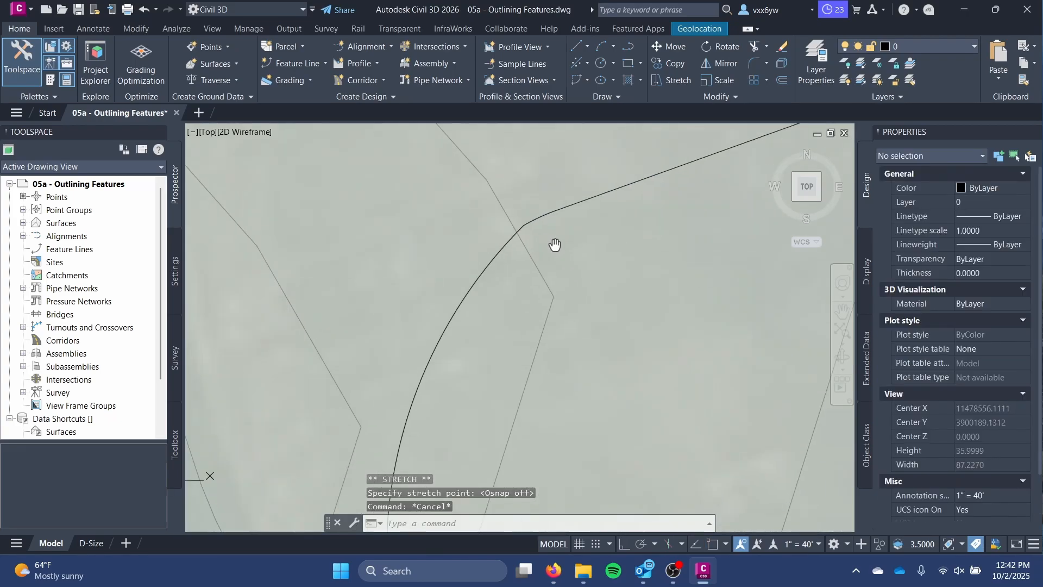
scroll(525, 237, down, 5)
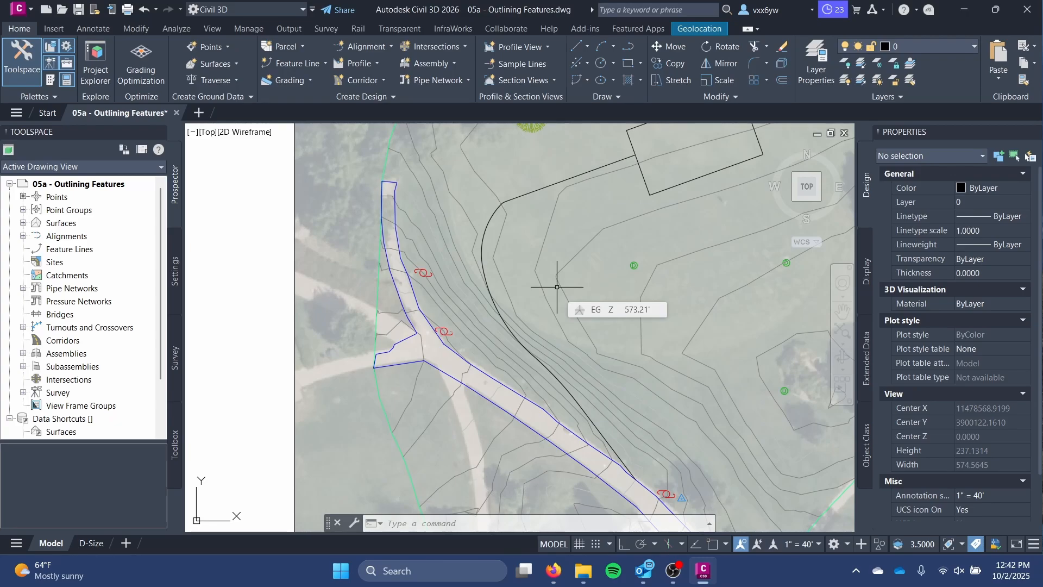
- Offset the path centerline by 3 to both its southwestern and northeastern sides using the Multiple option
click(539, 356)
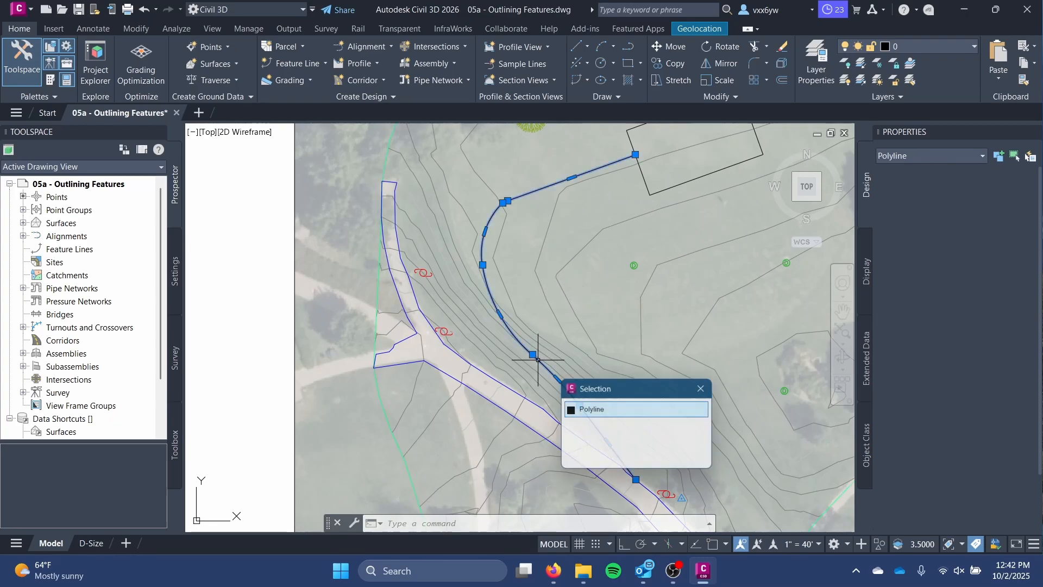
click(706, 388)
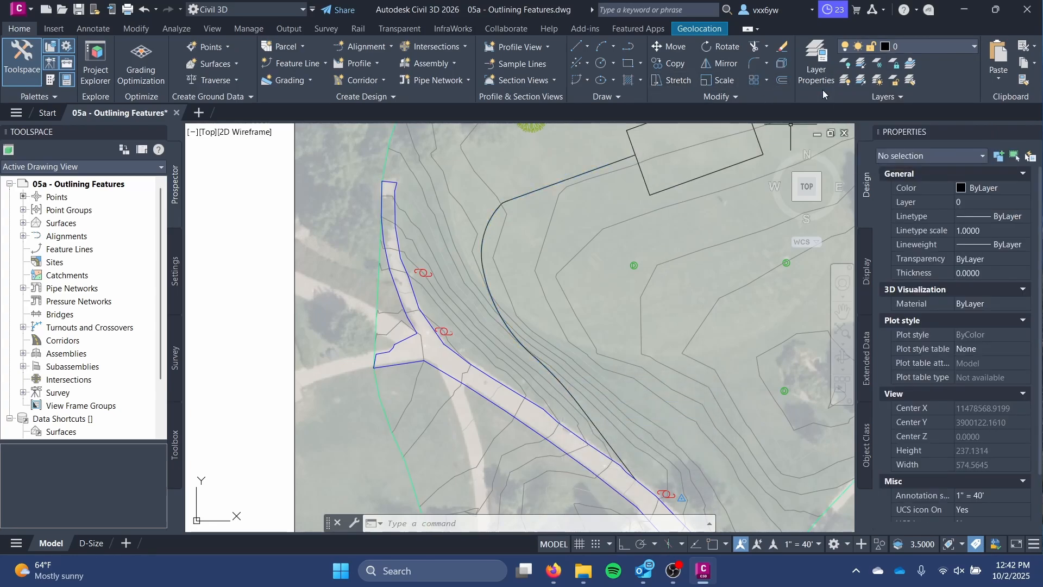
click(518, 348)
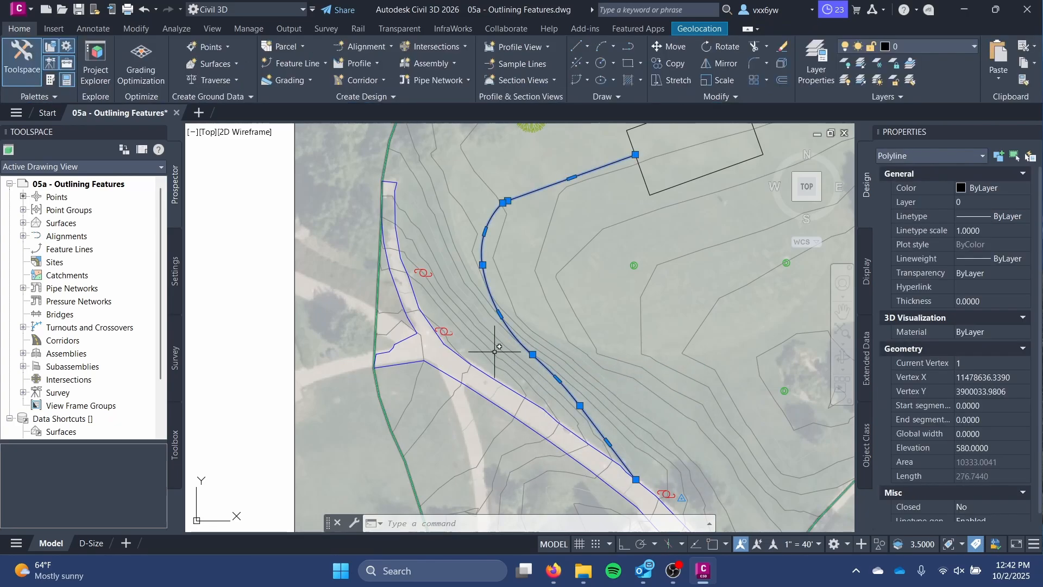
click(782, 79)
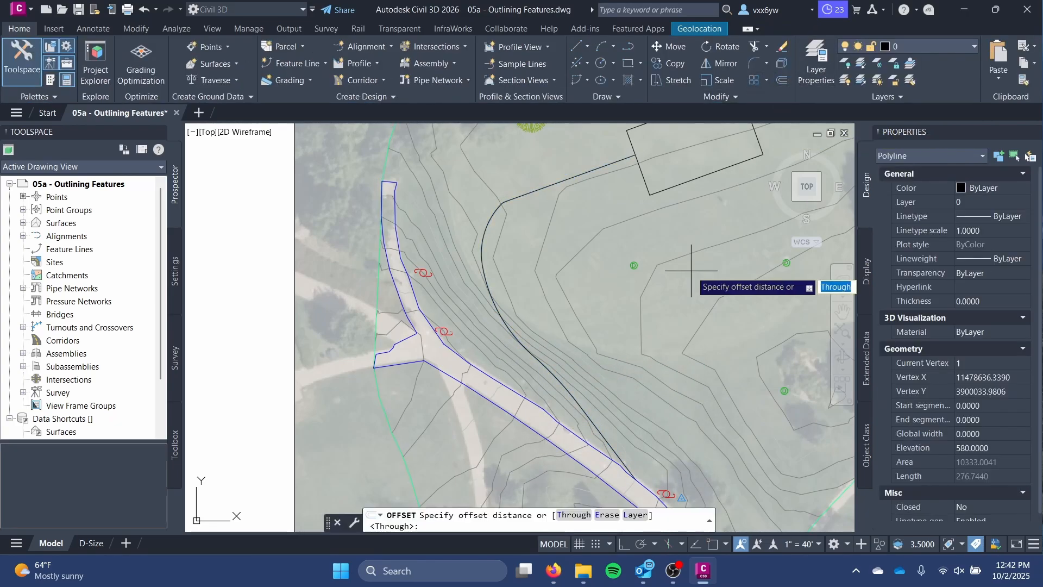
middle_drag(594, 328, 550, 244)
scroll(534, 282, up, 2)
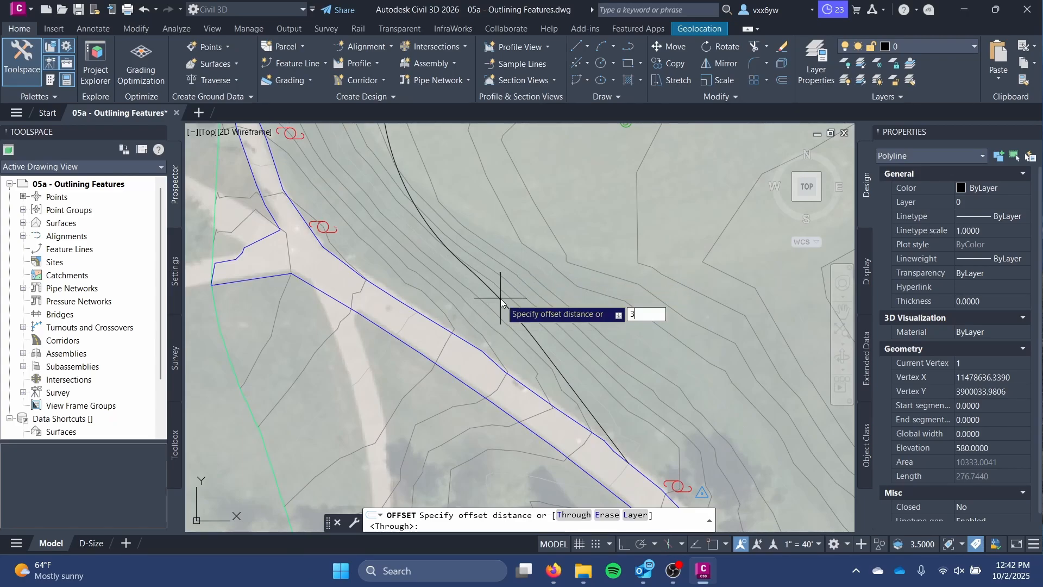
text(3)
key(Return)
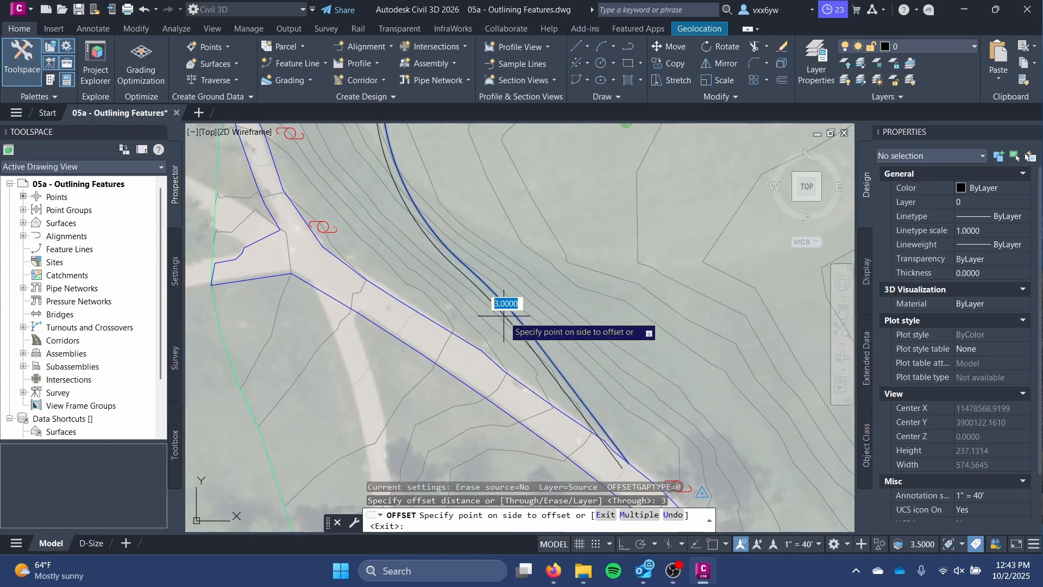
click(642, 520)
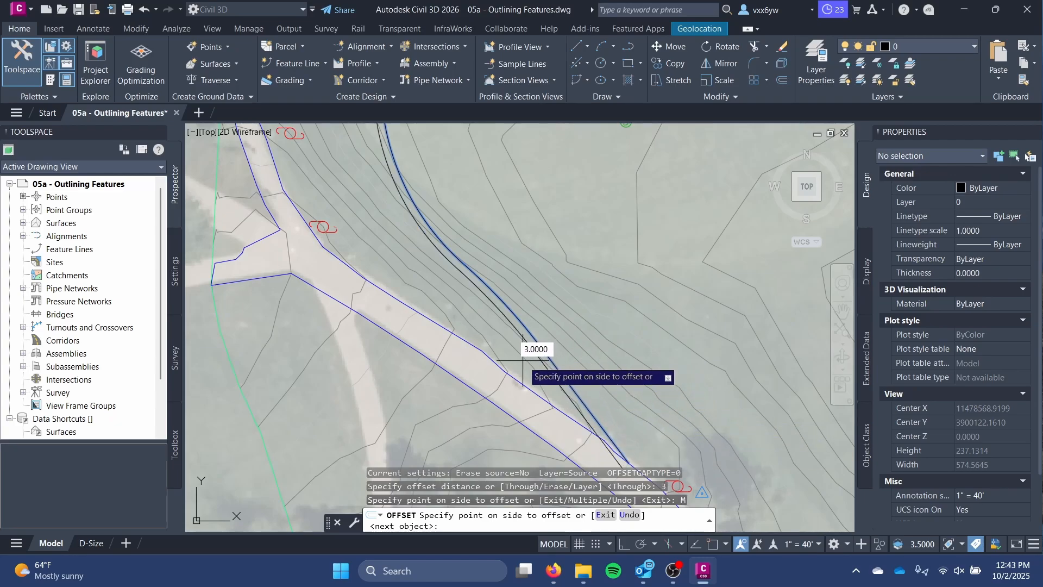
click(531, 357)
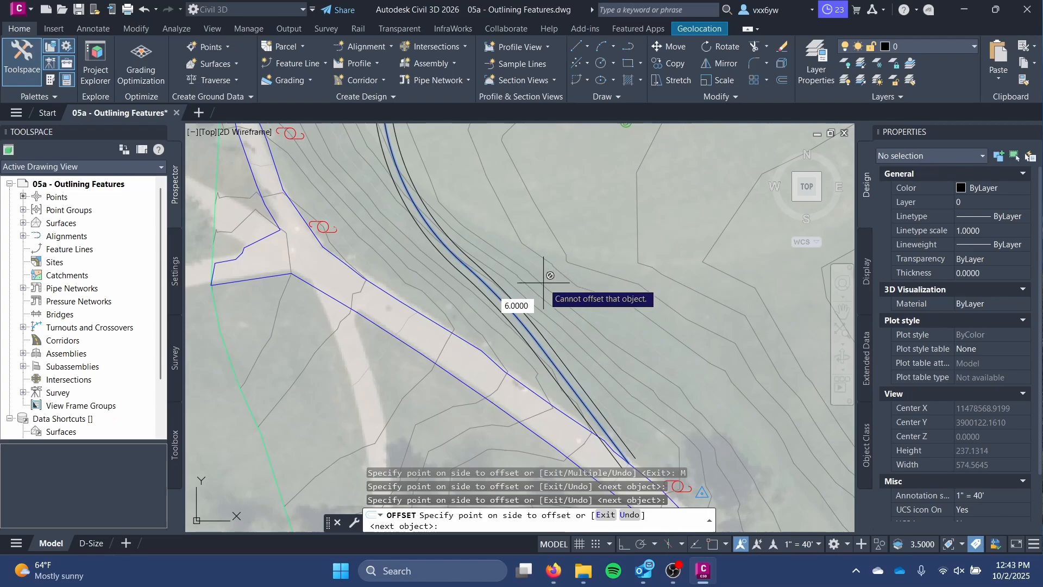
key(Escape)
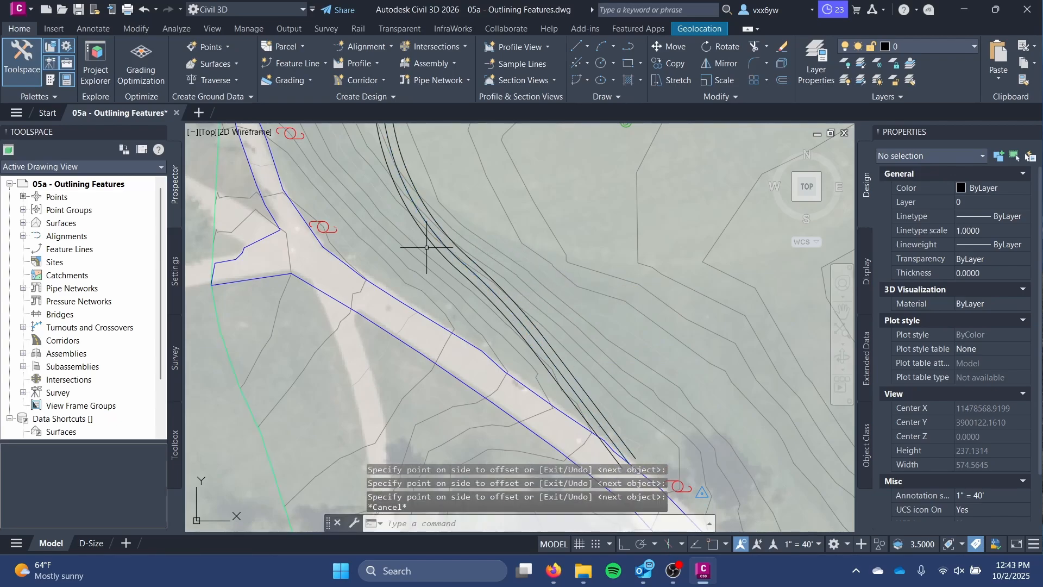
- Examine the two offset path edges along their whole length, from the rectangle through the curves down to the sidewalk
scroll(462, 239, down, 2)
middle_drag(455, 240, 464, 304)
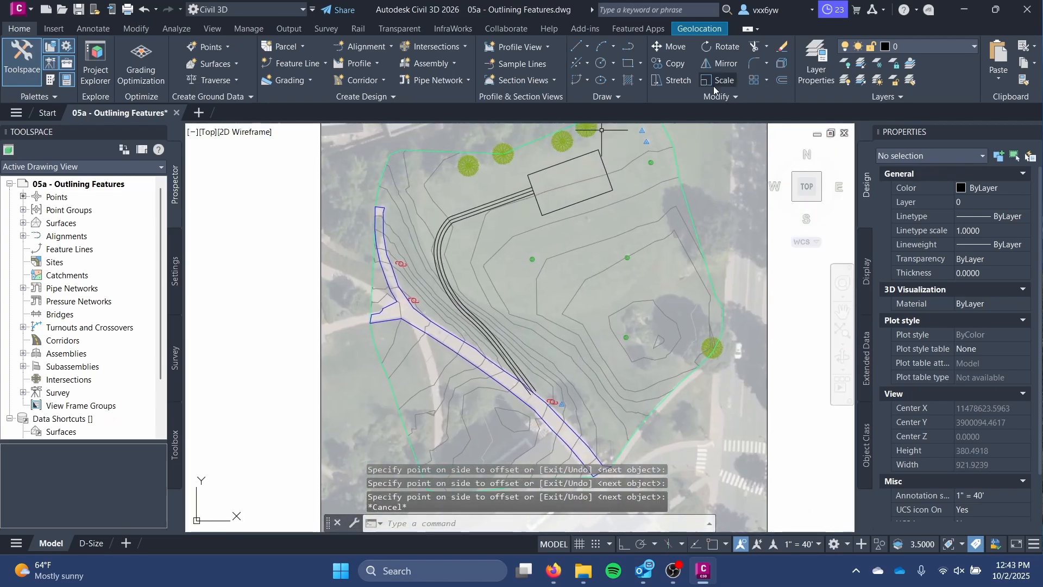
scroll(472, 220, up, 3)
middle_drag(463, 201, 337, 350)
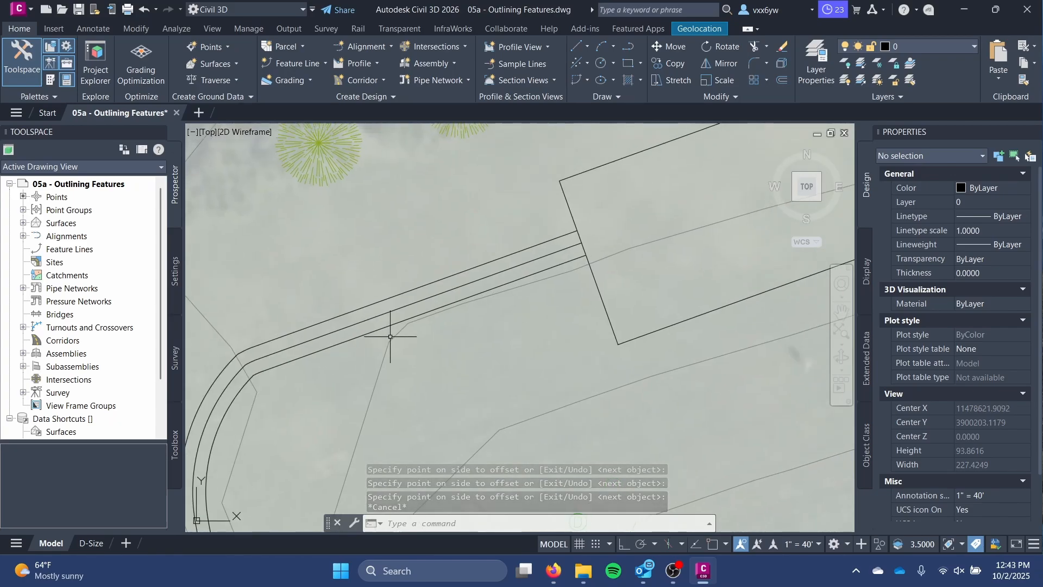
click(469, 269)
click(543, 270)
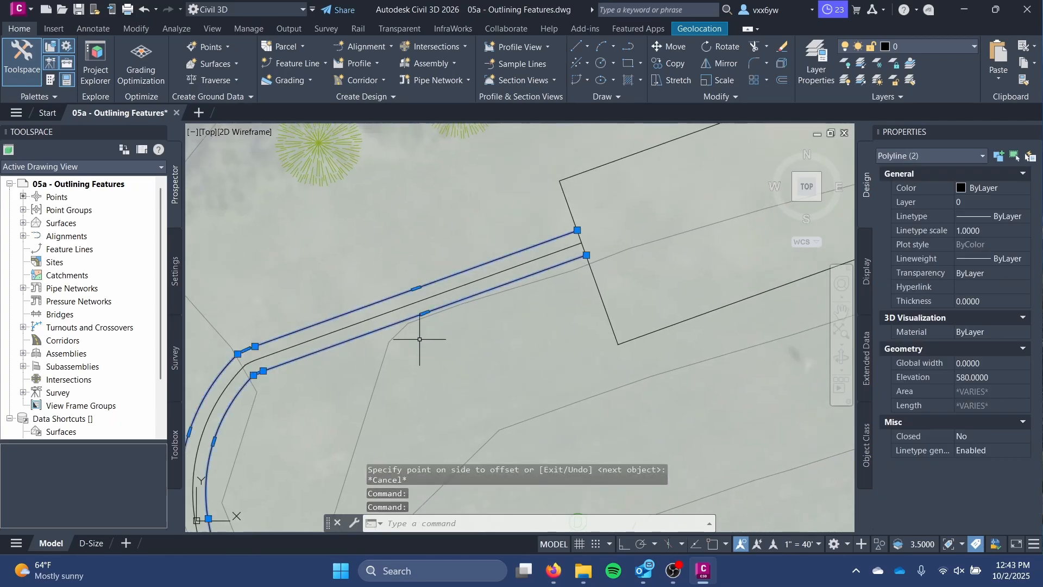
middle_drag(419, 337, 535, 167)
middle_drag(362, 364, 442, 209)
scroll(440, 389, up, 1)
middle_drag(440, 388, 347, 191)
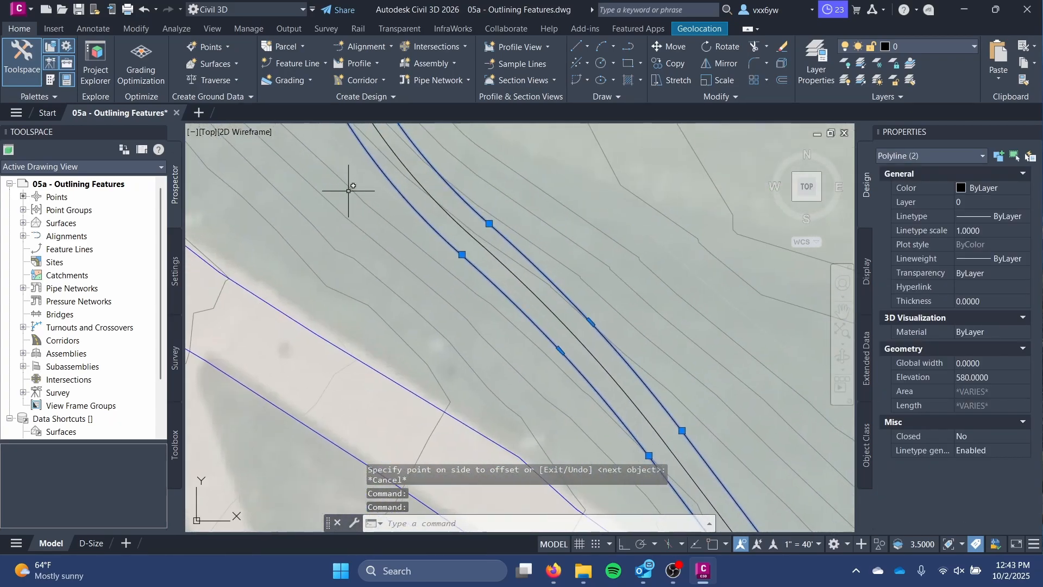
scroll(501, 289, up, 2)
mouse_move(506, 263)
middle_down()
mouse_move(478, 255)
mouse_move(495, 247)
middle_up()
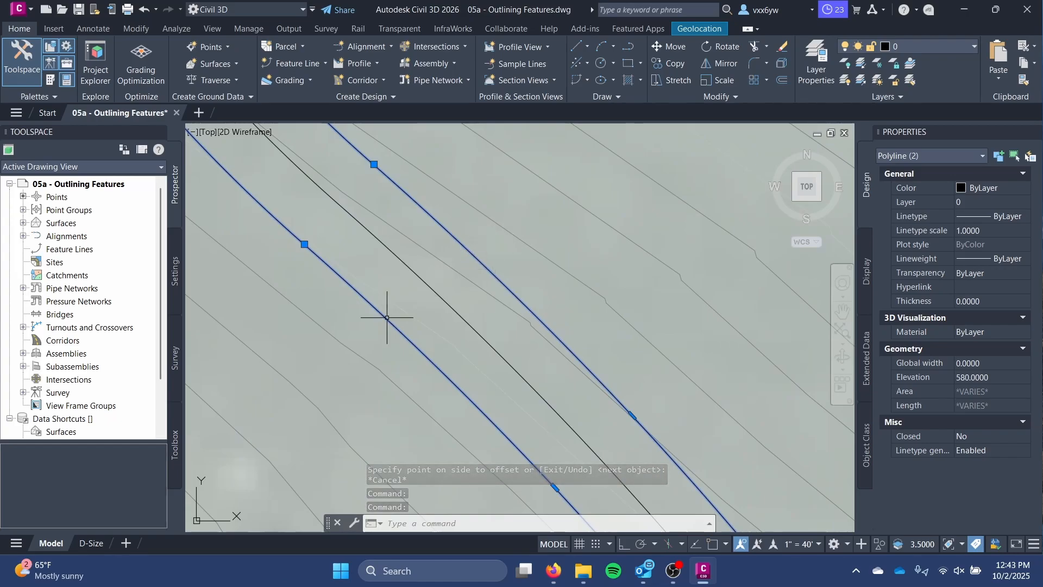
scroll(429, 290, down, 2)
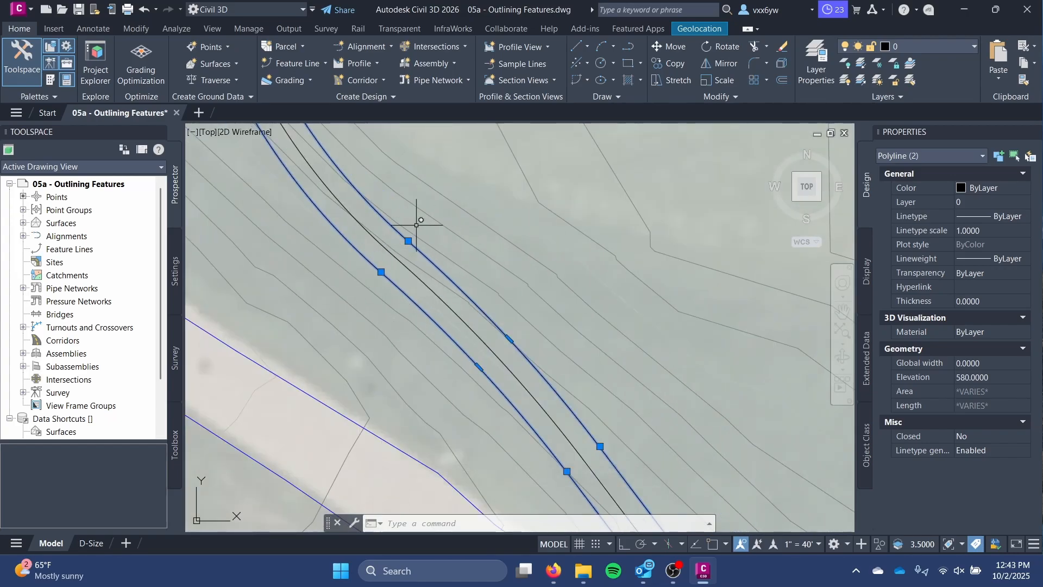
scroll(482, 337, down, 3)
middle_drag(481, 337, 485, 400)
scroll(485, 400, up, 1)
scroll(427, 307, up, 2)
middle_drag(381, 172, 372, 449)
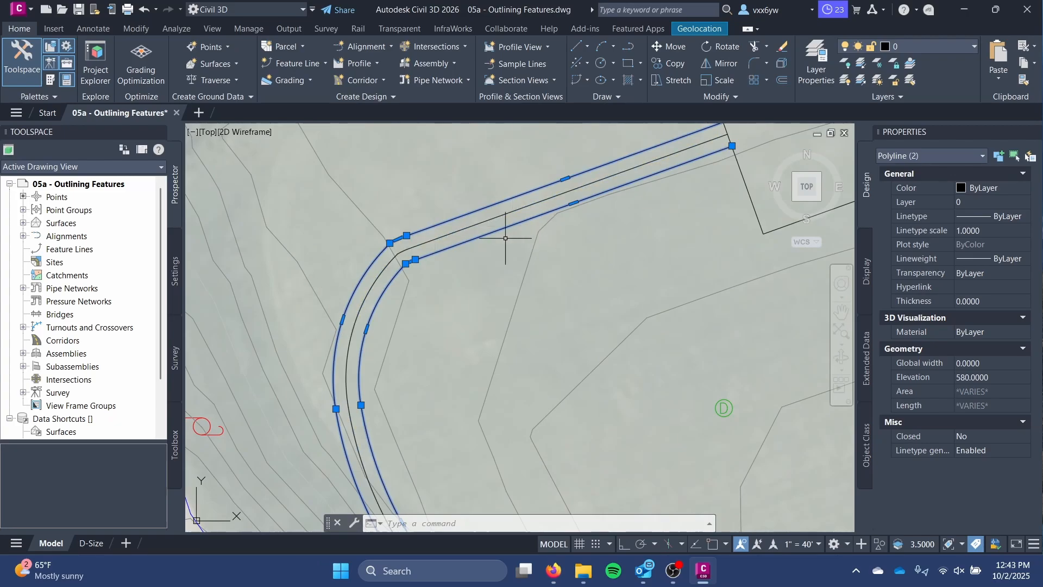
middle_drag(395, 355, 392, 142)
middle_drag(453, 317, 452, 272)
mouse_move(462, 364)
middle_down()
mouse_move(465, 333)
mouse_move(502, 379)
middle_up()
scroll(421, 164, up, 1)
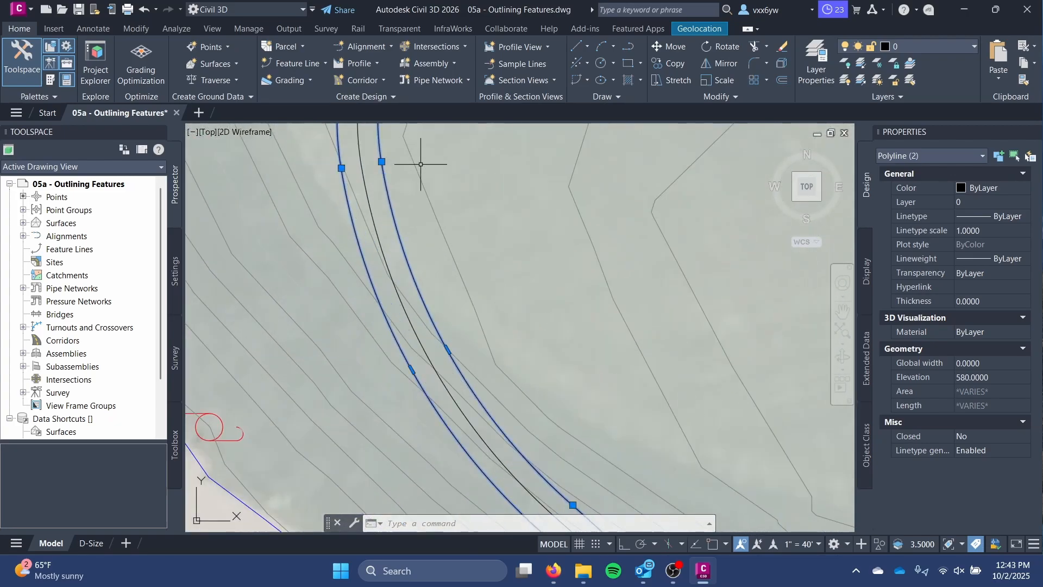
scroll(523, 286, down, 3)
middle_drag(523, 286, 466, 427)
scroll(535, 383, up, 3)
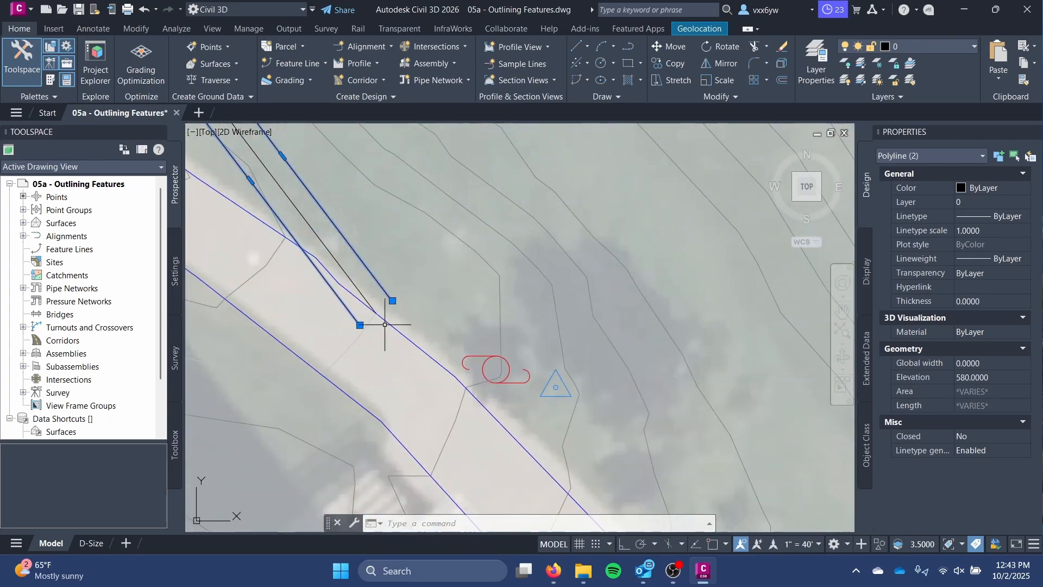
- Stretch the southwestern path edge's sidewalk end back onto the sidewalk's northeastern edge, with all object snap modes turned on
middle_drag(384, 324, 473, 422)
scroll(409, 402, up, 2)
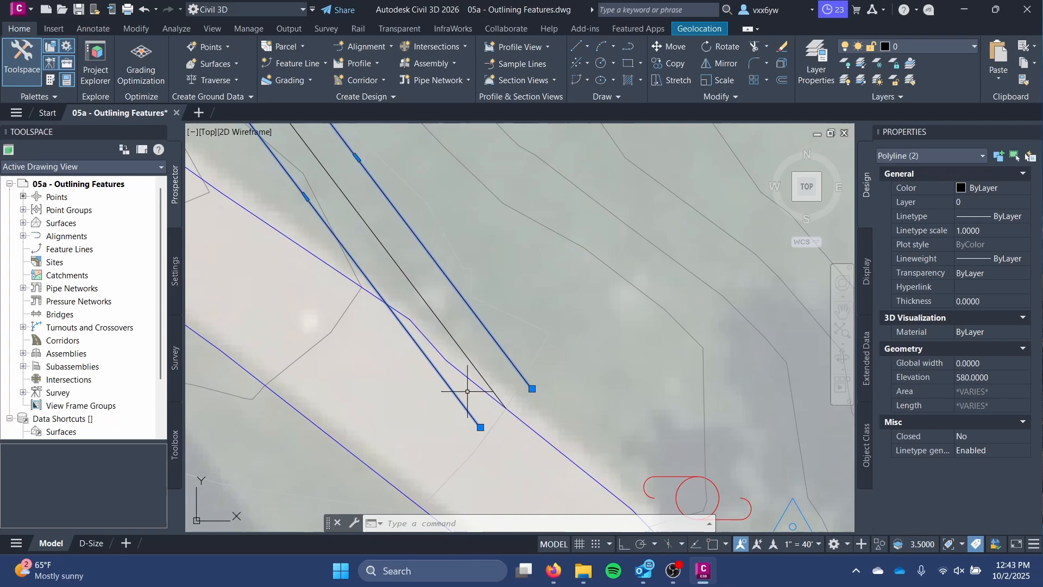
scroll(380, 374, down, 2)
scroll(489, 325, up, 4)
scroll(429, 324, down, 2)
middle_drag(433, 326, 492, 423)
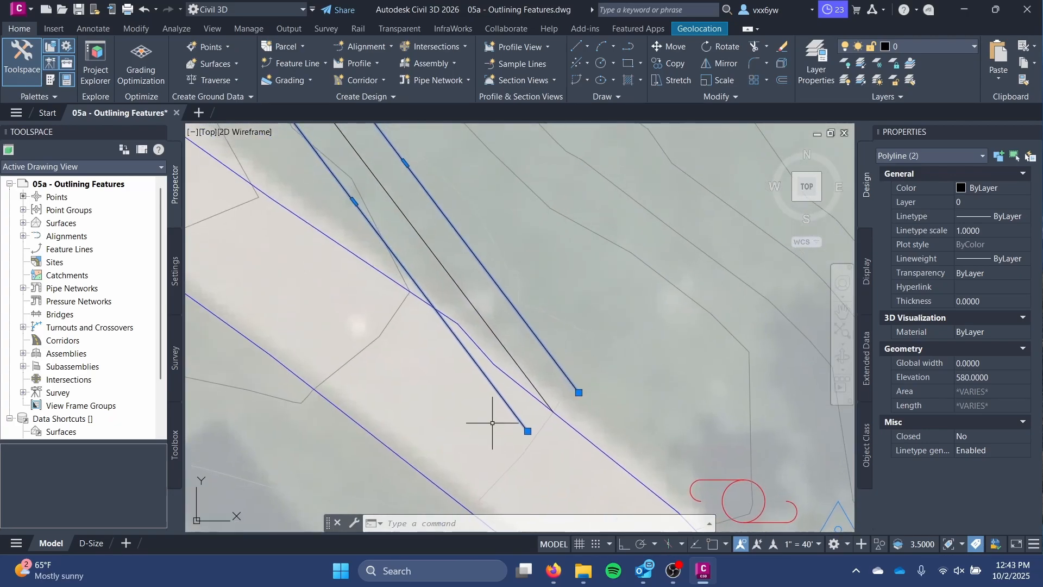
key(Escape)
click(517, 417)
click(526, 430)
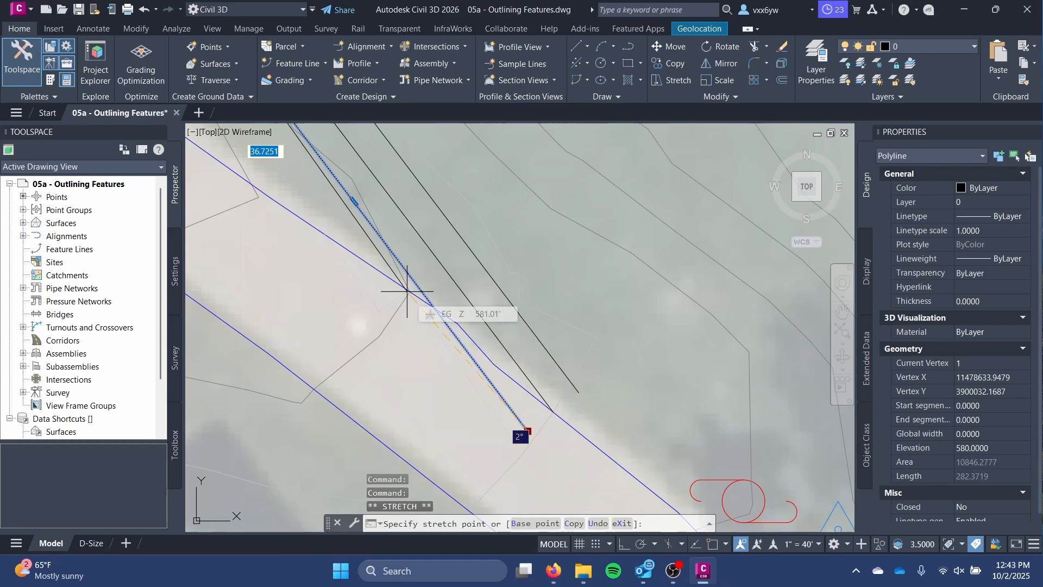
scroll(405, 274, up, 2)
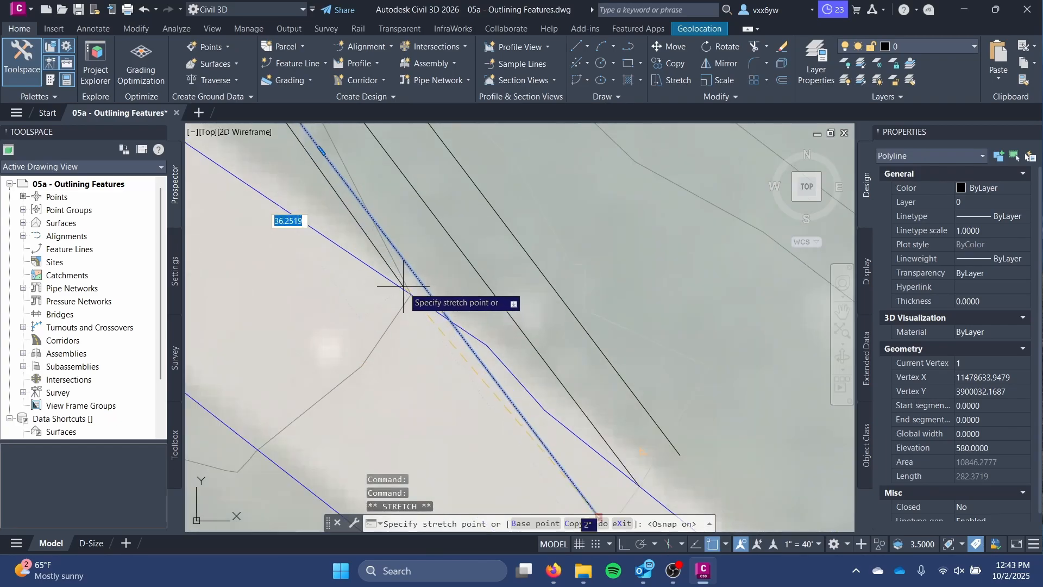
click(726, 544)
click(738, 526)
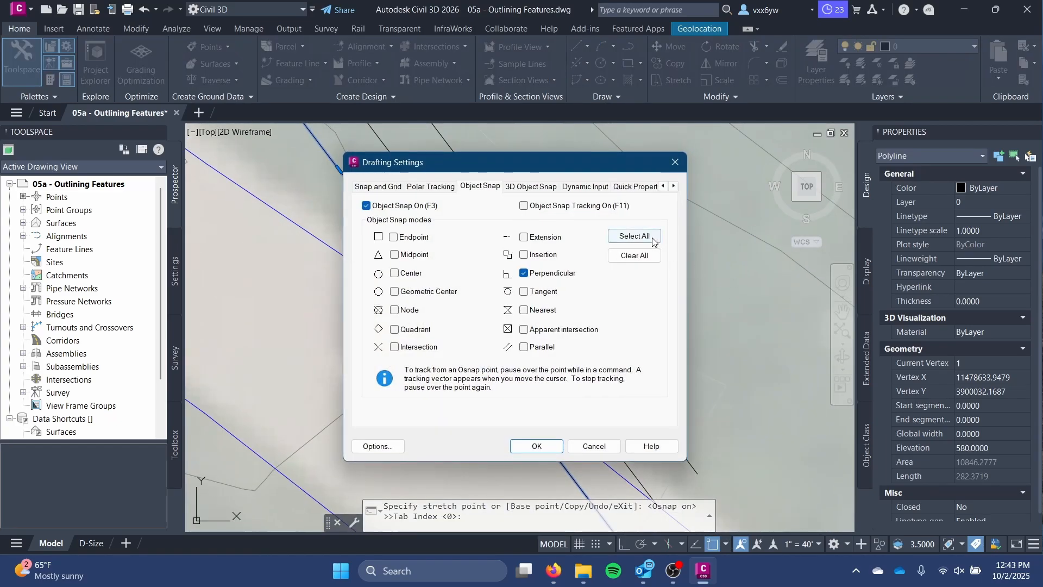
click(553, 448)
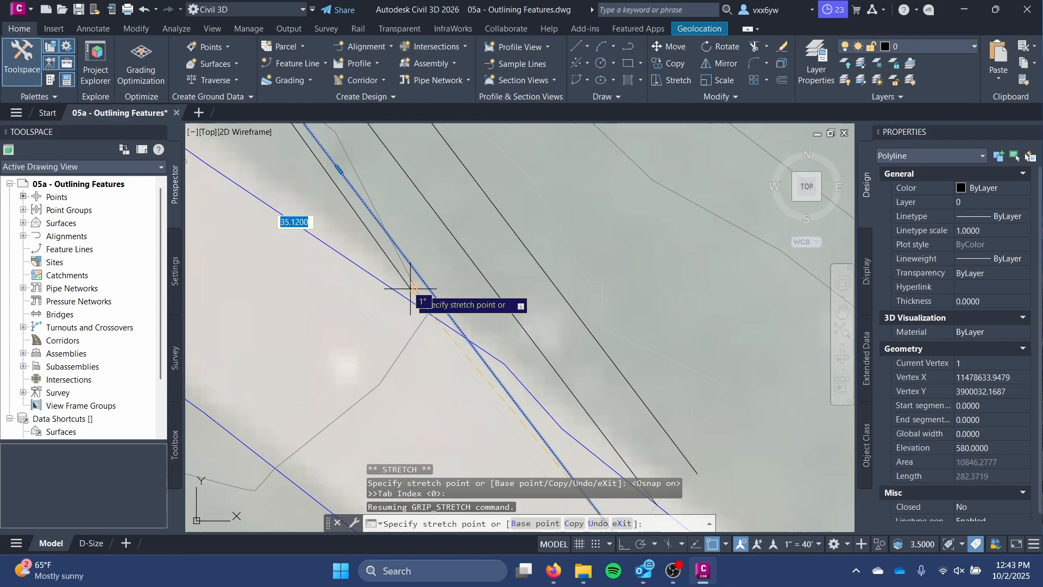
click(428, 314)
scroll(600, 365, down, 2)
middle_drag(521, 342, 479, 292)
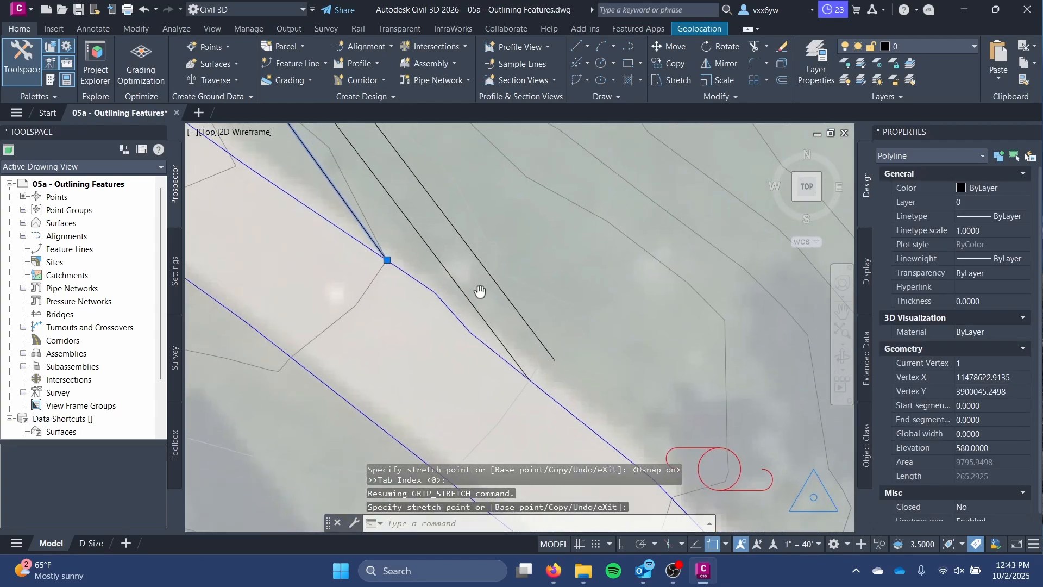
- Stretch the northeastern path edge's lower end southeast to meet the sidewalk's northeastern edge, and clear the selection
click(540, 337)
click(555, 360)
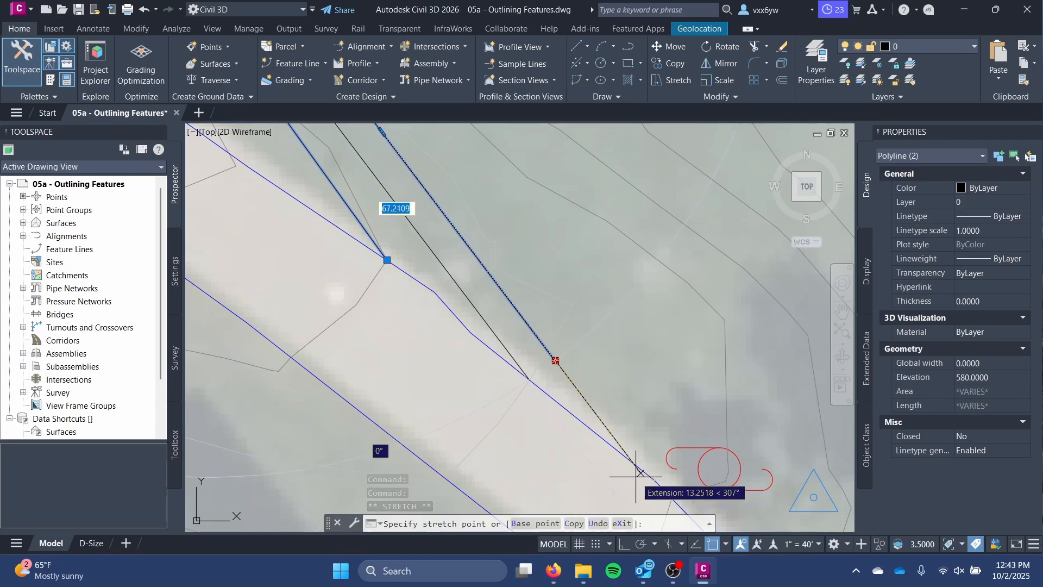
scroll(638, 475, up, 4)
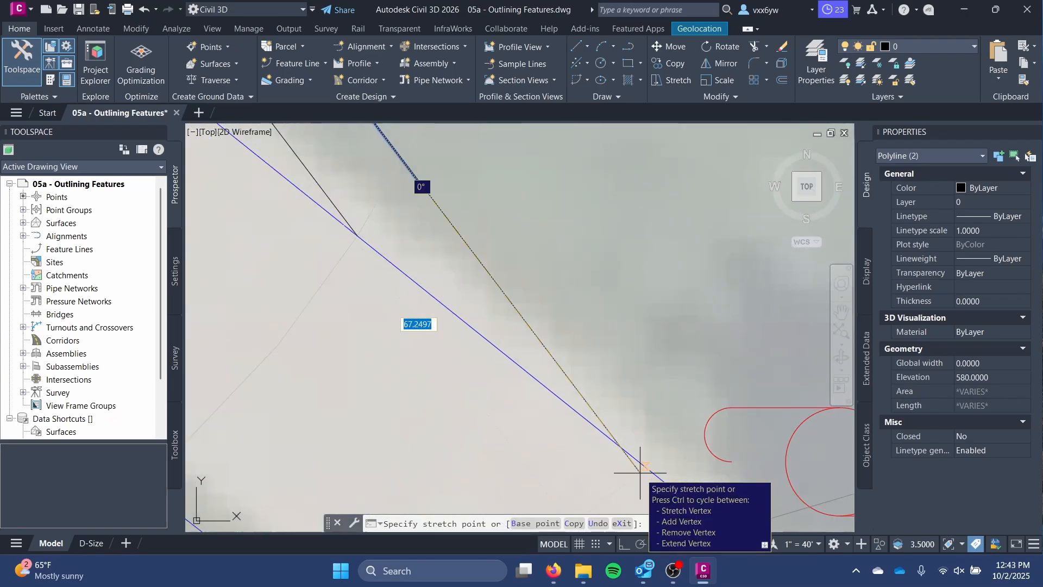
click(642, 464)
scroll(354, 246, down, 4)
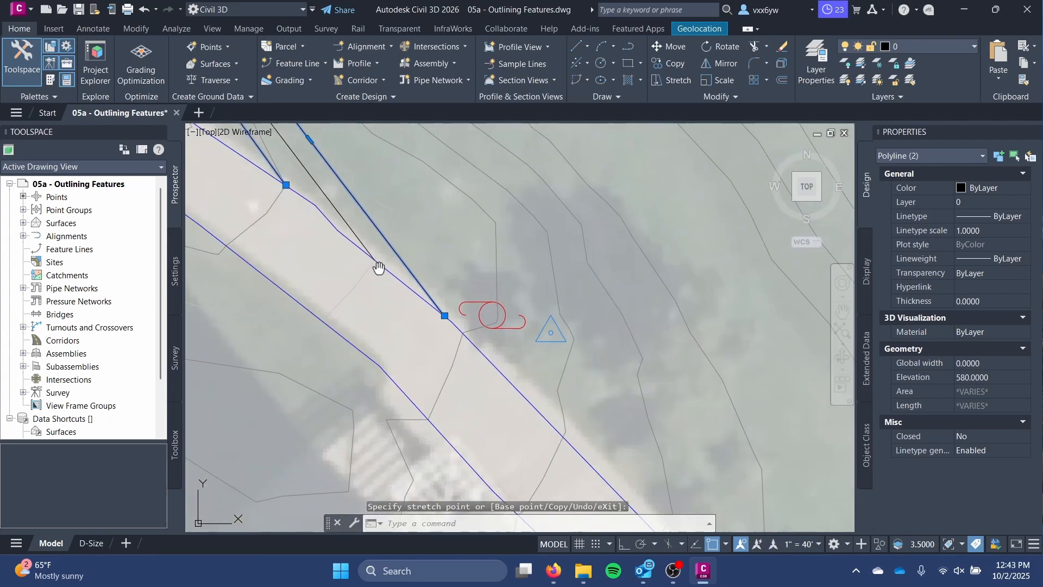
scroll(478, 374, up, 4)
key(Escape)
scroll(500, 384, down, 6)
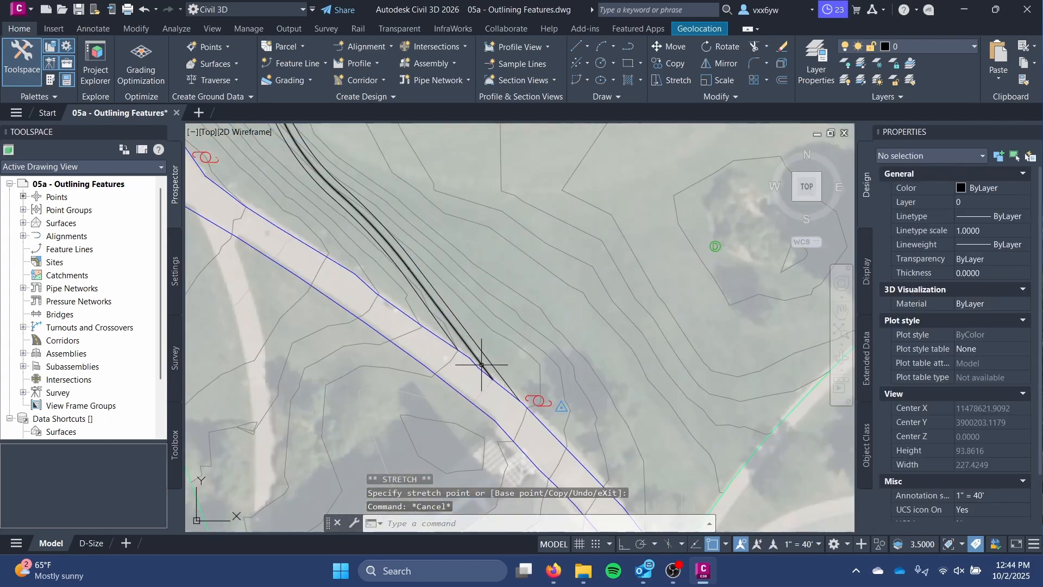
- Snap the upper ends of both path edges onto the rectangle's western side by stretching their endpoints
scroll(494, 297, up, 10)
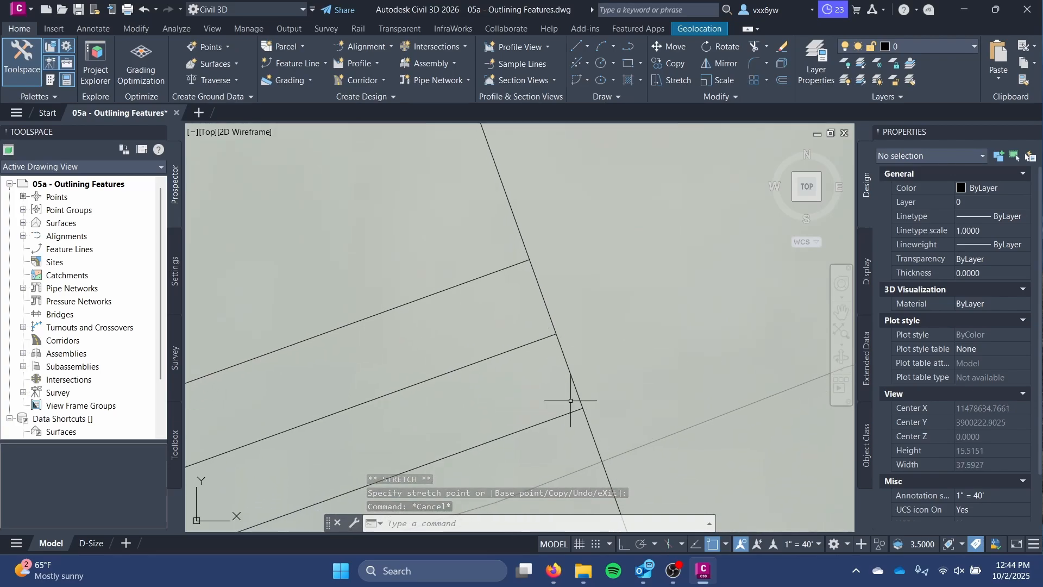
click(579, 408)
click(582, 408)
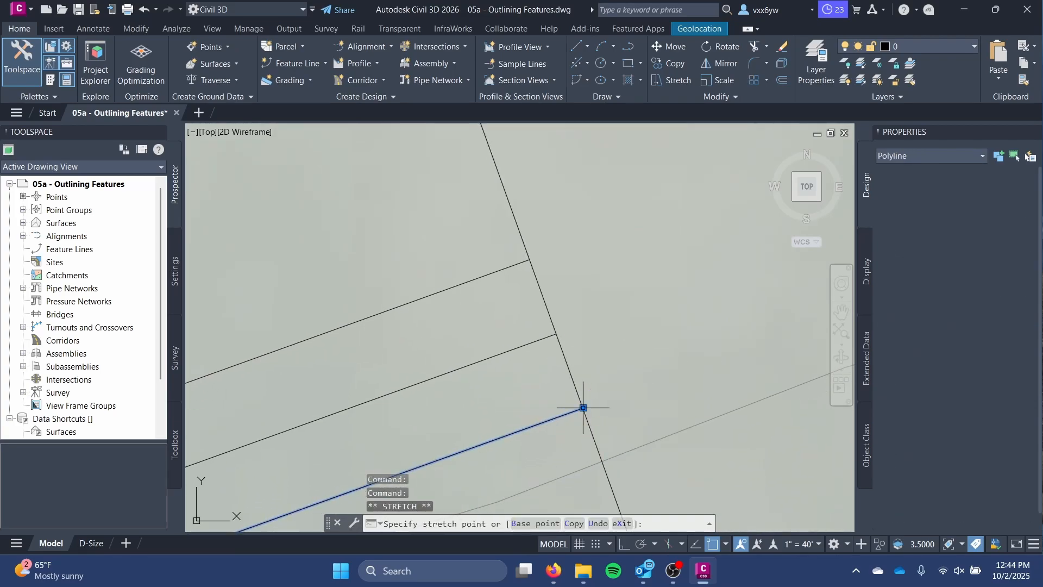
click(530, 260)
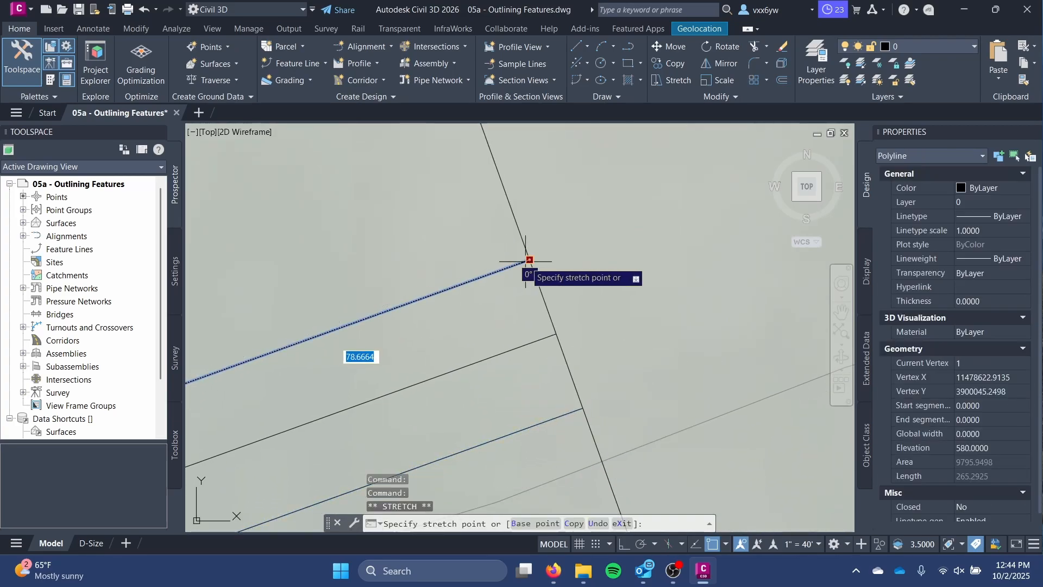
key(Escape)
- Delete the path's centerline, keeping only the two offset edges between the rectangle and the sidewalk
scroll(516, 347, down, 3)
click(495, 353)
scroll(426, 364, down, 4)
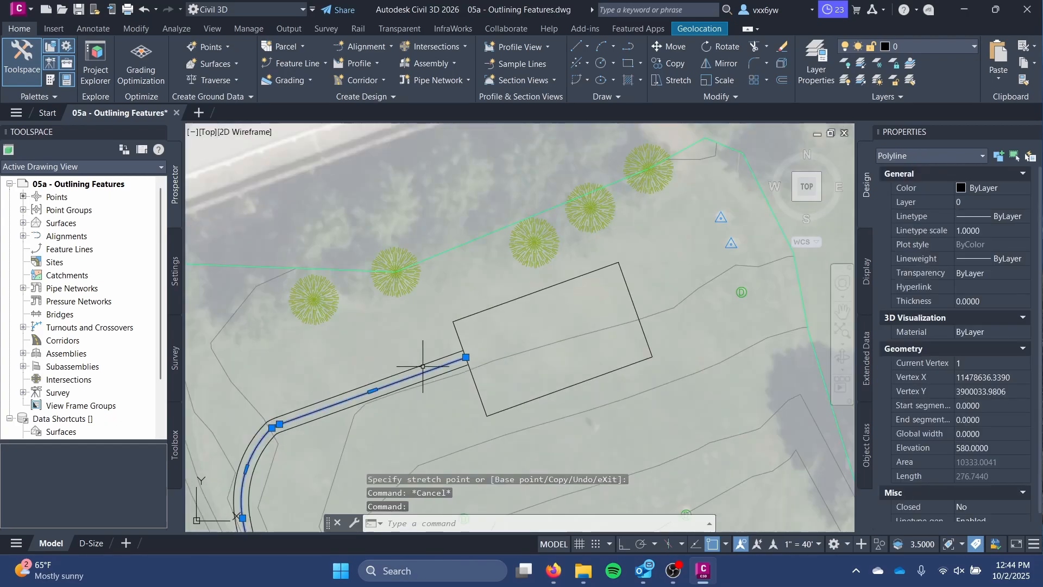
middle_drag(401, 408, 494, 228)
middle_drag(443, 421, 445, 263)
key(Delete)
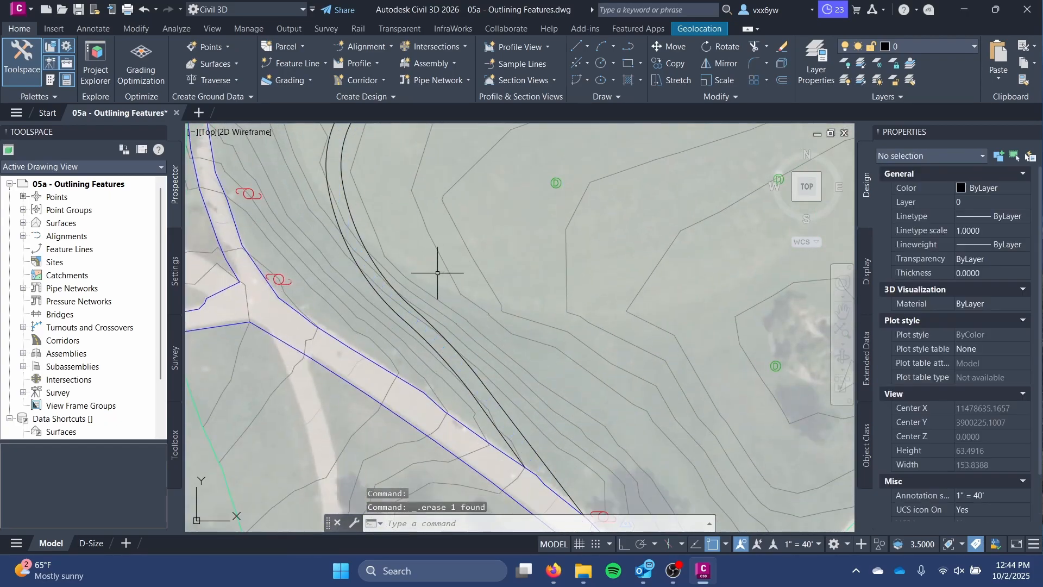
scroll(433, 278, up, 5)
middle_drag(449, 349, 465, 278)
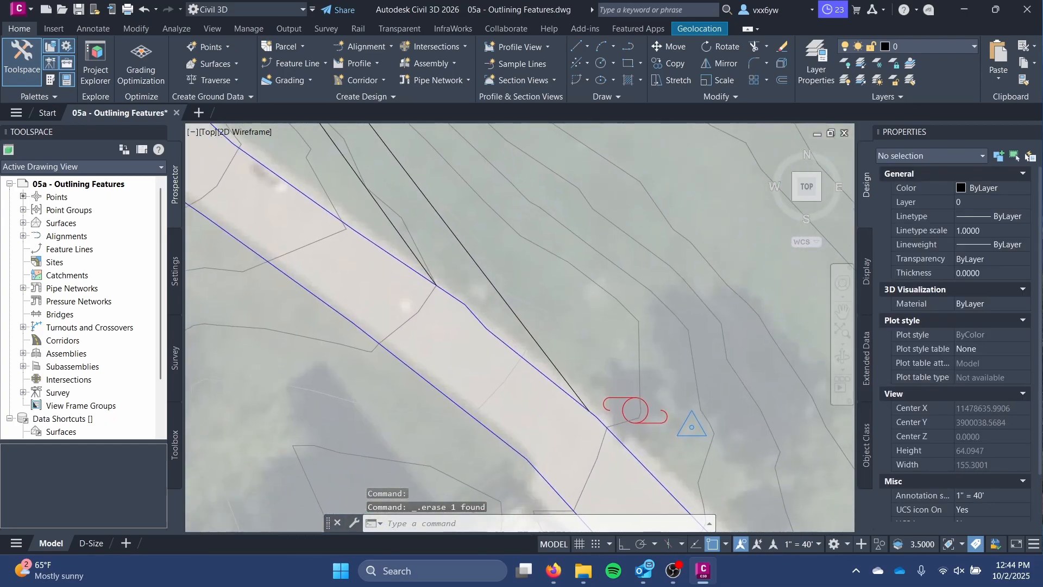
- Draw a polyline along the sidewalk's northeastern edge, following its vertices between the lower ends of the two path edges
scroll(471, 315, up, 2)
middle_drag(471, 315, 467, 282)
scroll(568, 366, down, 4)
middle_drag(569, 365, 573, 367)
scroll(569, 329, up, 2)
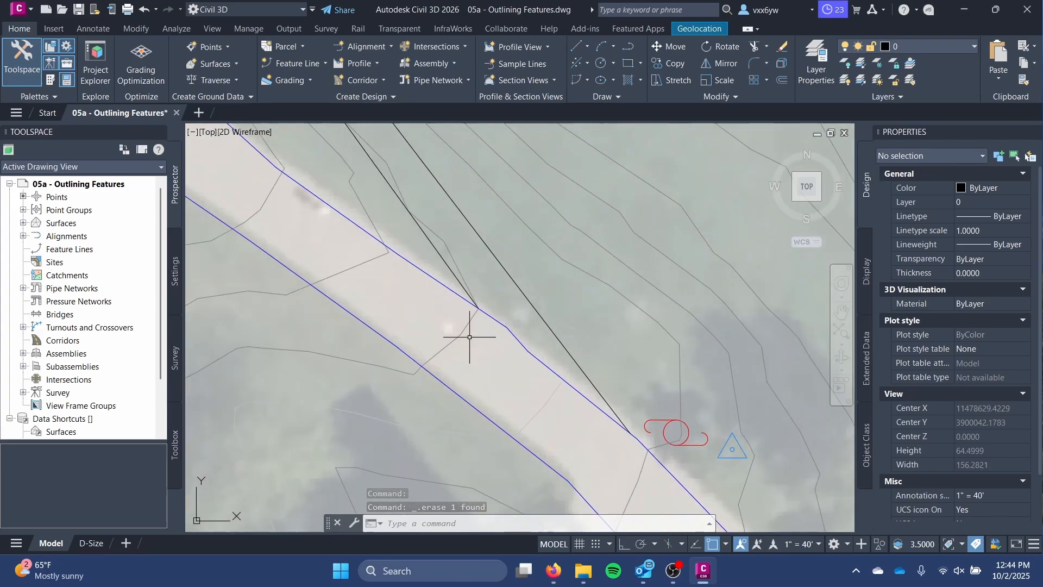
text(pli)
key(Return)
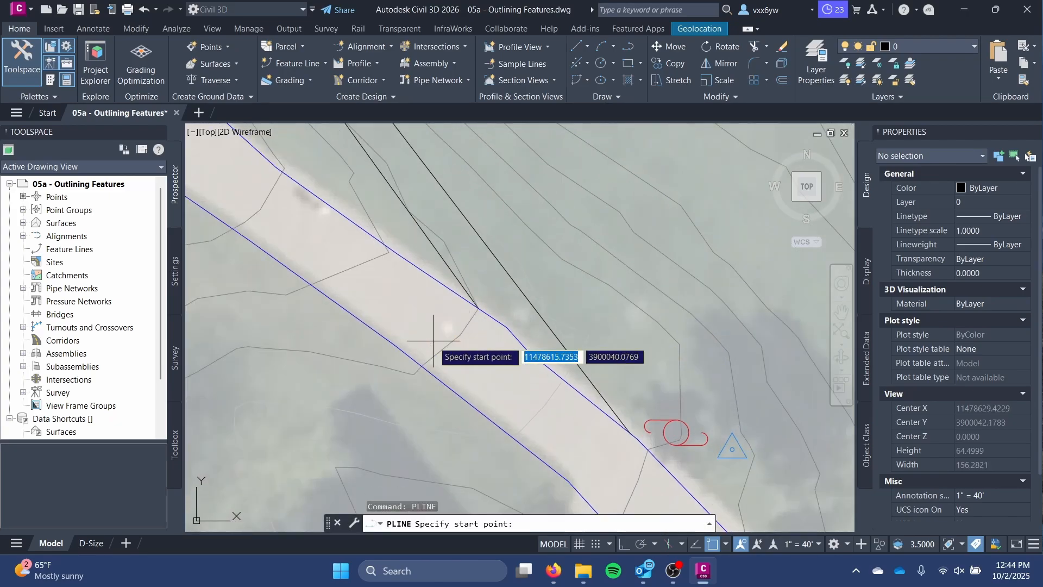
scroll(435, 340, up, 2)
scroll(489, 342, down, 1)
middle_drag(441, 326, 316, 320)
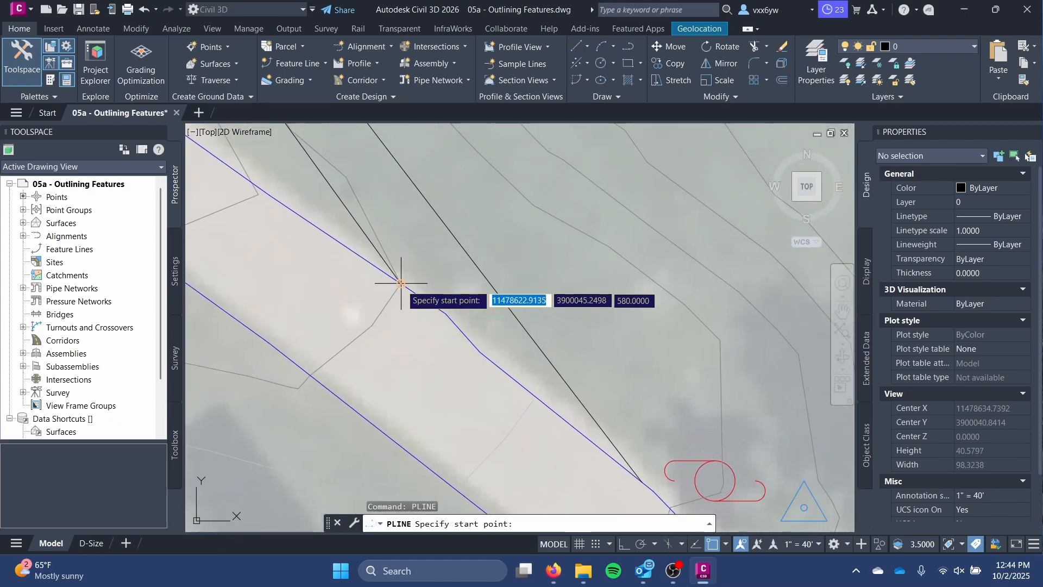
click(401, 283)
click(446, 313)
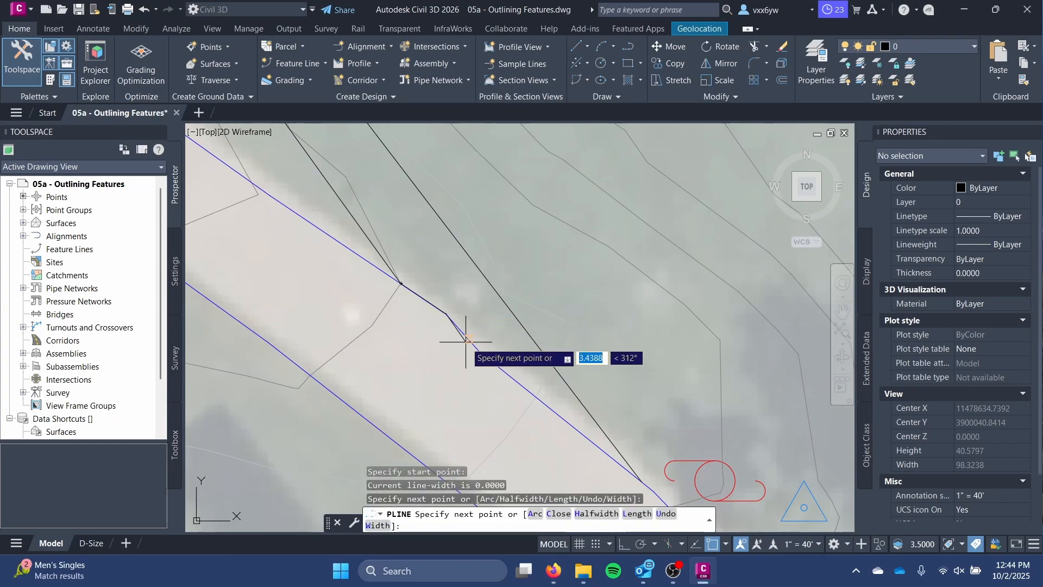
scroll(482, 360, up, 2)
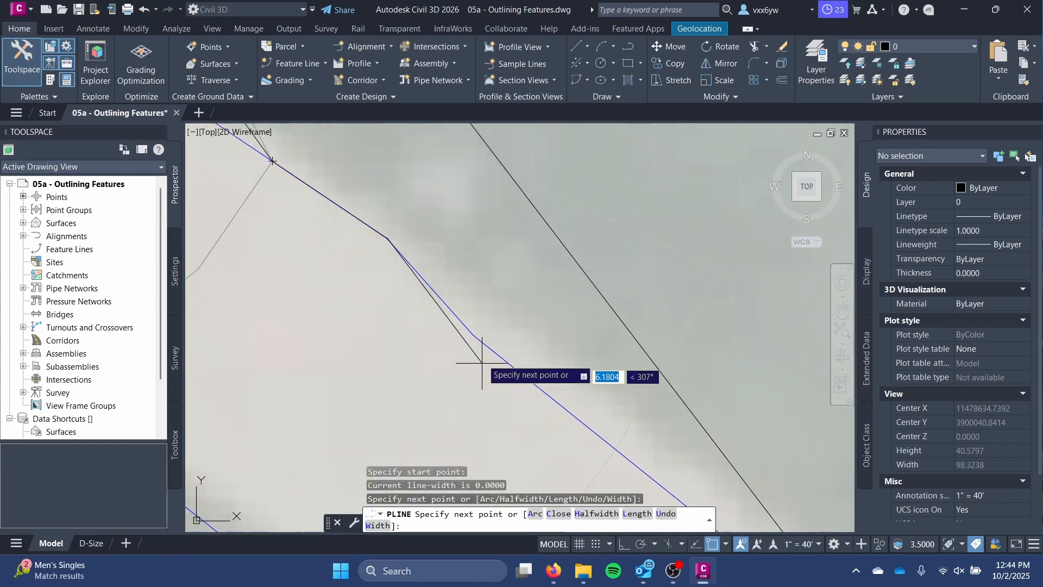
click(473, 333)
scroll(549, 398, down, 1)
middle_drag(563, 409, 384, 280)
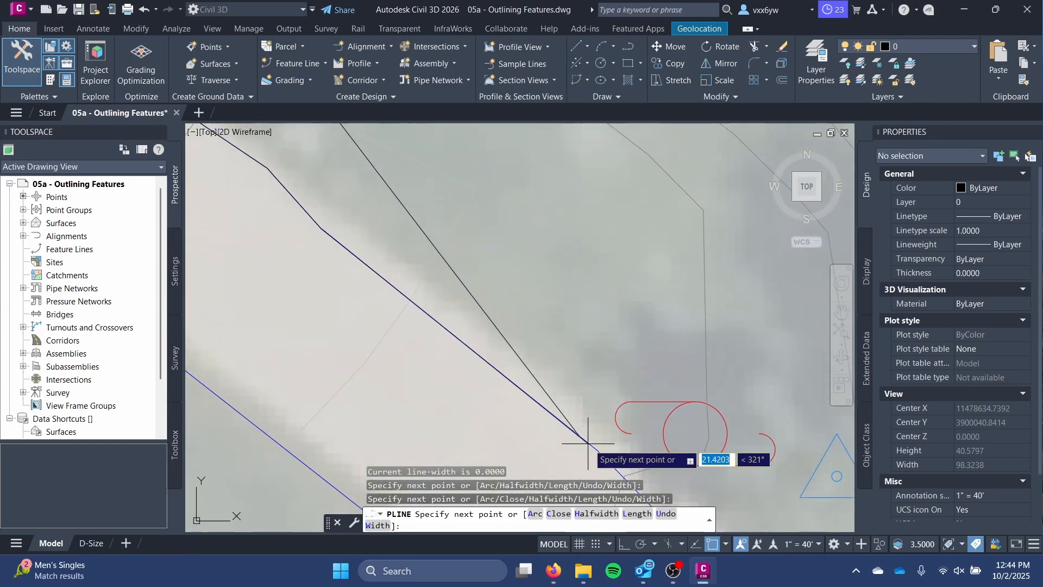
click(579, 434)
key(Return)
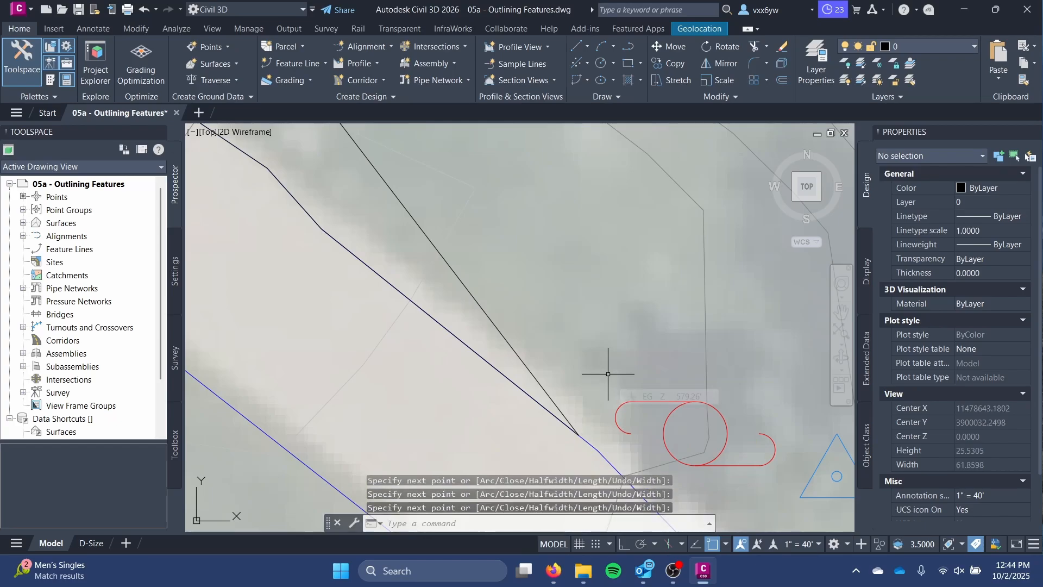
- Close off the path's upper end with a polyline between both edge endpoints on the rectangle's western side
scroll(489, 348, down, 6)
scroll(457, 335, up, 10)
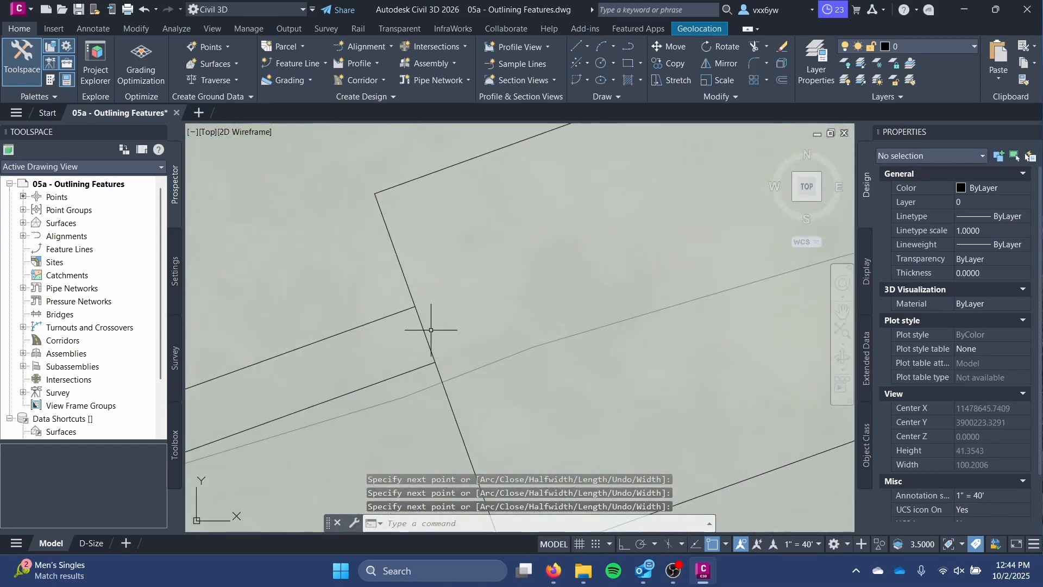
text(pline)
key(Return)
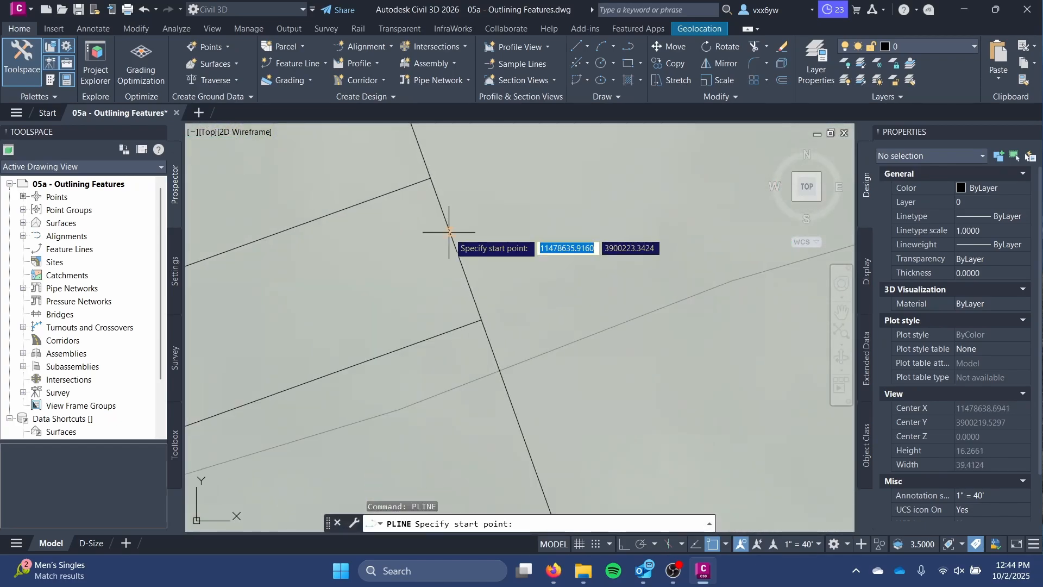
click(481, 319)
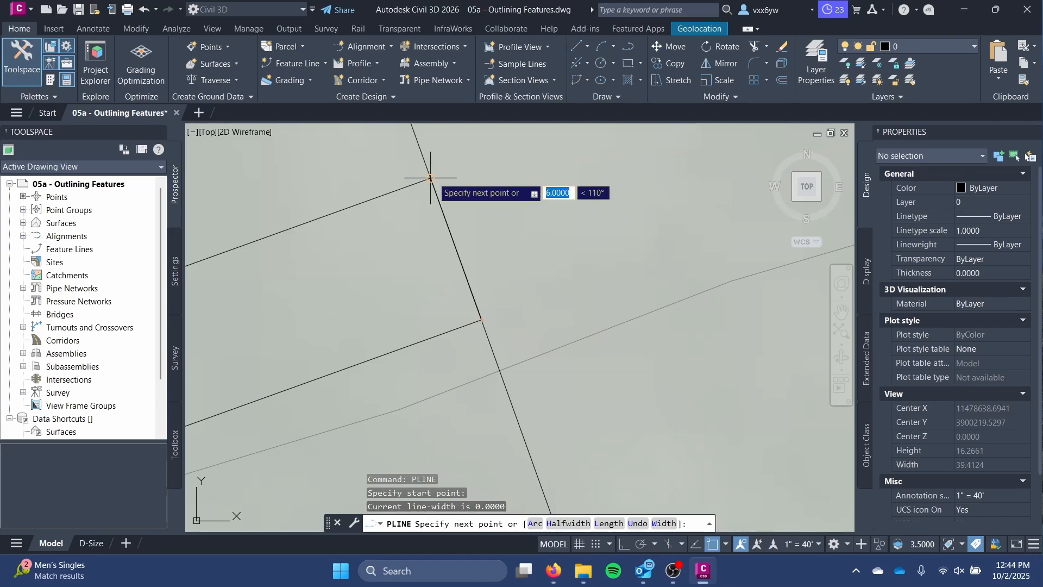
key(Return)
- Join both path edges with the two closing polylines at the rectangle and the sidewalk into a single polyline
scroll(538, 255, down, 3)
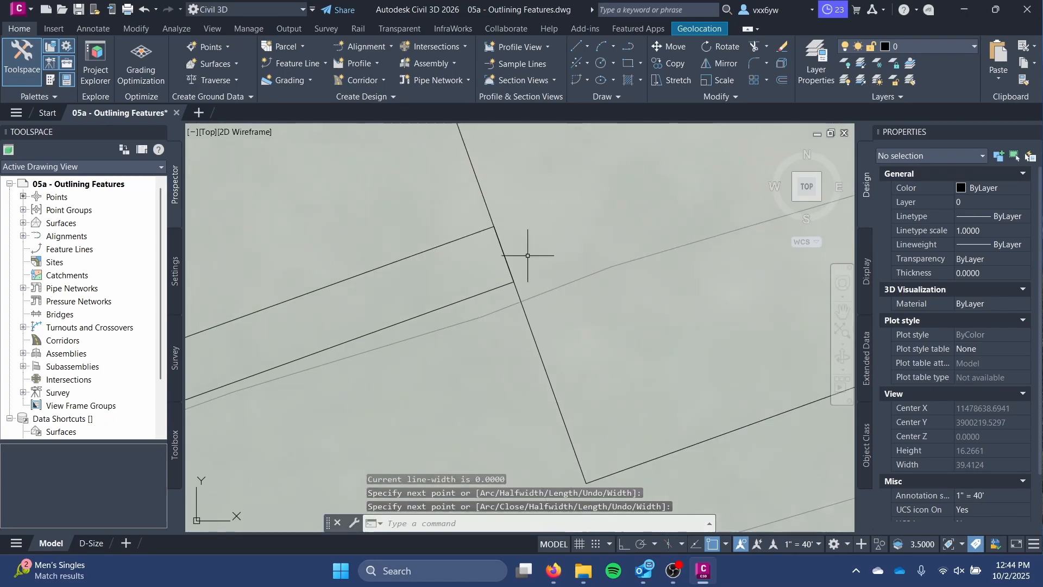
middle_drag(530, 254, 618, 186)
click(518, 230)
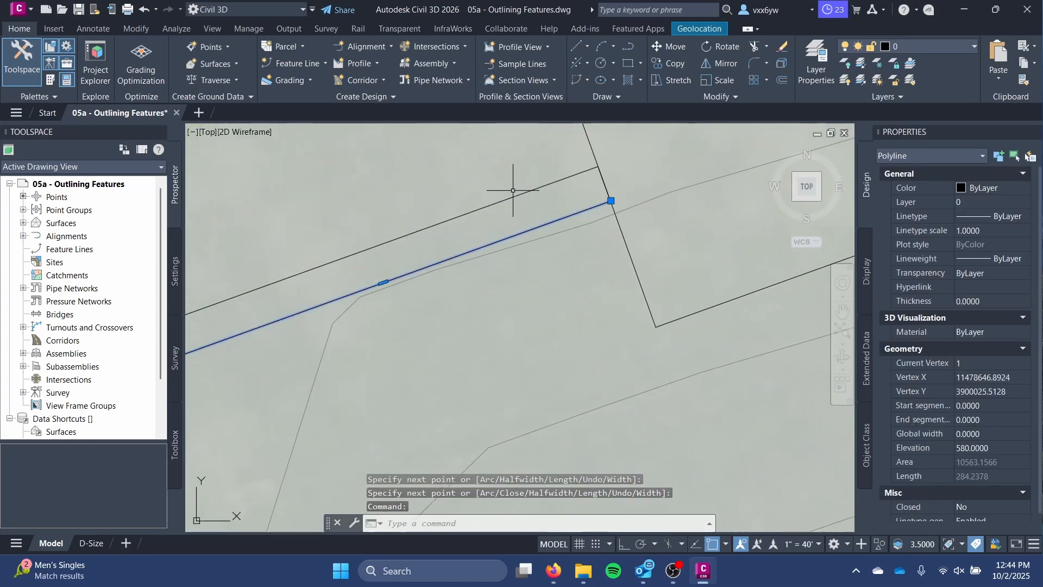
click(538, 188)
click(606, 188)
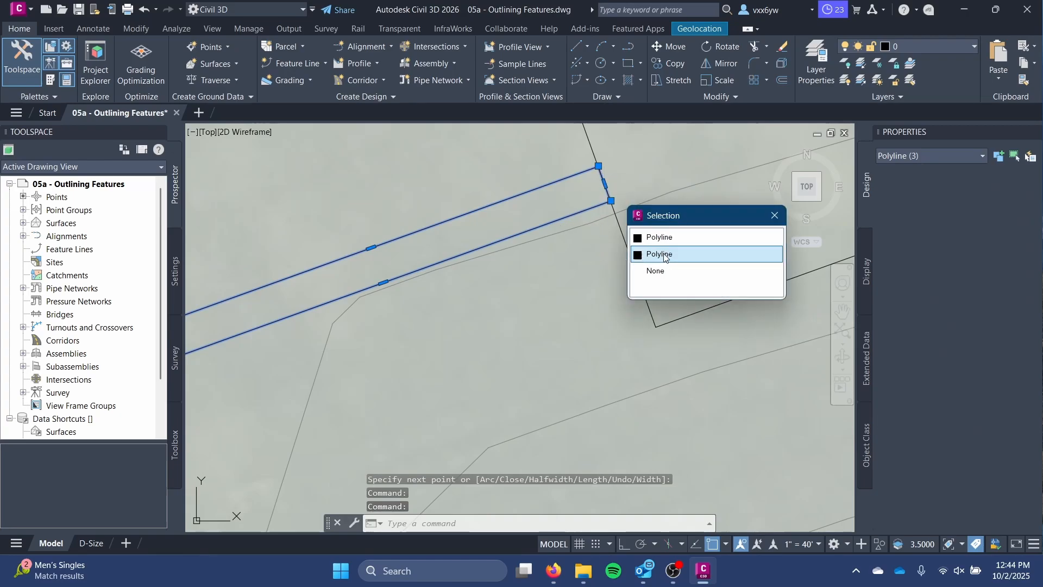
click(669, 236)
scroll(517, 269, down, 4)
middle_drag(497, 280, 507, 158)
scroll(562, 440, up, 2)
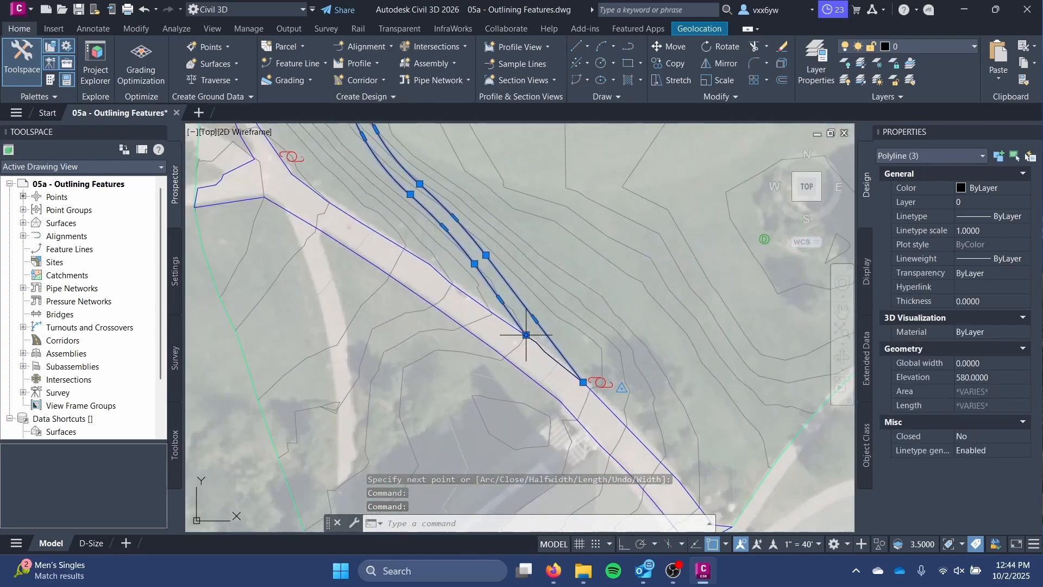
scroll(528, 337, up, 2)
click(562, 361)
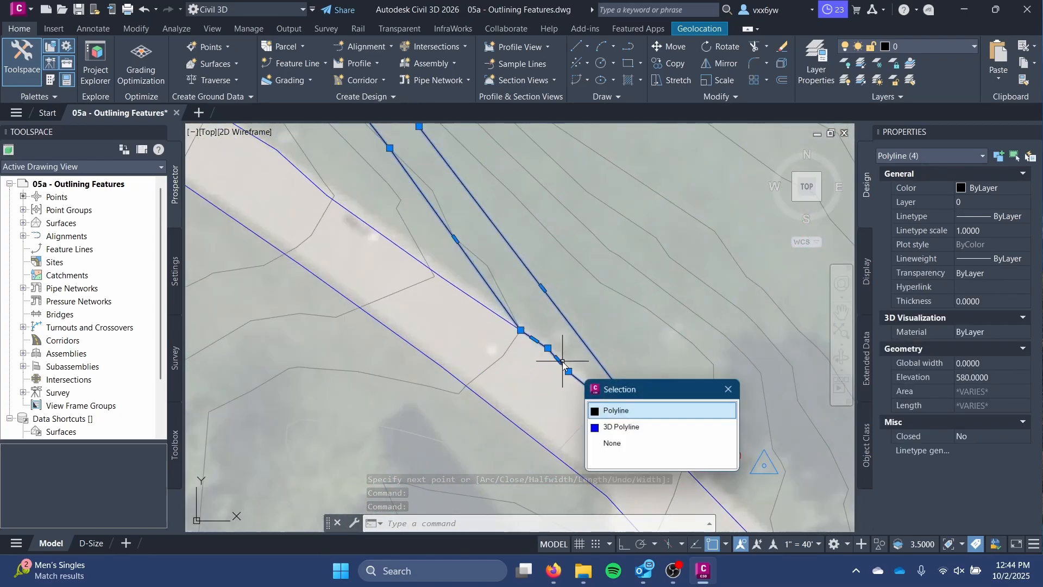
click(641, 410)
text(joi)
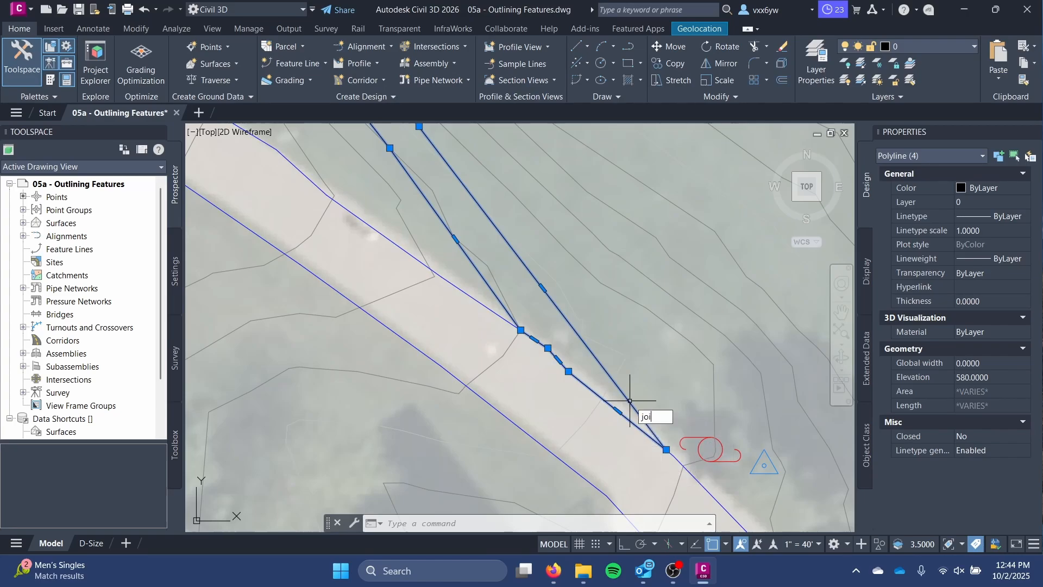
text(n)
key(Return)
- Select the joined path outline, inspect its sidewalk and rectangle ends for closure, and clear the selection
scroll(488, 370, down, 5)
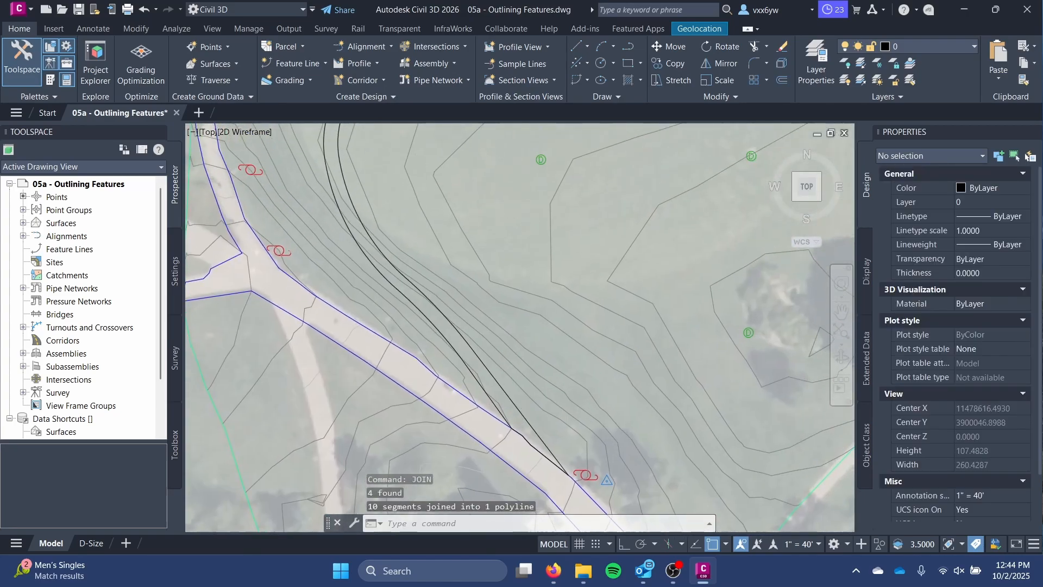
click(488, 370)
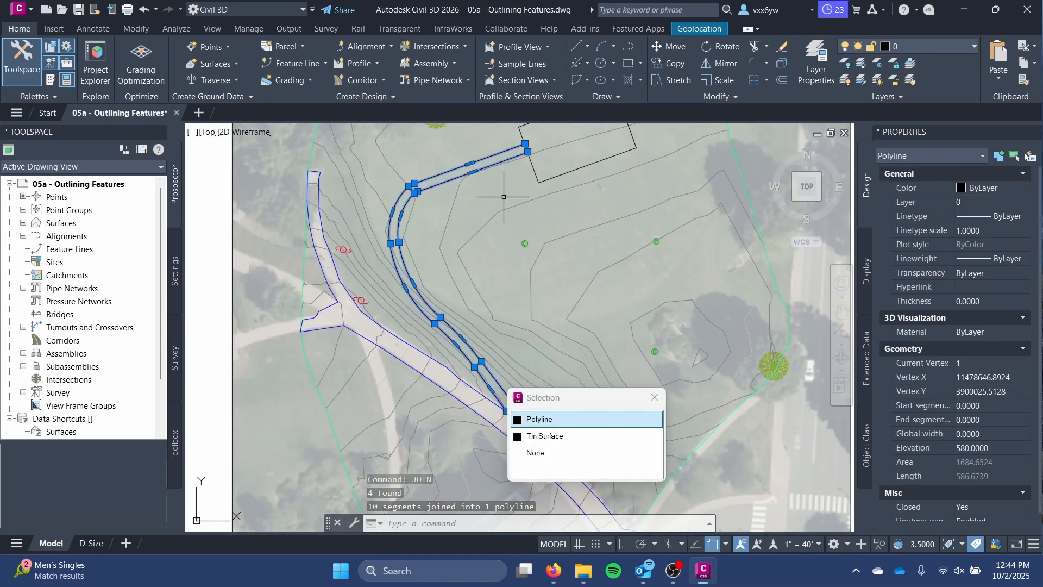
click(592, 420)
scroll(518, 421, up, 2)
middle_drag(517, 420, 482, 393)
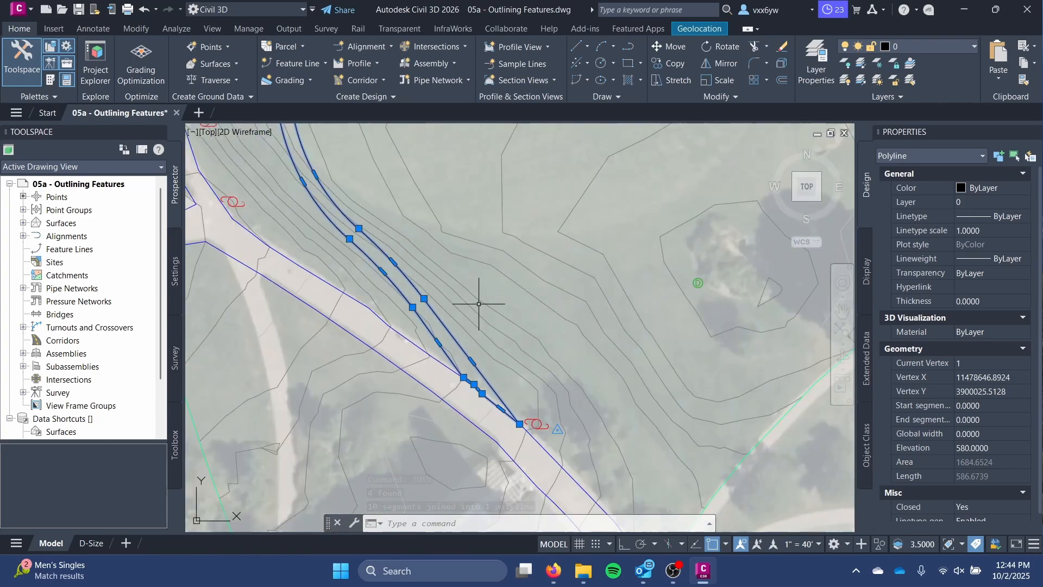
middle_drag(479, 163, 484, 416)
scroll(501, 229, up, 4)
middle_drag(464, 194, 536, 395)
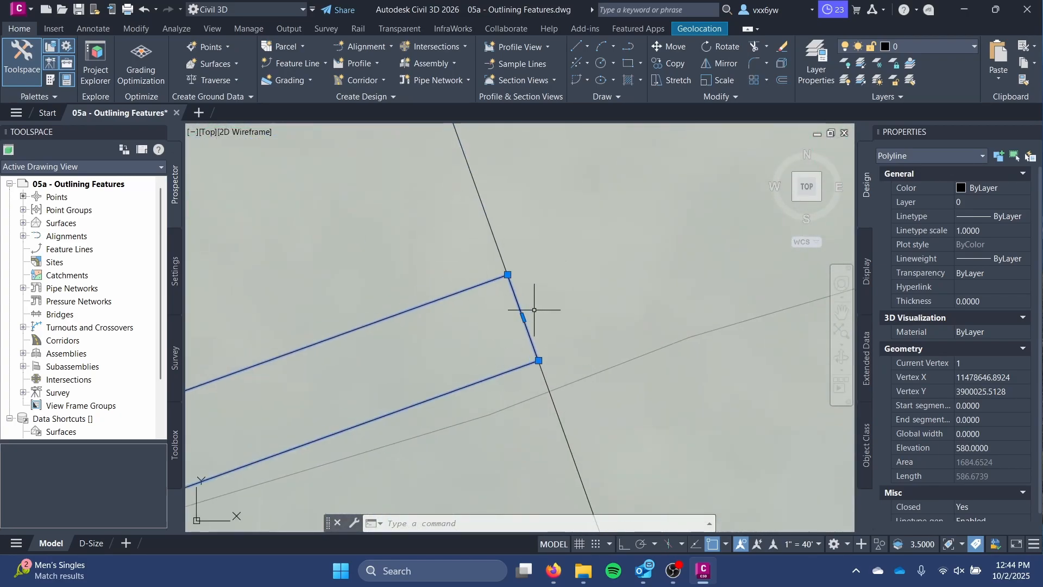
scroll(534, 309, down, 5)
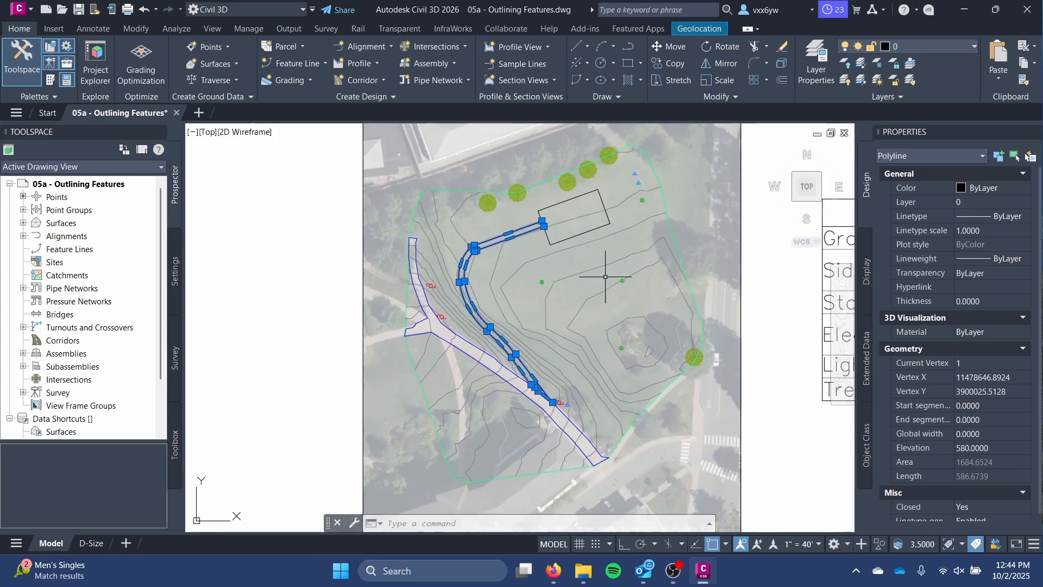
key(Escape)
- Save the drawing with the completed path outline
scroll(595, 272, up, 2)
scroll(533, 296, down, 2)
scroll(532, 295, up, 2)
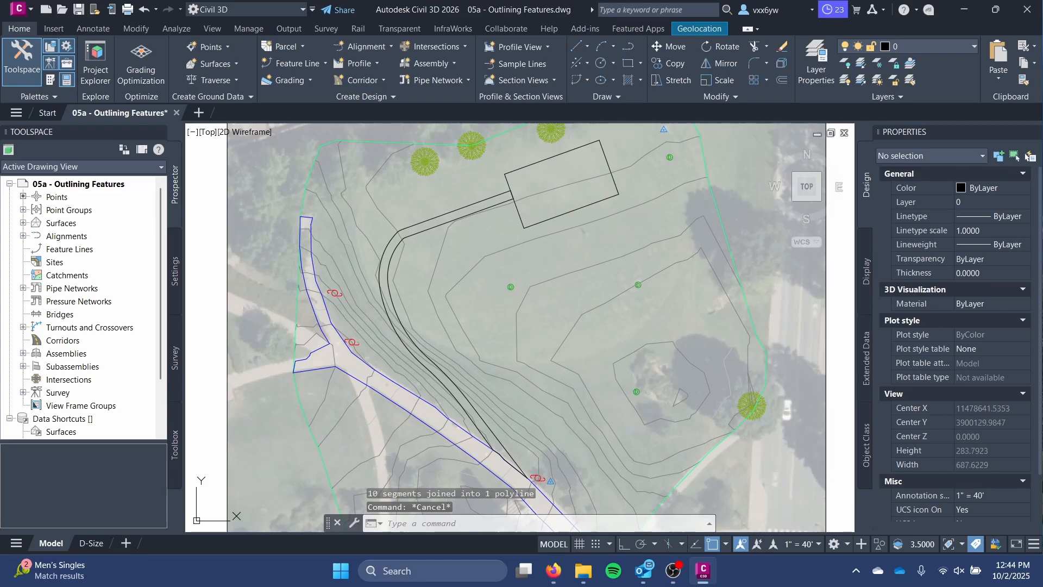
key(ctrl+s)
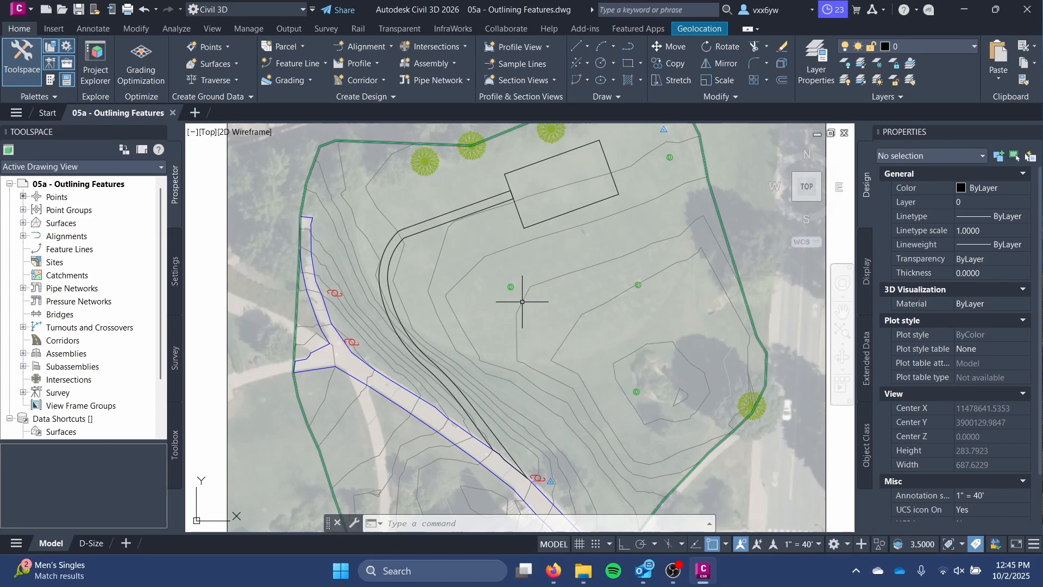
- Draw a 30 by 30 square in the open area southeast of the 40 by 70 rectangle
scroll(518, 301, up, 2)
middle_drag(518, 300, 331, 308)
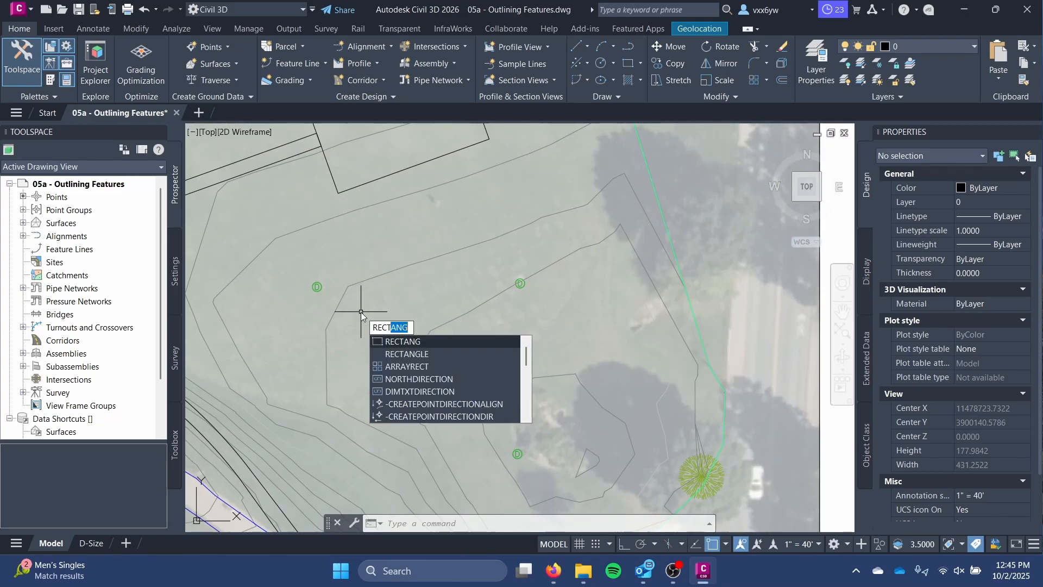
key(Return)
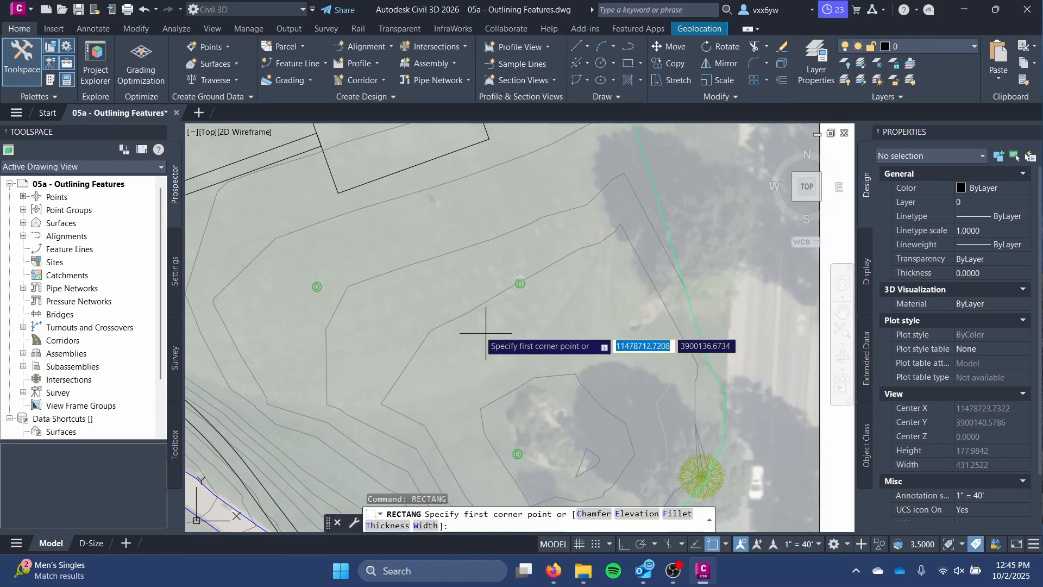
click(469, 356)
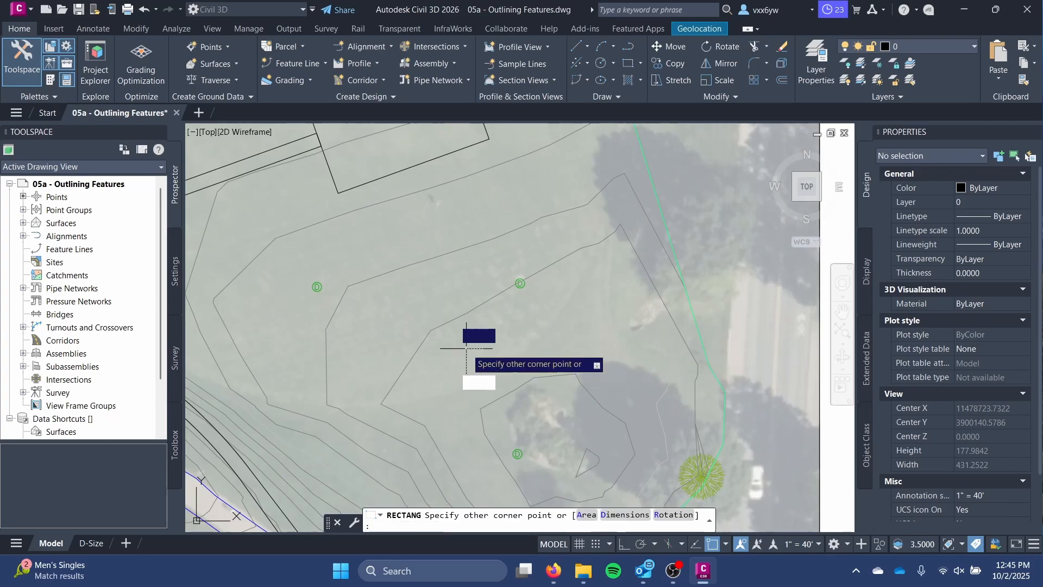
text(30)
key(Tab)
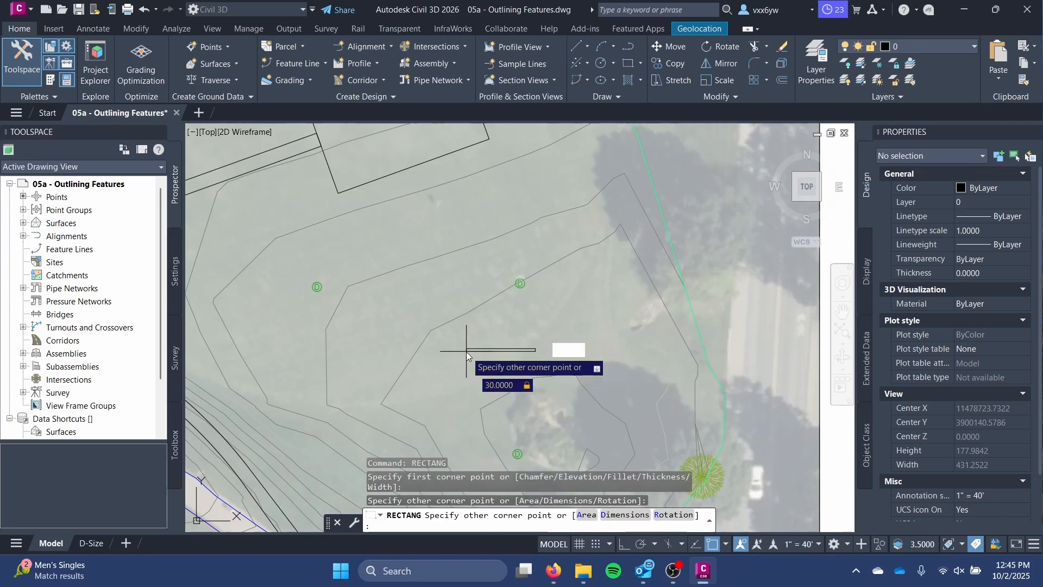
key(Return)
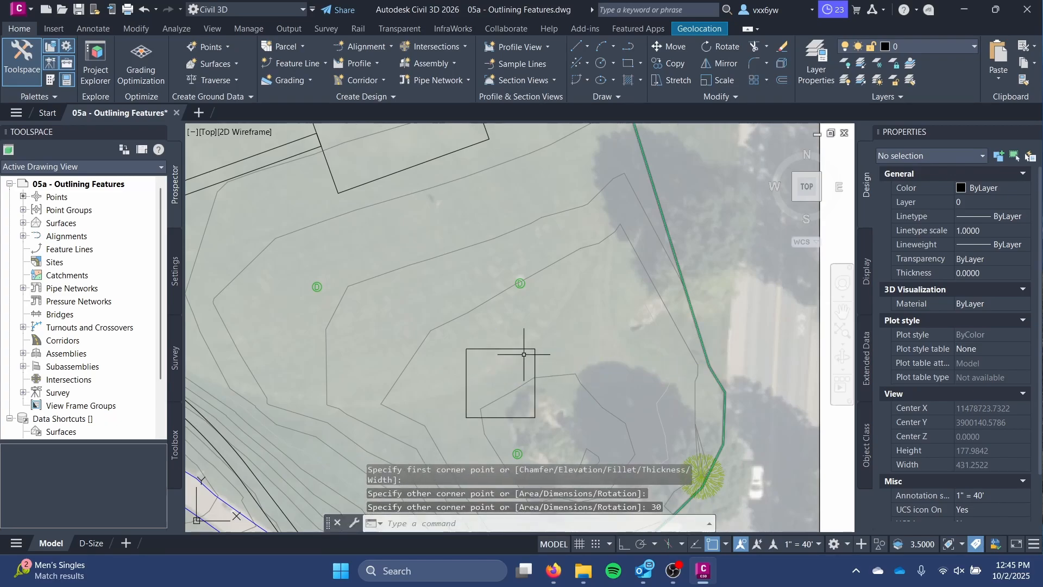
- Move the 30 by 30 square about 15 units north, placing it between the two nearby site point symbols
click(520, 353)
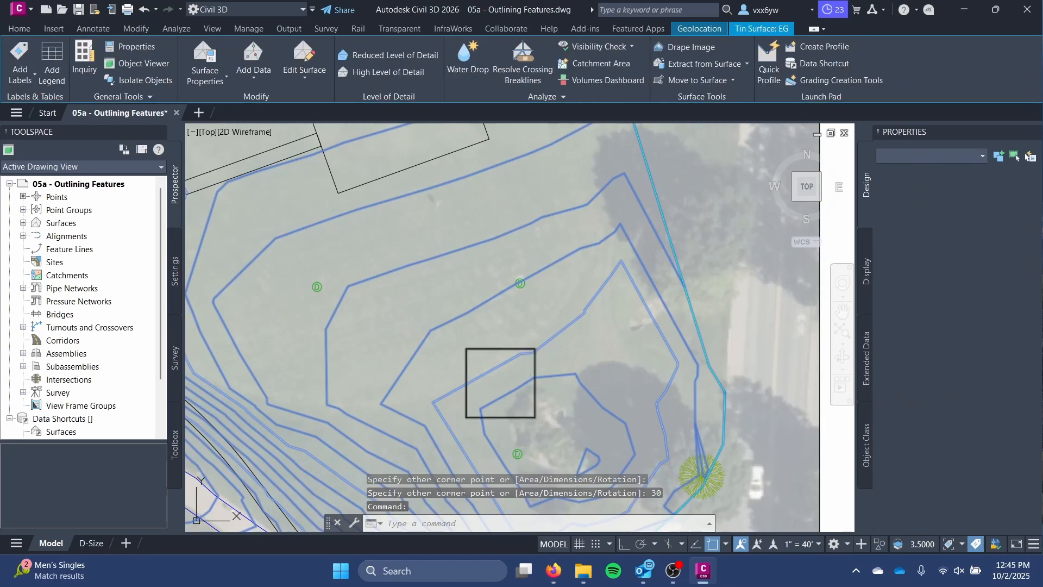
key(Escape)
click(518, 348)
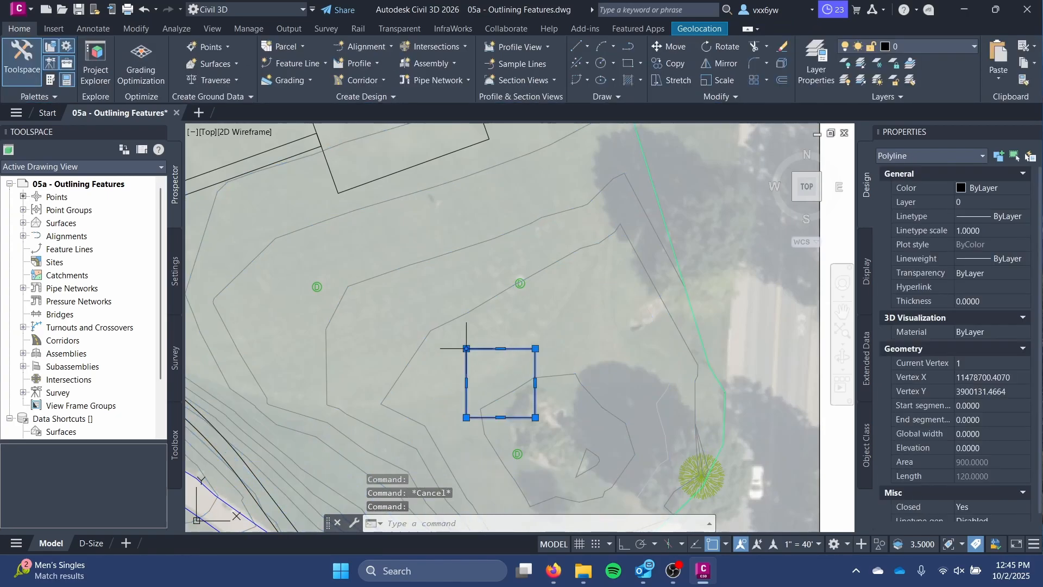
right_click(466, 356)
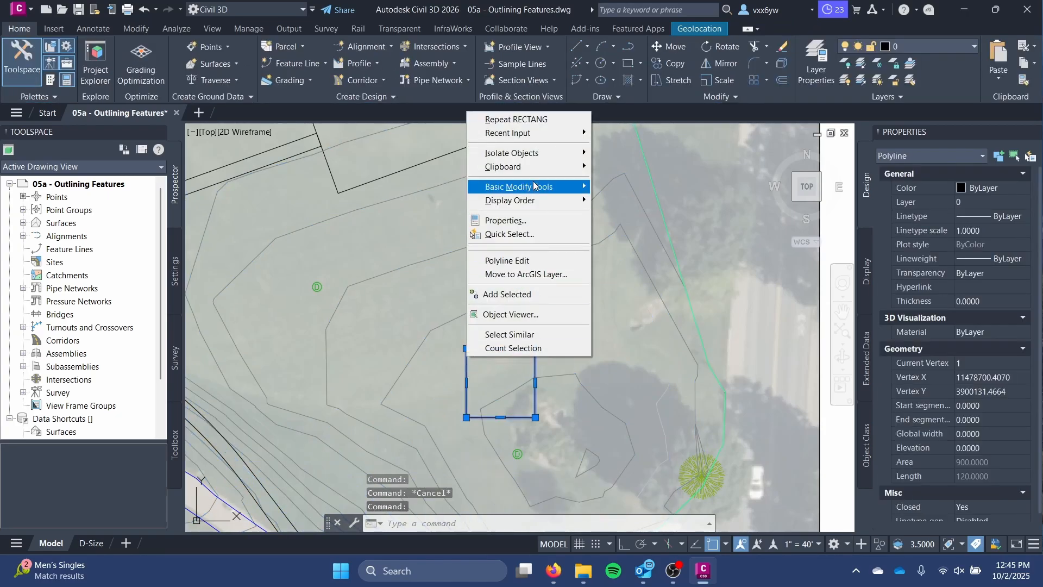
mouse_move(533, 186)
click(609, 186)
click(516, 389)
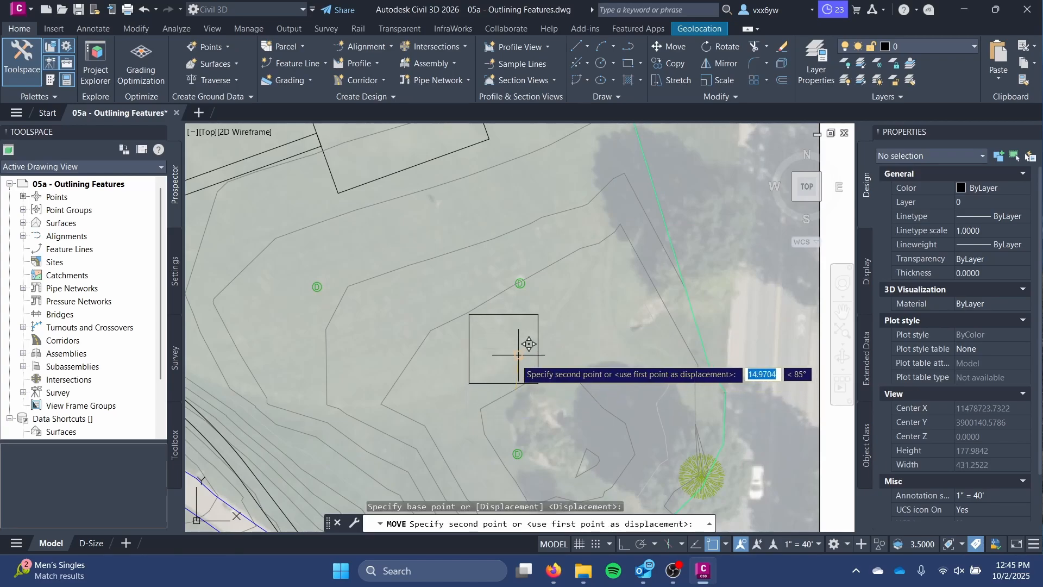
click(522, 355)
- Start a polyline at the square's northwest corner and draw a three-point arc around its east side, ending just below its south edge
scroll(552, 339, down, 1)
middle_drag(551, 338, 608, 310)
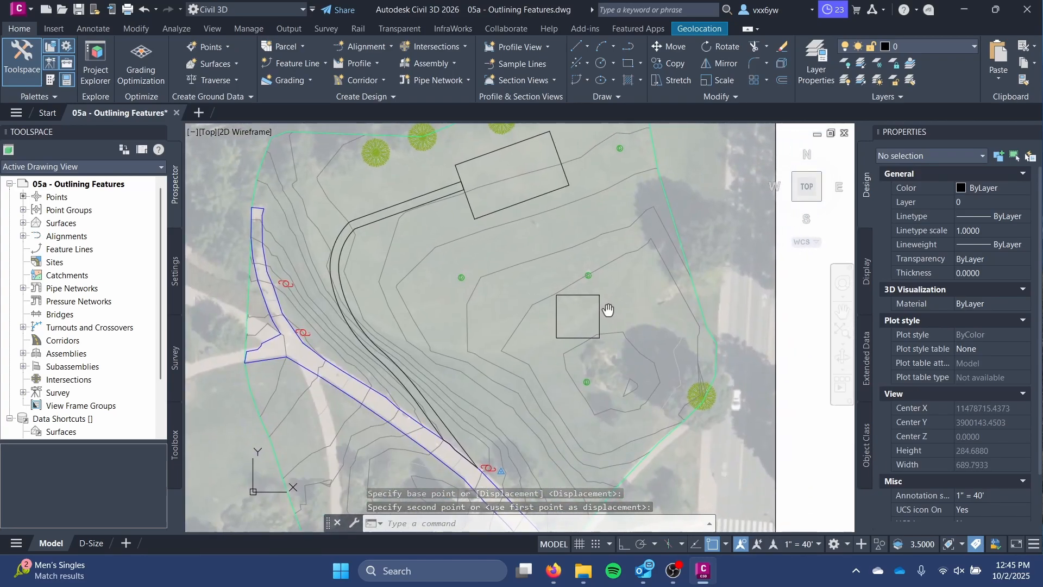
scroll(608, 310, up, 4)
middle_drag(605, 309, 598, 318)
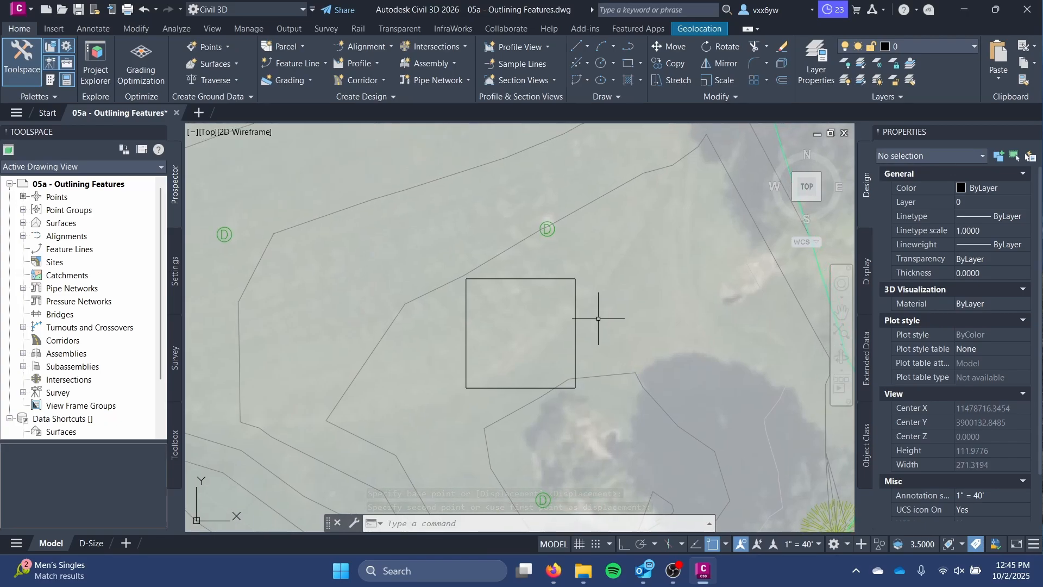
click(629, 48)
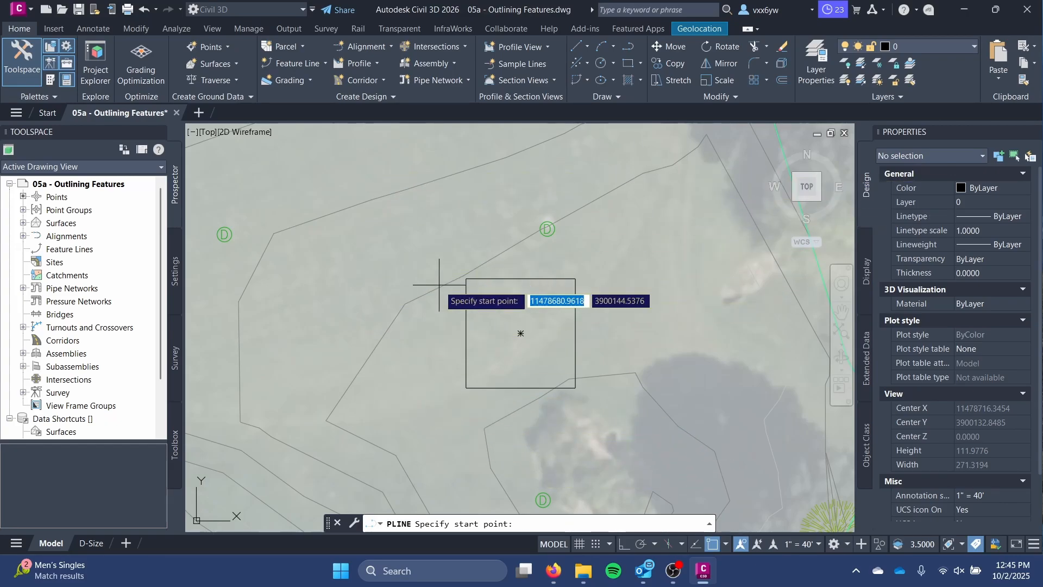
click(466, 279)
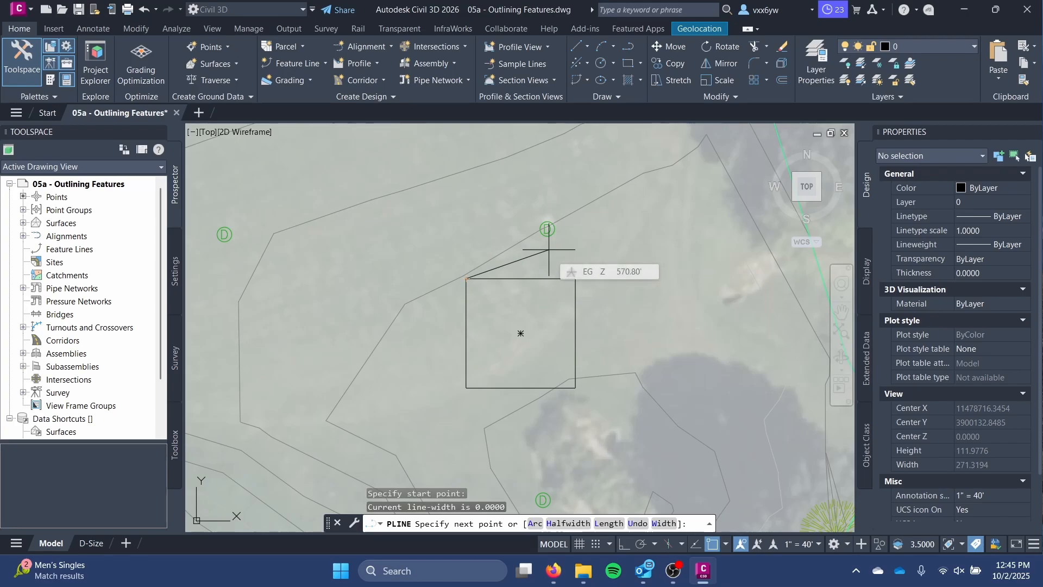
key(Return)
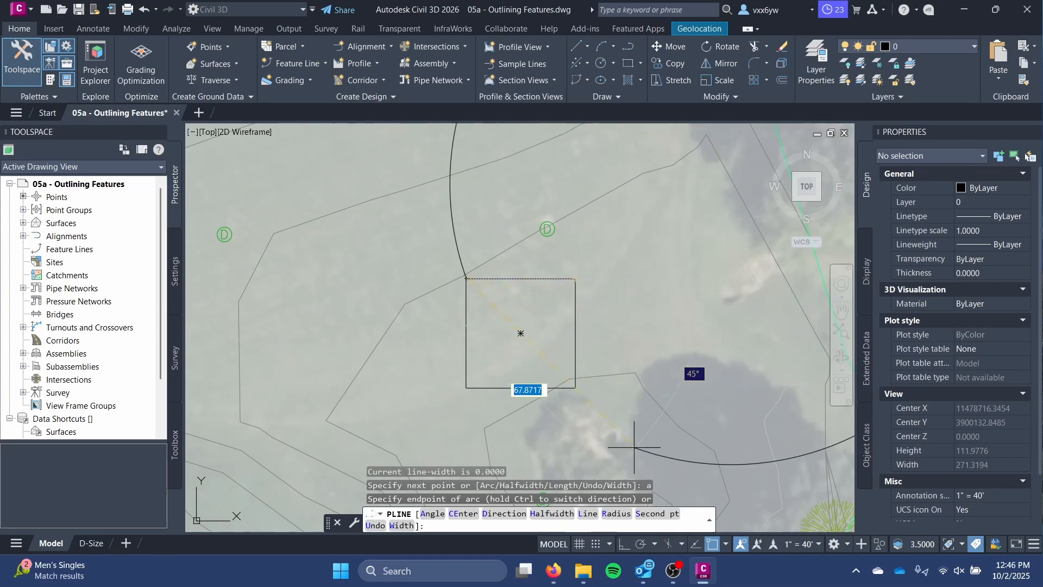
click(656, 515)
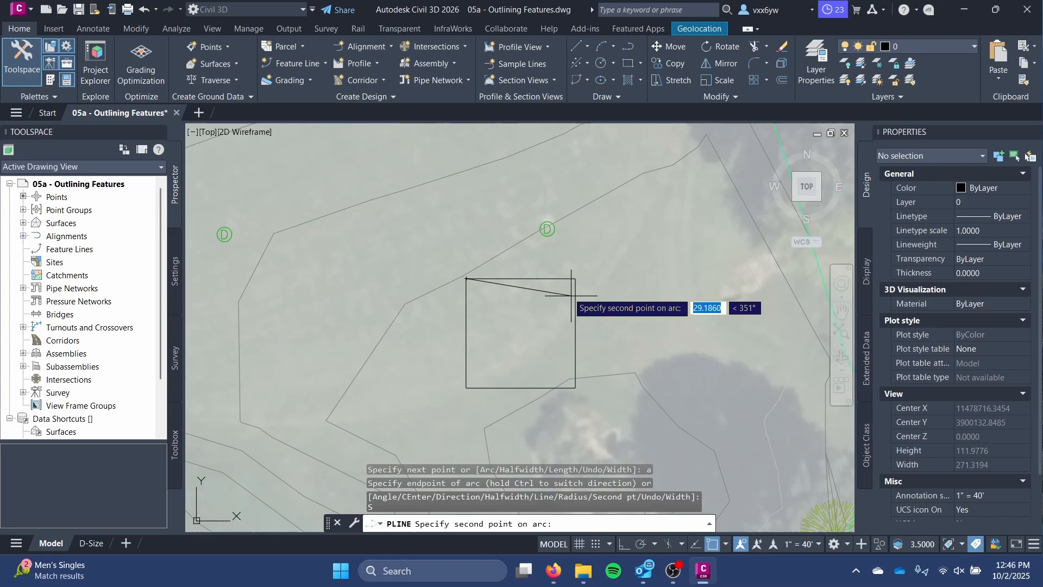
click(570, 255)
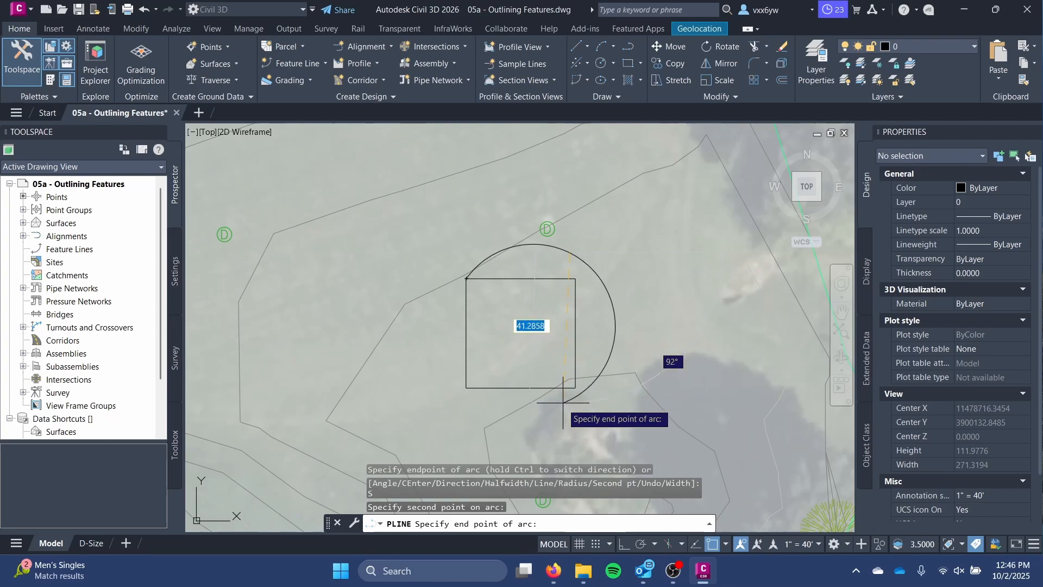
click(540, 400)
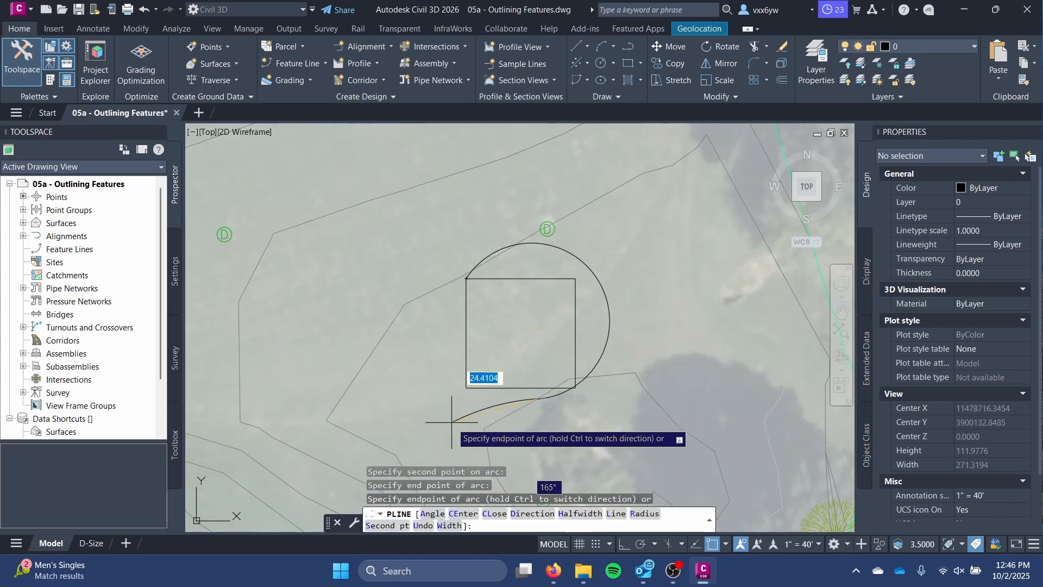
- Continue the polyline with arcs forming a smaller lobe southwest of the square, and close the outline to enclose about 2,533 square units
middle_drag(472, 437, 543, 335)
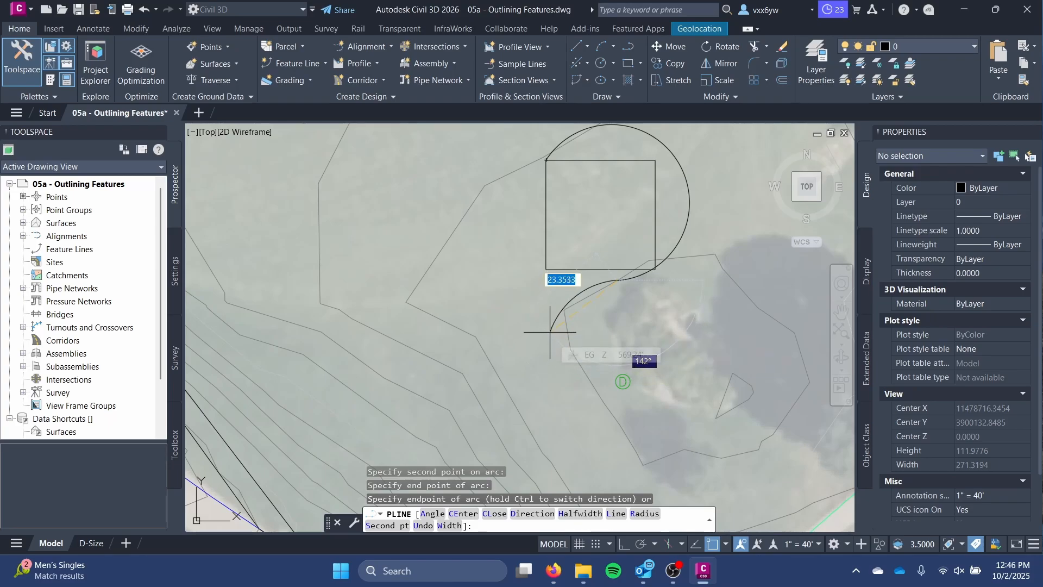
click(549, 332)
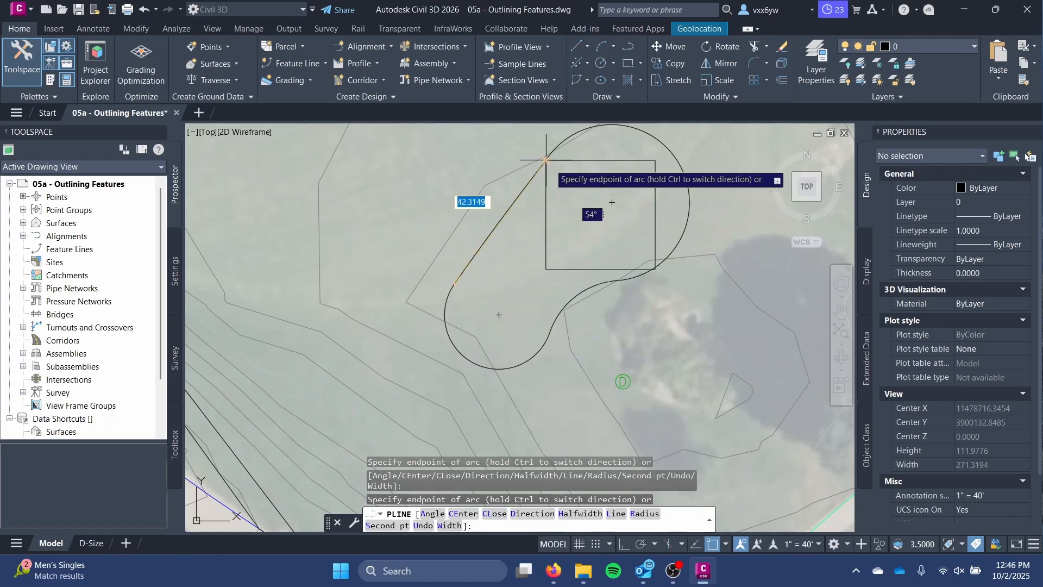
scroll(546, 160, up, 2)
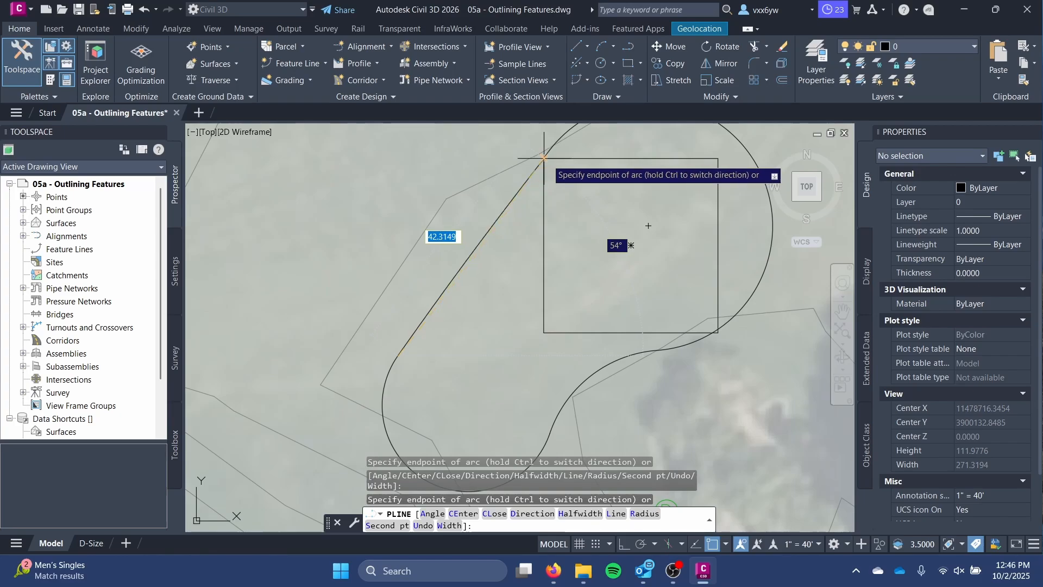
key(Return)
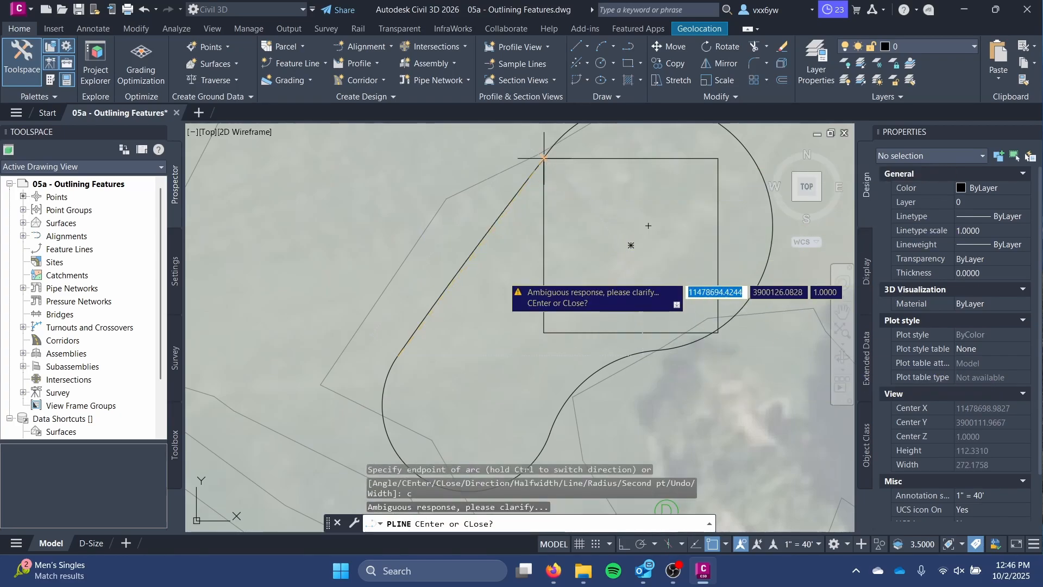
text(cl)
key(Return)
scroll(502, 276, down, 1)
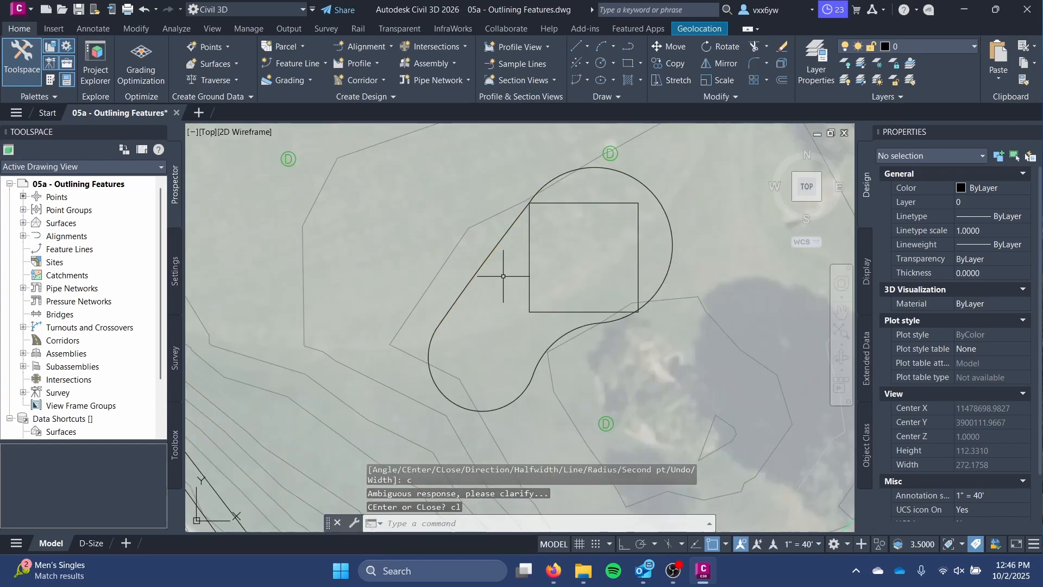
- Check the area of the closed curved outline in its properties, and clear the selection
click(503, 233)
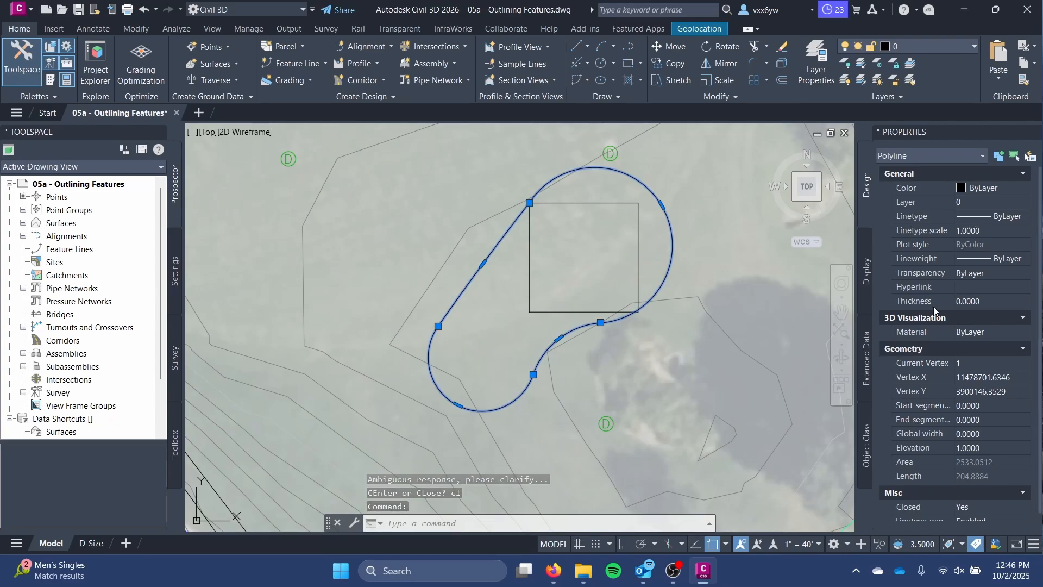
scroll(935, 309, down, 1)
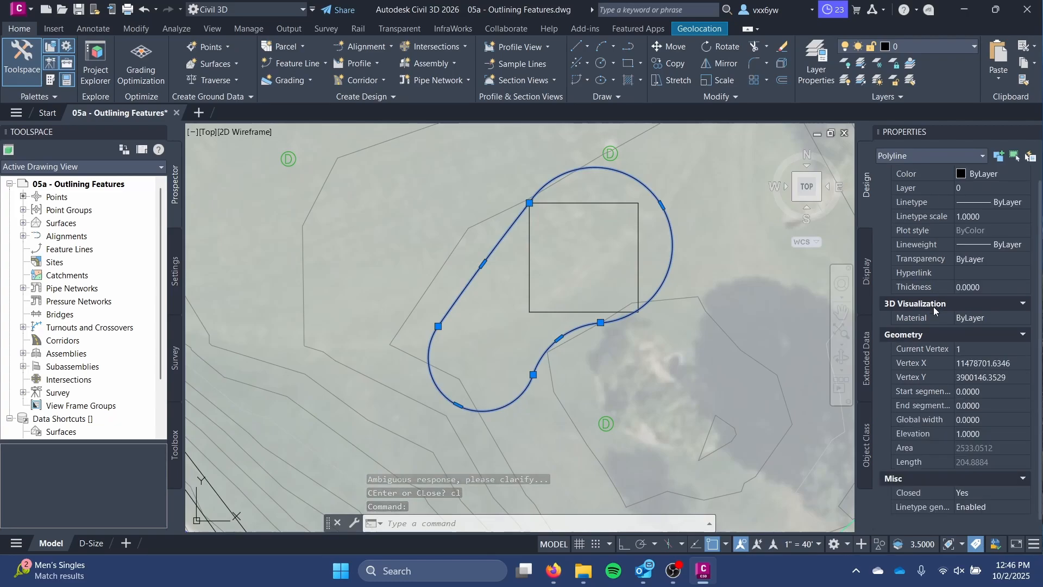
click(918, 447)
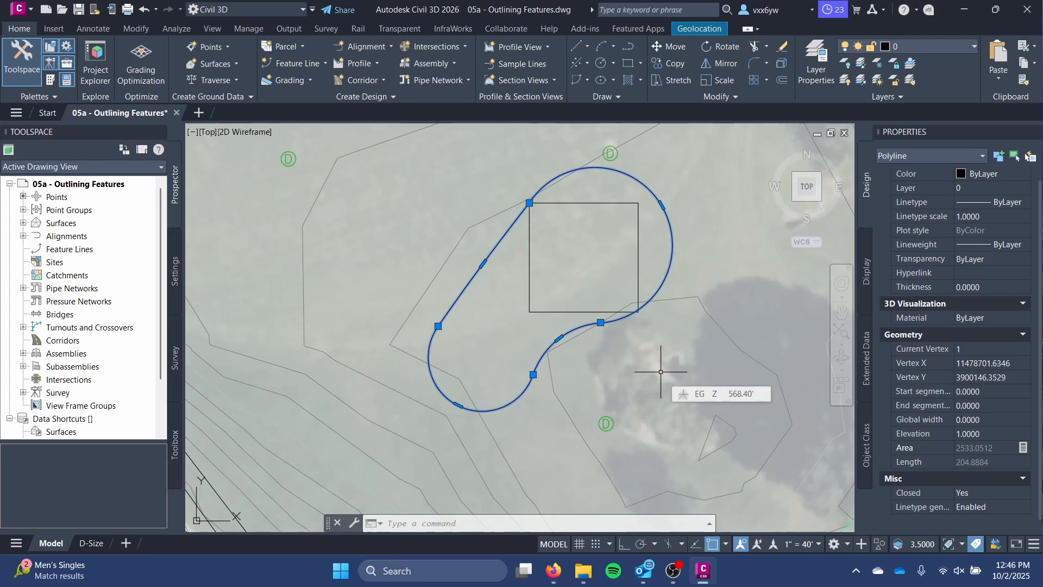
key(Escape)
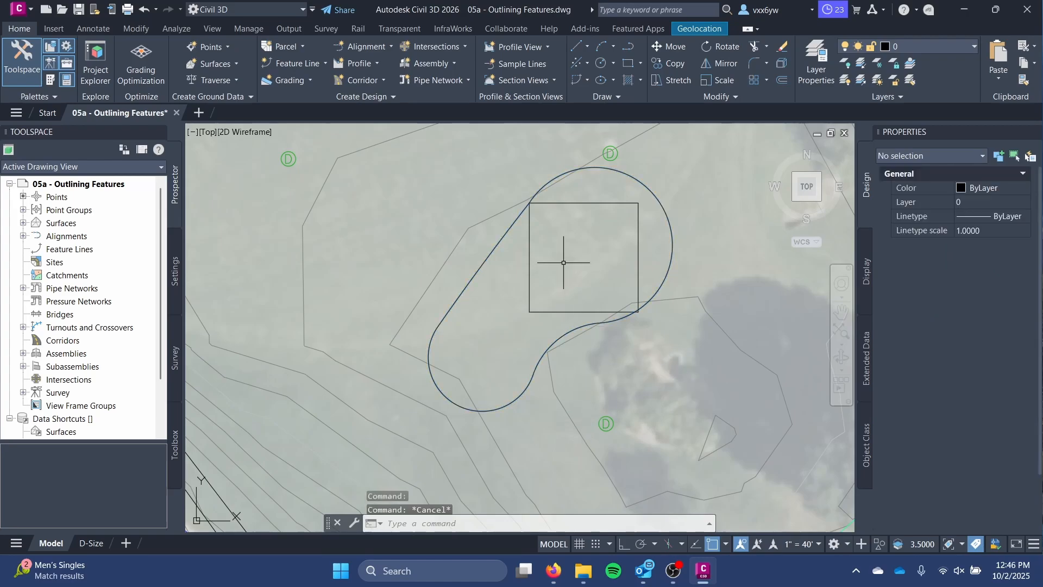
- Delete the 30 by 30 reference square inside the curved outline
click(545, 307)
key(Delete)
key(Escape)
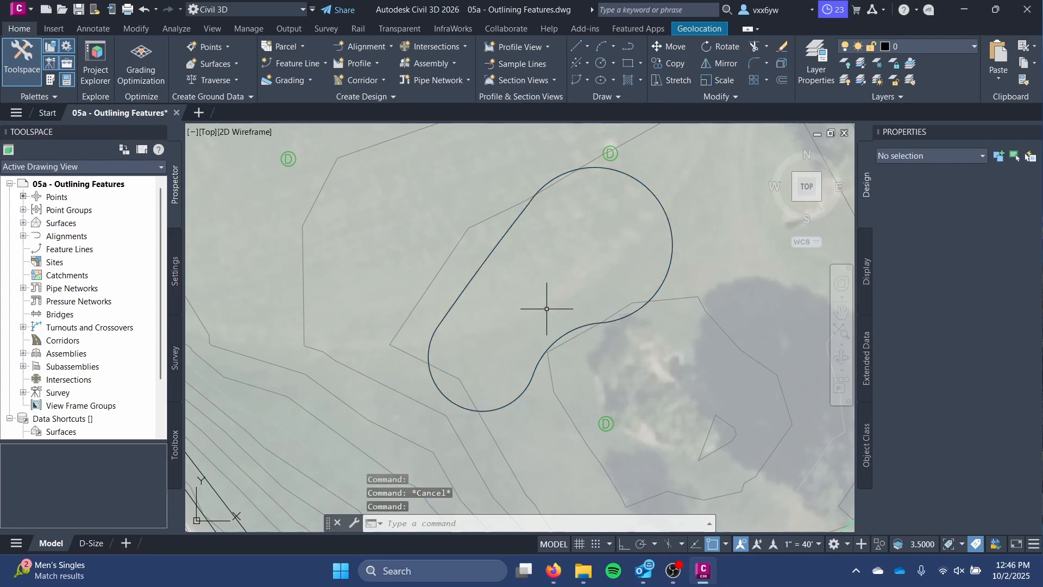
- Move the curved outline about 10 units east and 9 units north, between the two nearby site point symbols
scroll(543, 305, down, 5)
scroll(557, 297, up, 2)
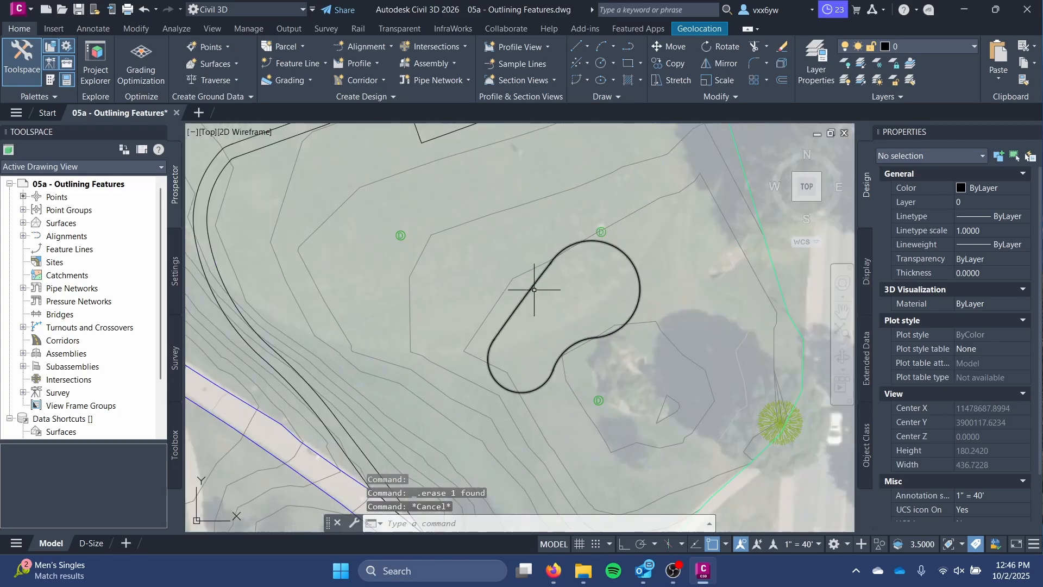
click(536, 302)
click(538, 291)
right_click(536, 293)
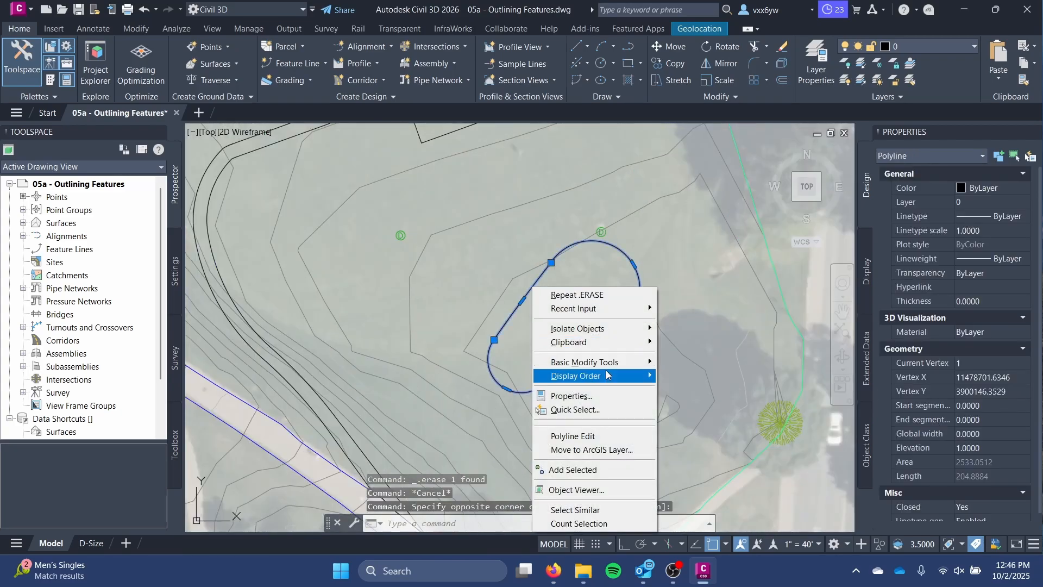
mouse_move(584, 362)
click(685, 362)
click(553, 307)
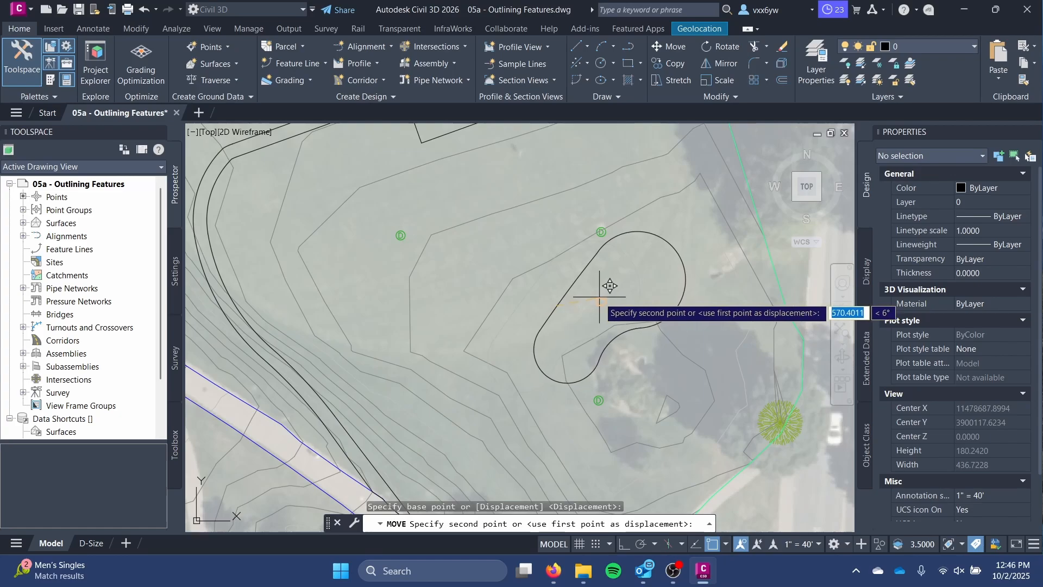
scroll(603, 310, up, 3)
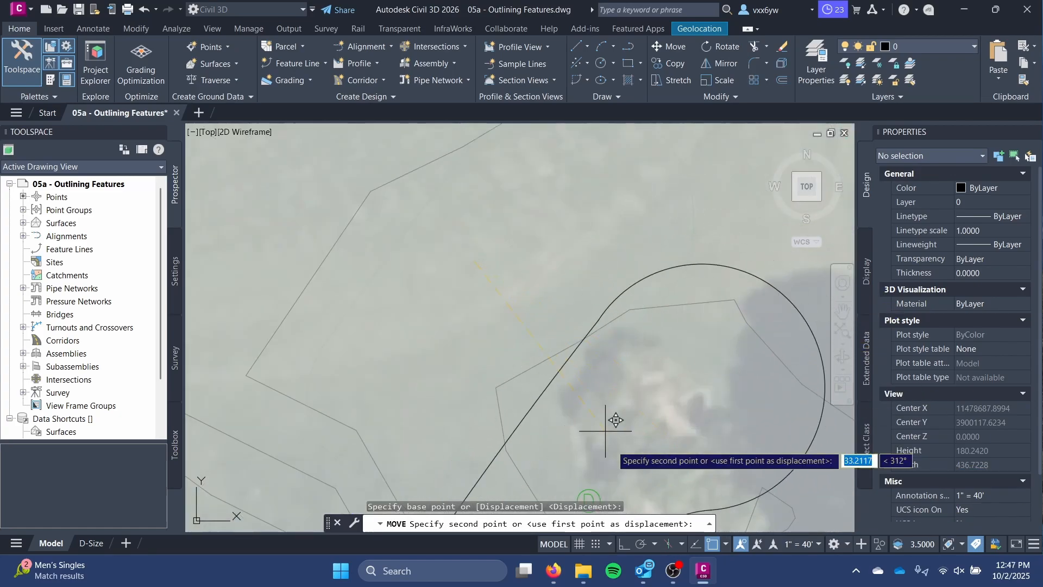
scroll(625, 347, down, 3)
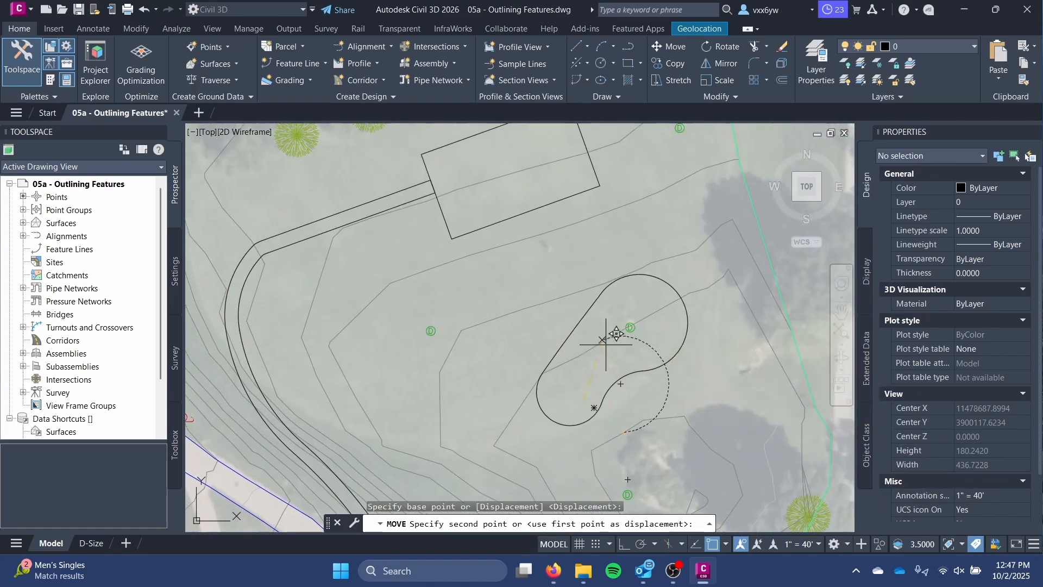
scroll(619, 348, up, 2)
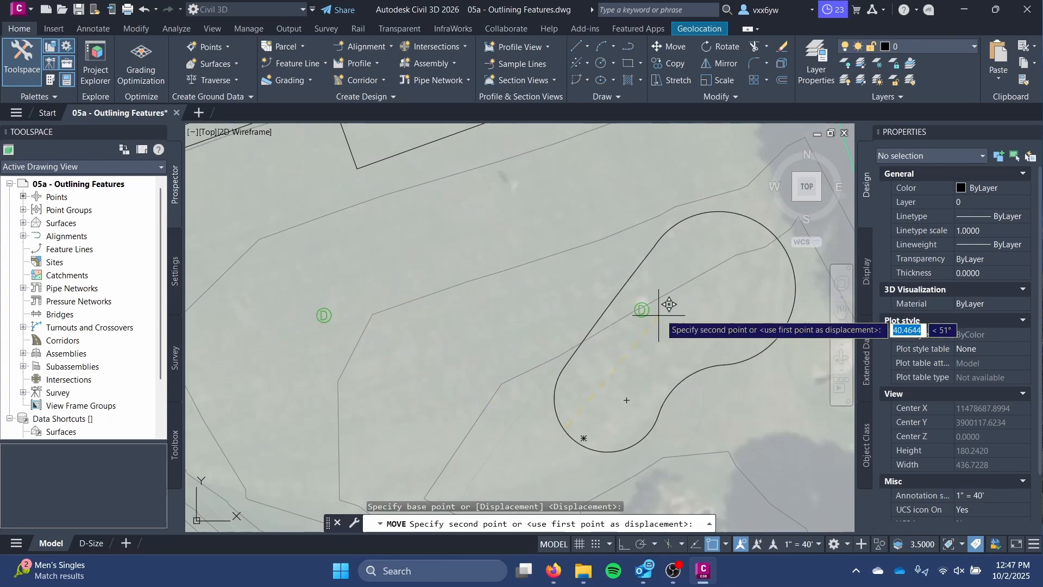
scroll(634, 300, down, 2)
scroll(597, 332, down, 2)
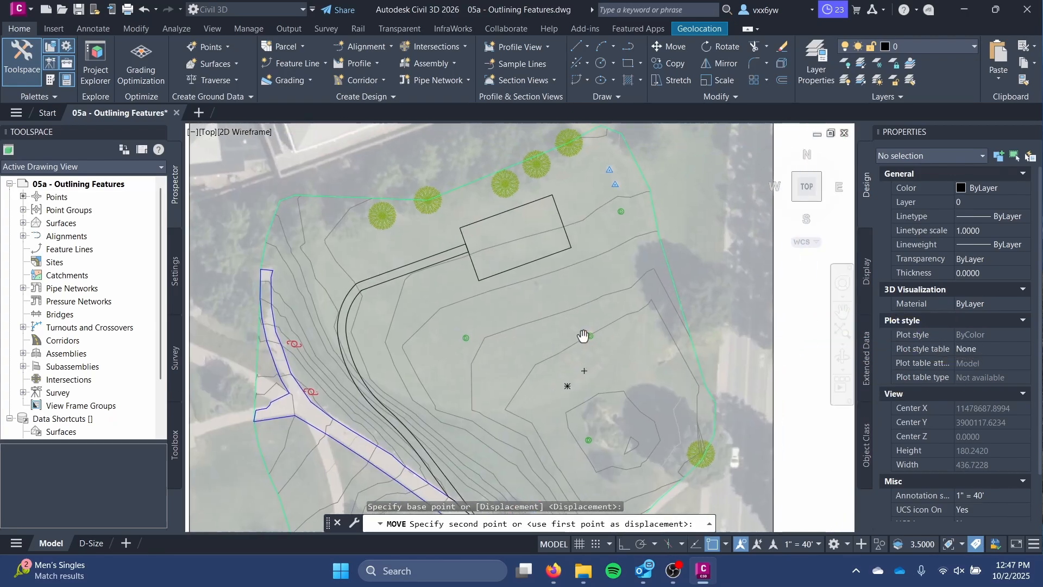
scroll(589, 326, up, 2)
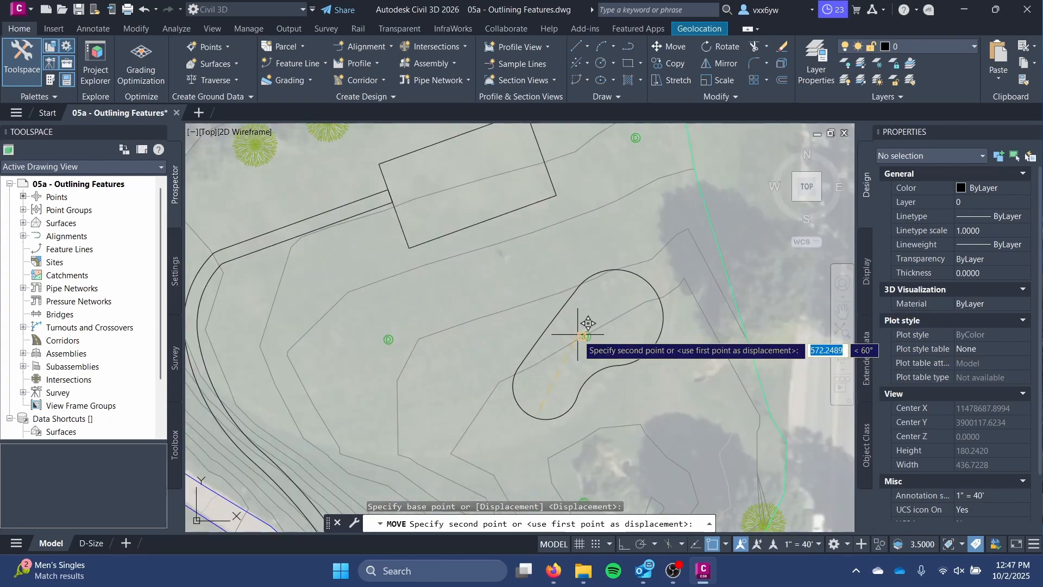
middle_drag(577, 334, 573, 239)
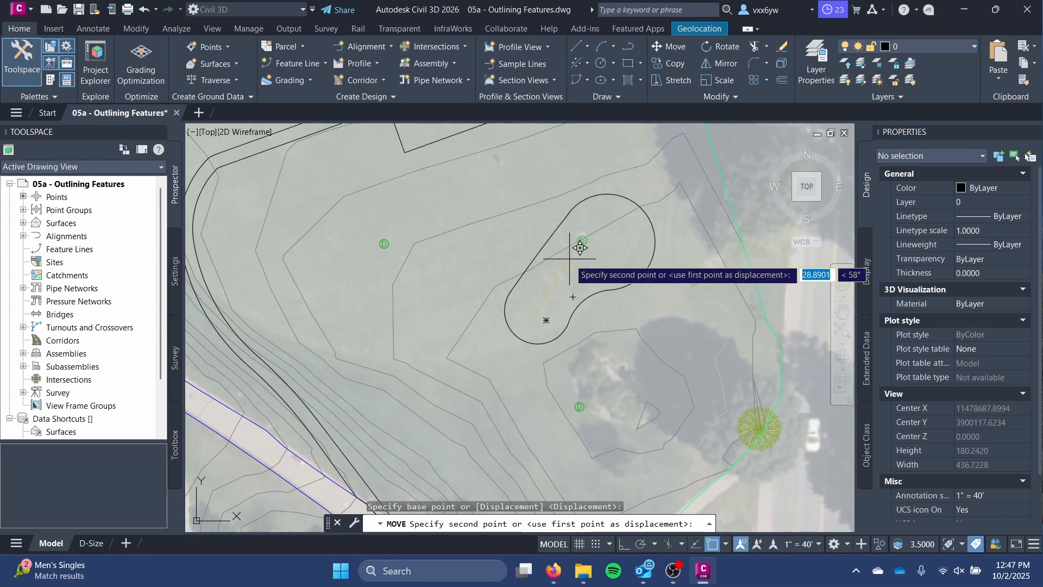
click(557, 296)
- Rotate the curved outline clockwise about a point inside it, bringing its straight side closer to horizontal along the adjacent contour
click(527, 288)
mouse_move(527, 288)
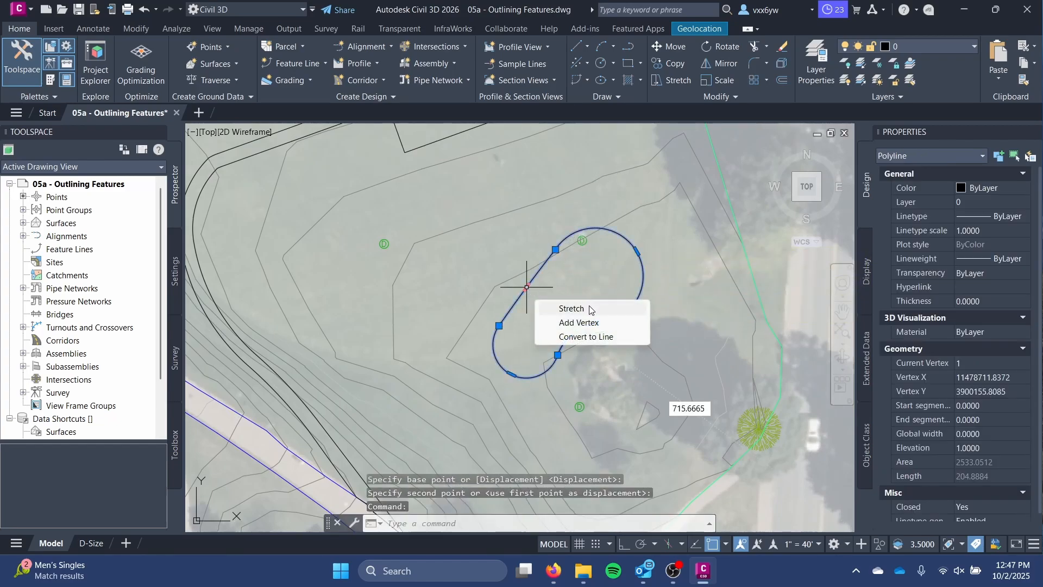
key(Escape)
click(540, 269)
right_click(539, 271)
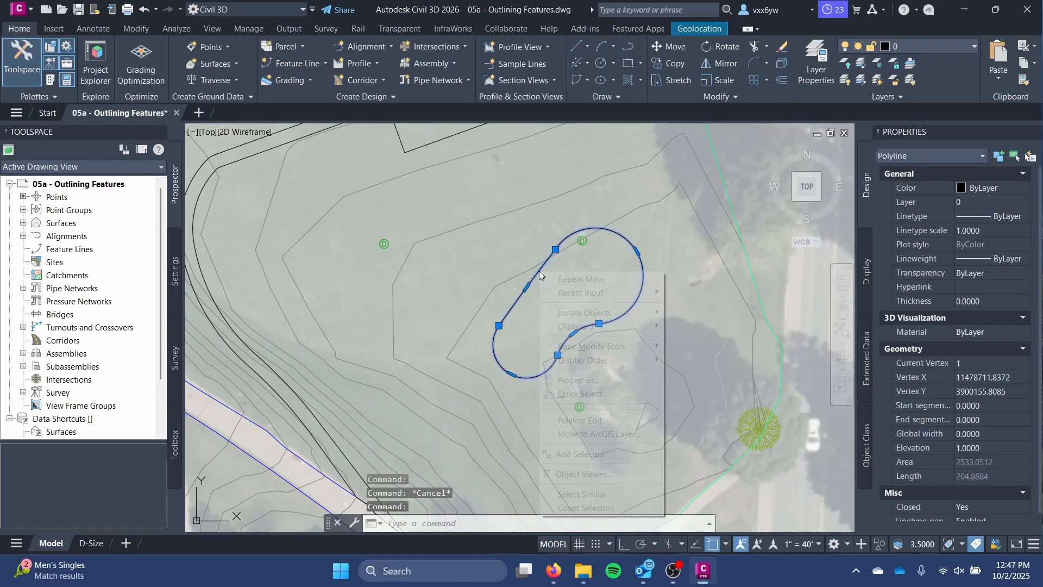
mouse_move(652, 348)
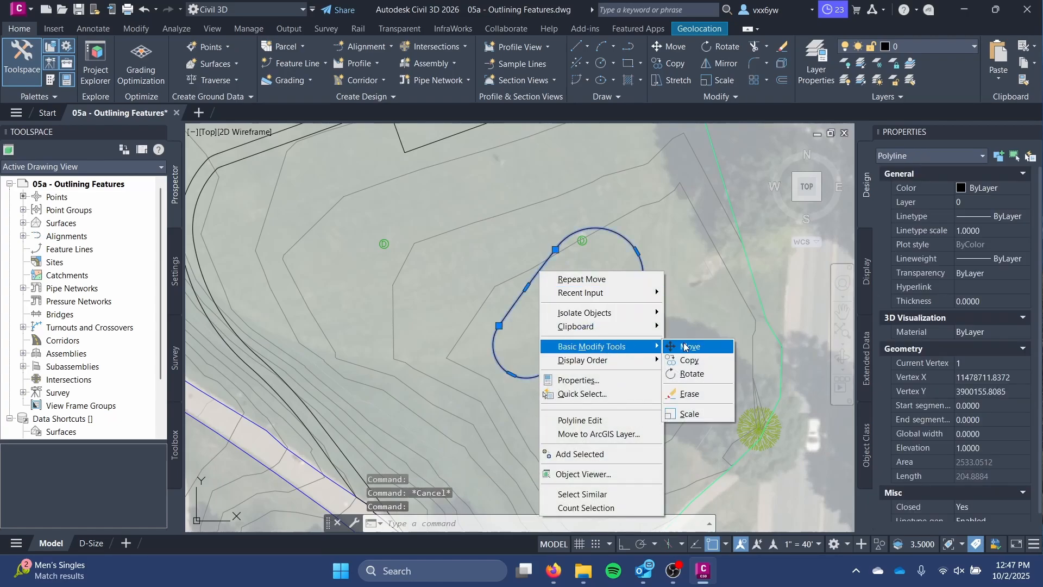
click(693, 372)
click(568, 299)
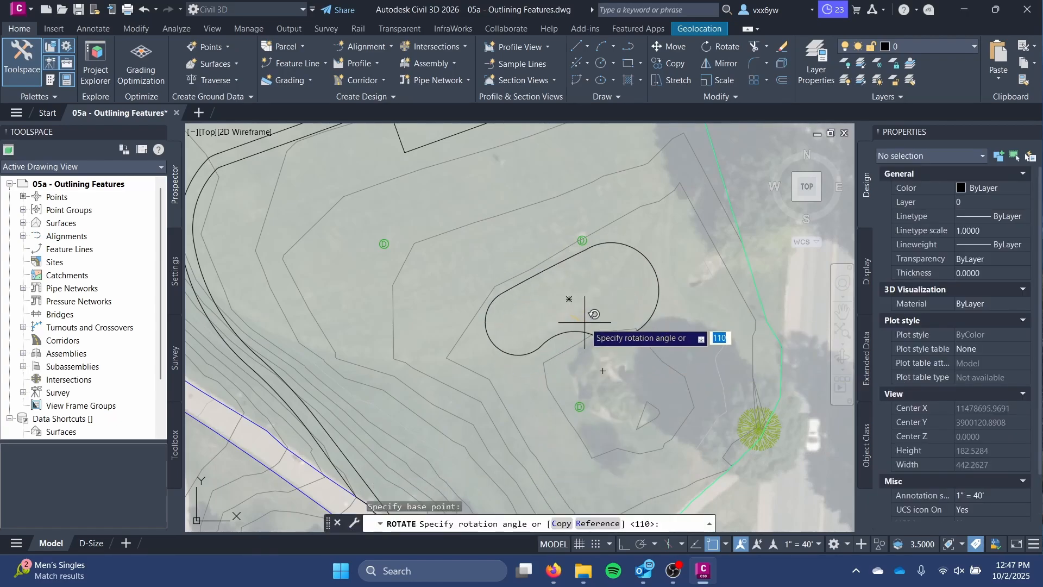
click(588, 321)
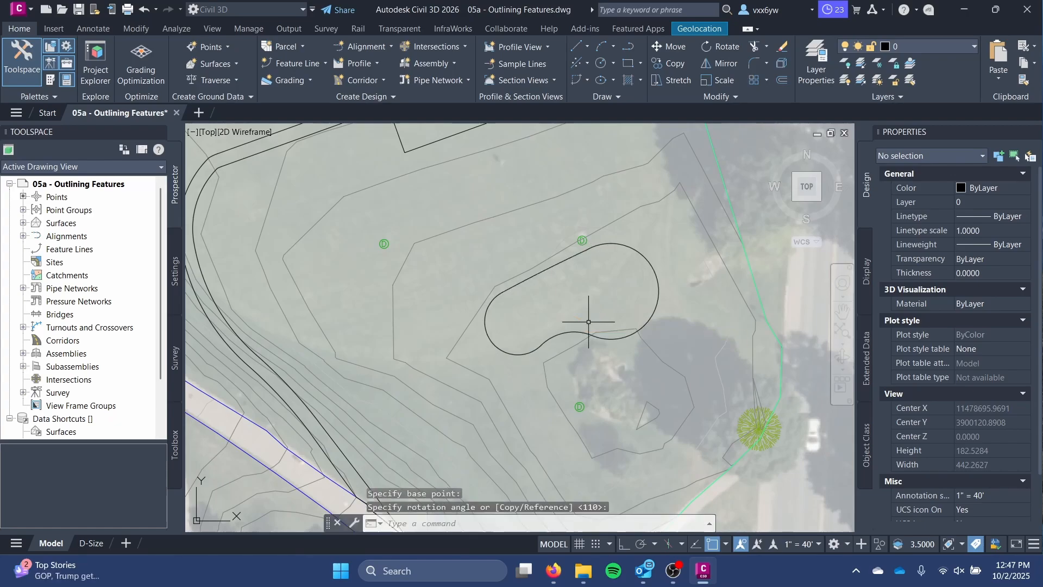
- Move the rotated outline about 10 units east, keeping it between the two site point symbols
click(530, 276)
right_click(533, 277)
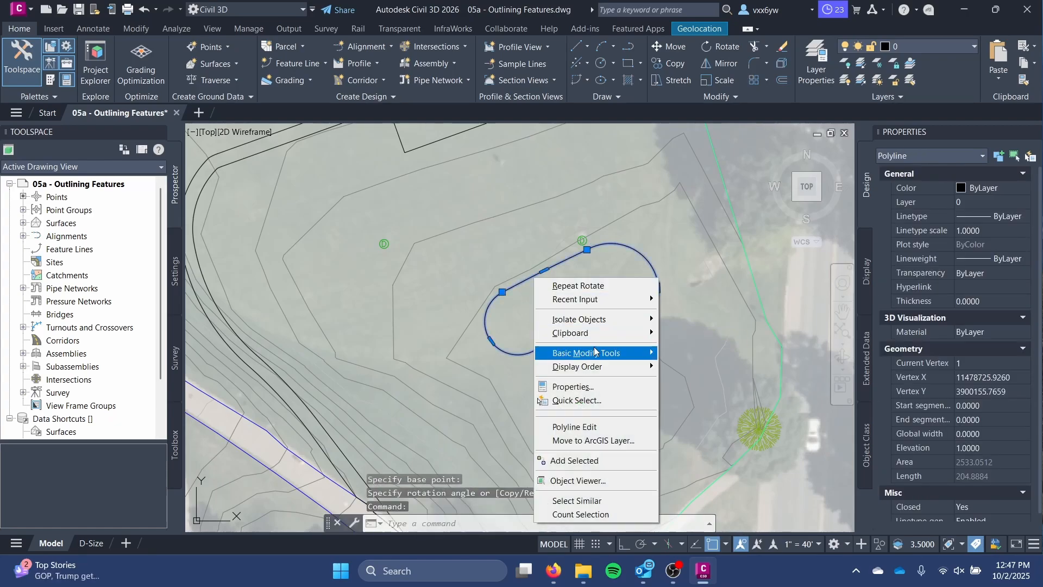
click(681, 353)
click(558, 295)
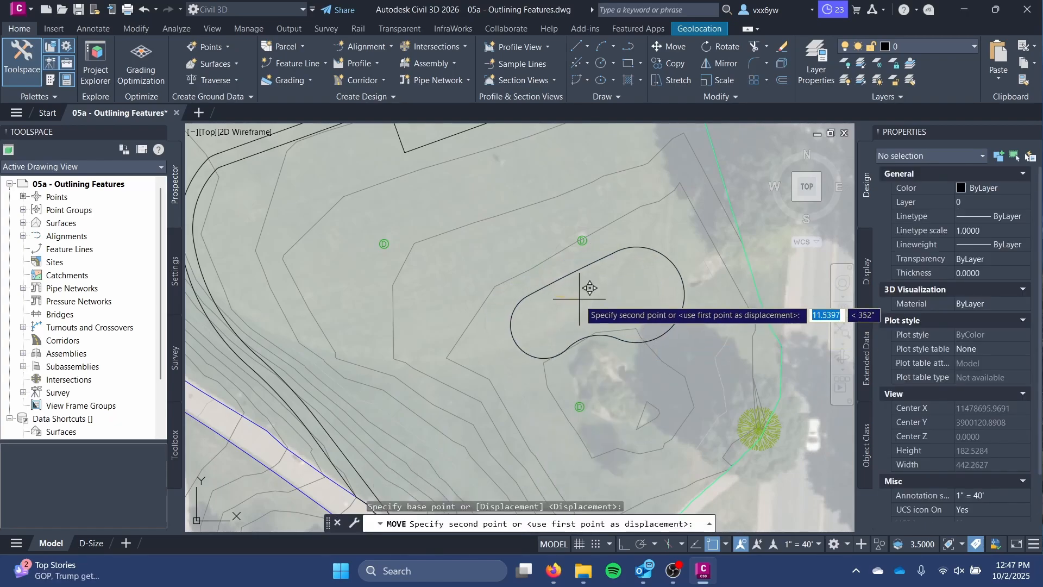
key(Escape)
scroll(584, 288, down, 2)
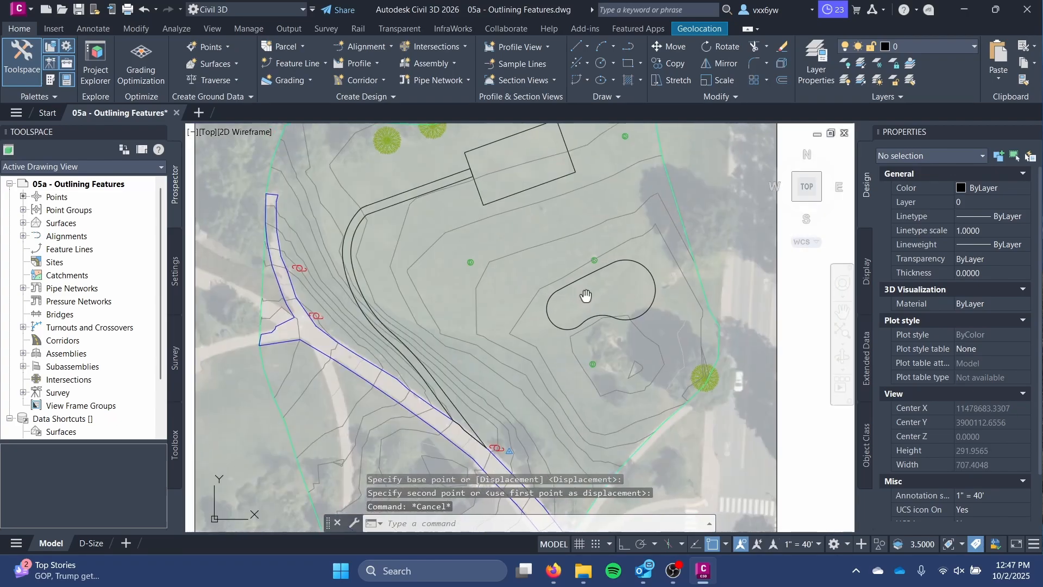
- Save the drawing with the rectangle, path and curved outline in place
scroll(546, 248, down, 3)
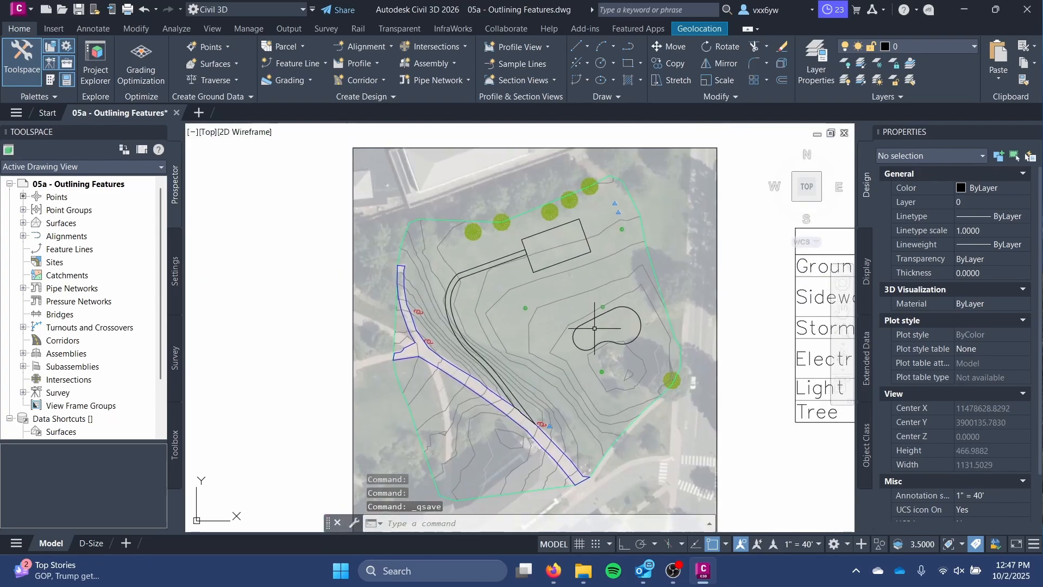
key(ctrl+s)
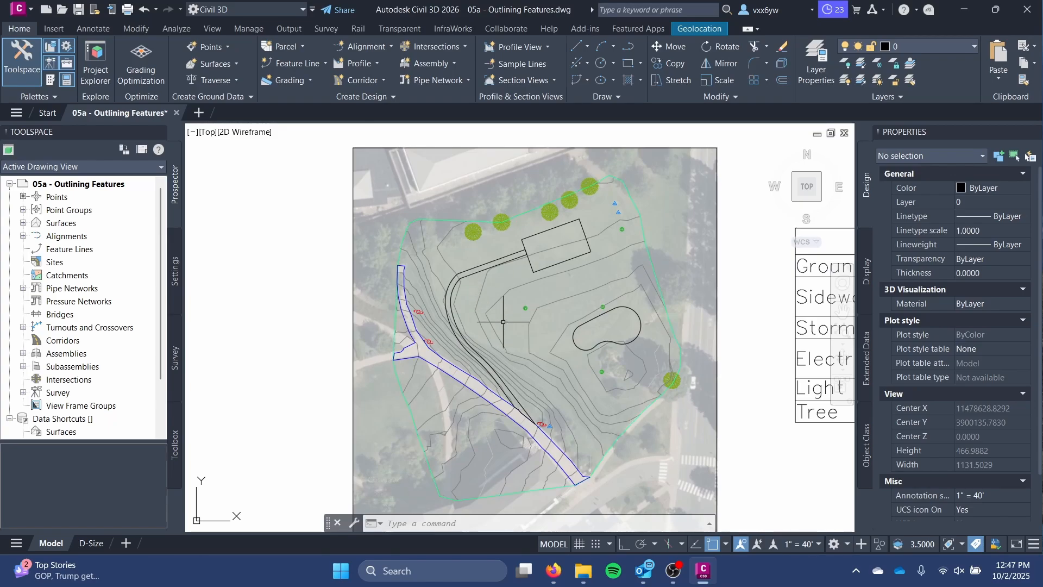
- Inspect the elevation property of the 40 by 70 rectangle, leaving its value as is and the rectangle deselected
scroll(473, 282, up, 3)
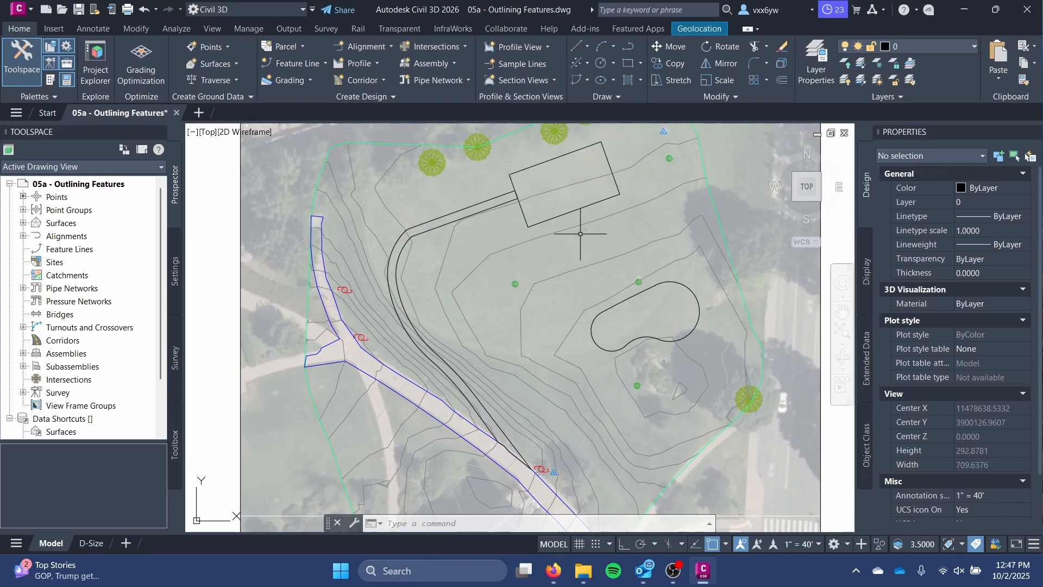
click(550, 217)
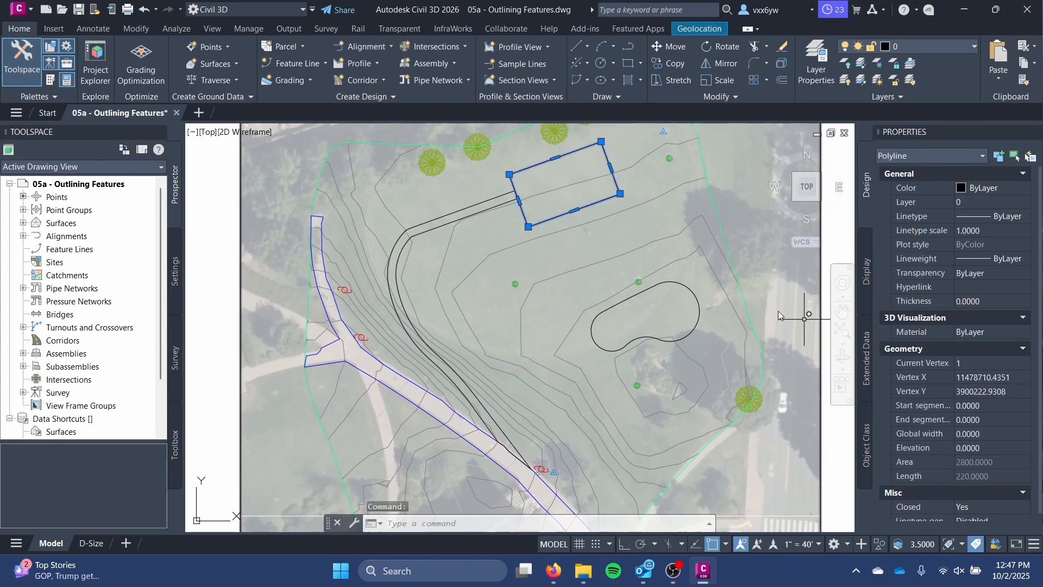
click(935, 448)
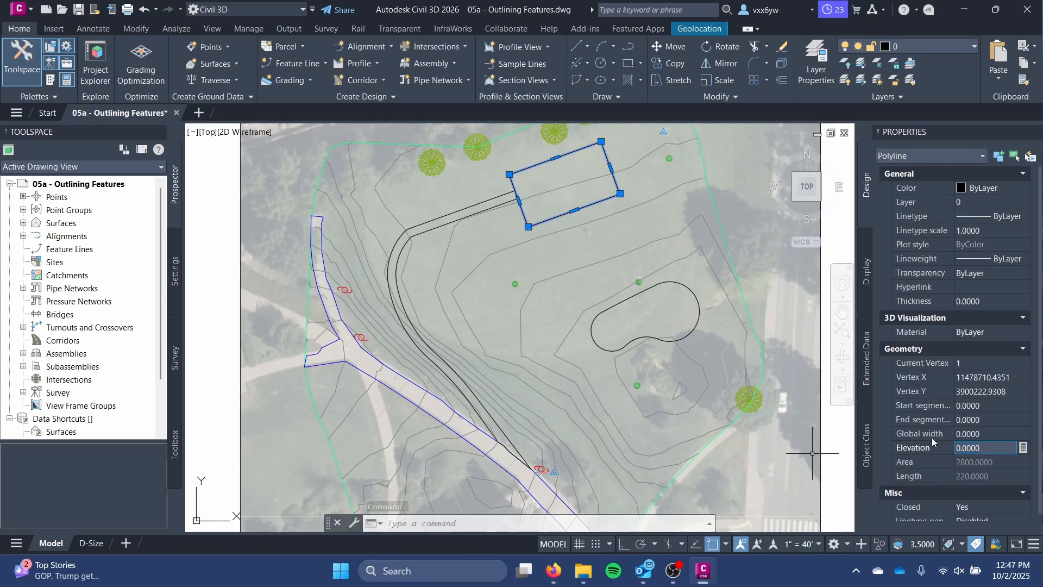
key(ctrl+s)
key(Escape)
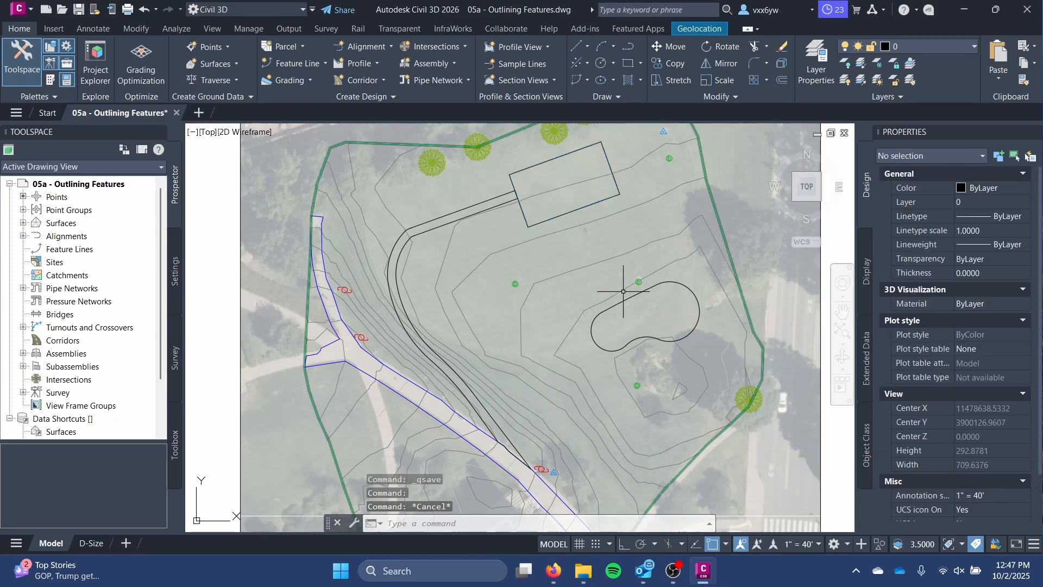